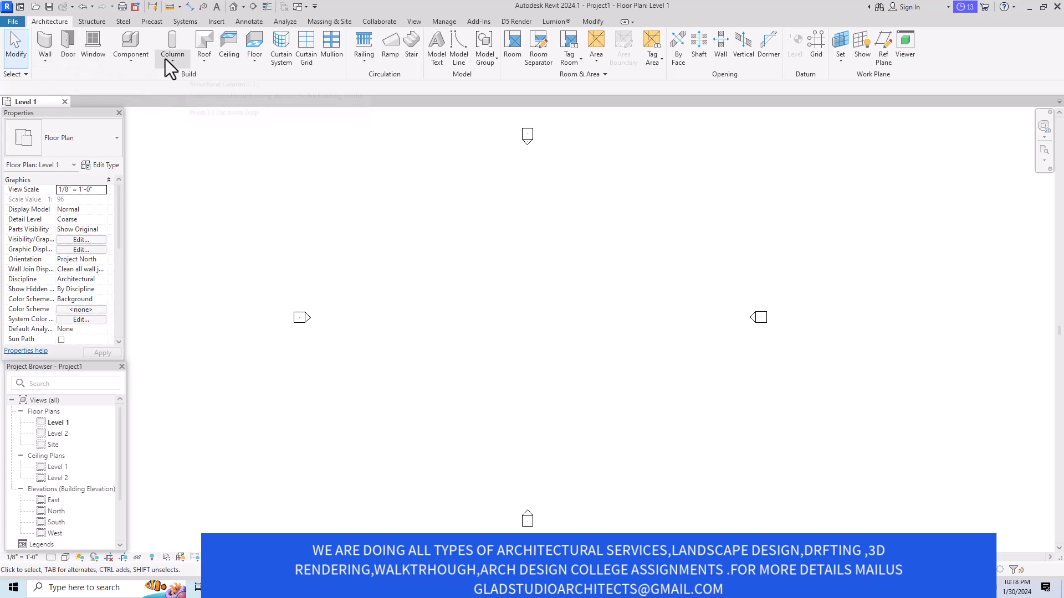
Start an architectural wall, browse the available wall types and choose Basic Wall Generic - 8".
left_click(44, 62)
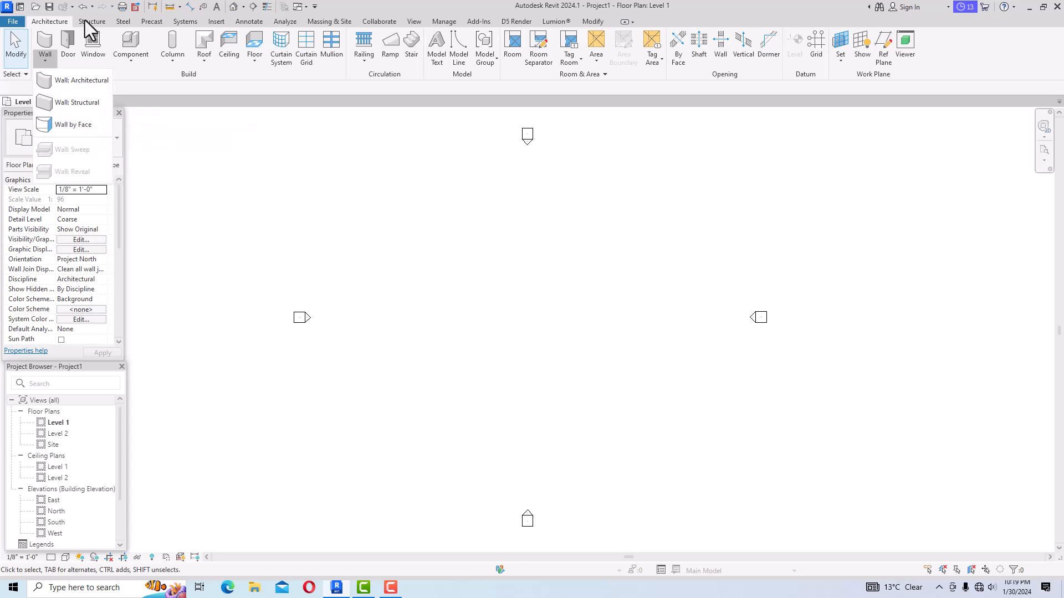
left_click(92, 79)
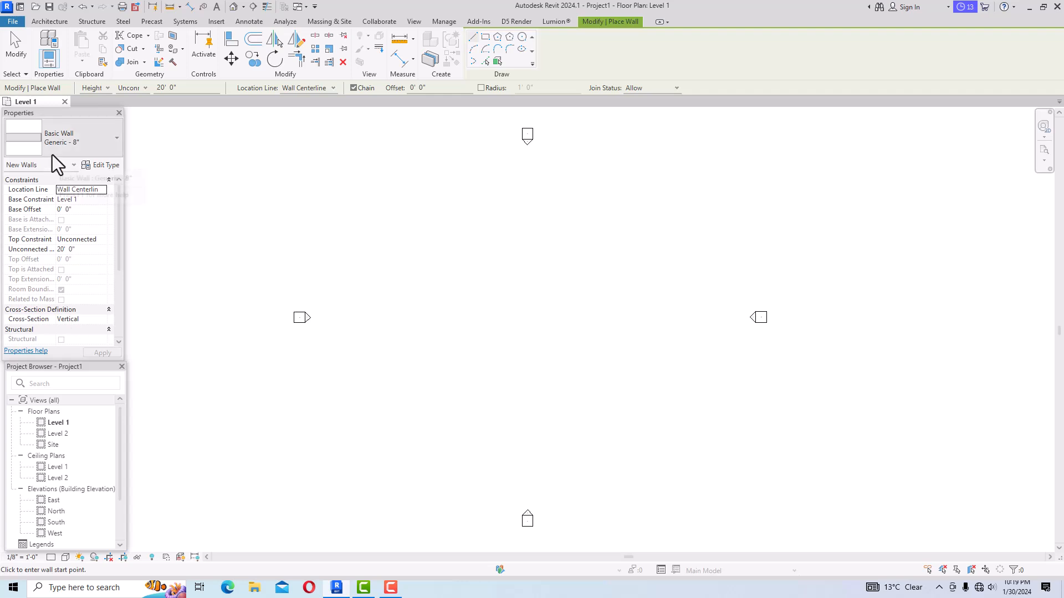
left_click(115, 141)
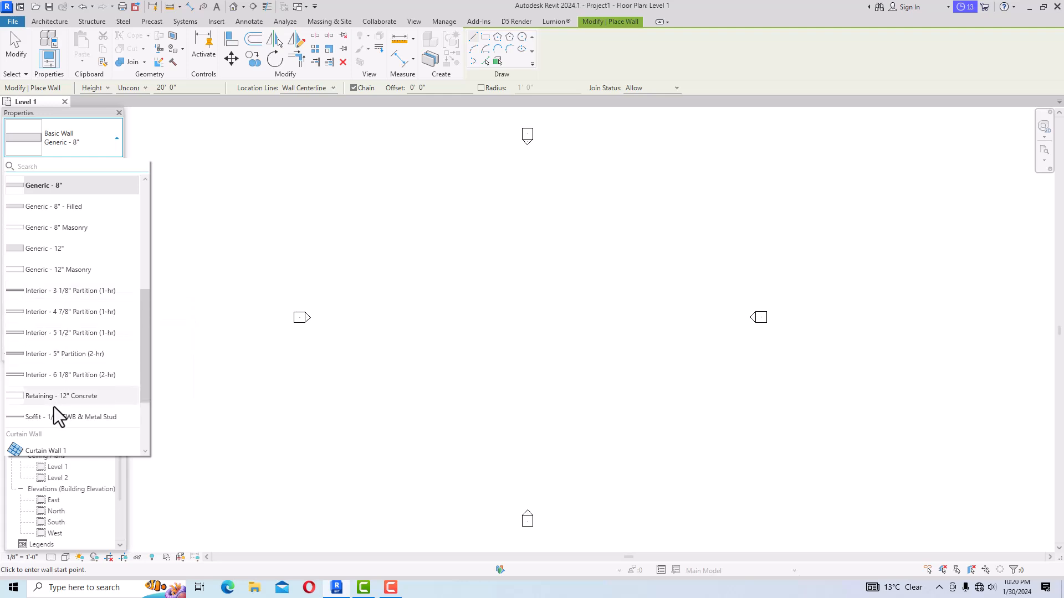
scroll(61, 403, "up", 1)
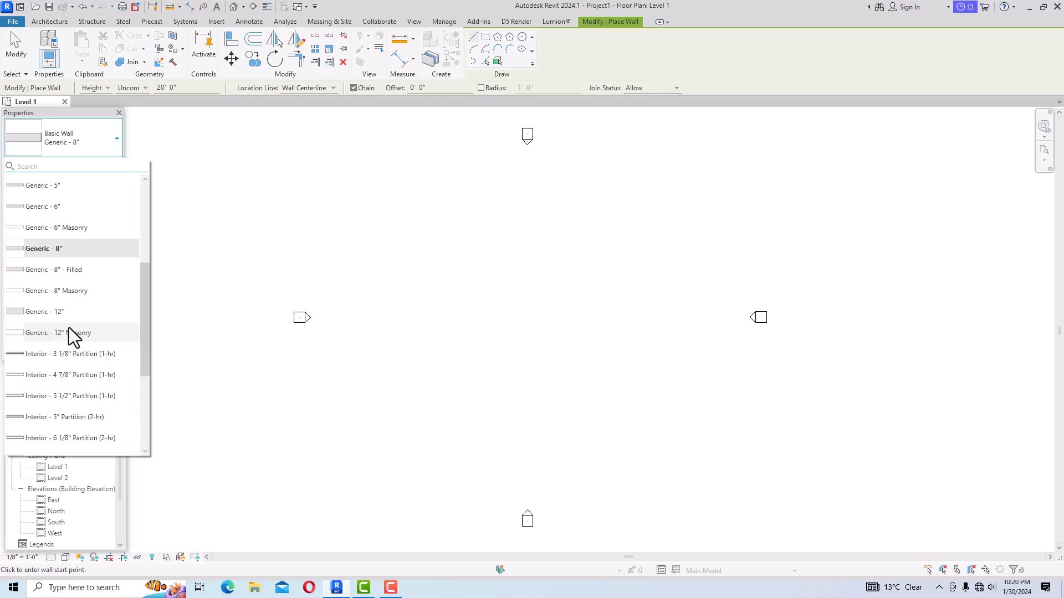
scroll(72, 328, "down", 1)
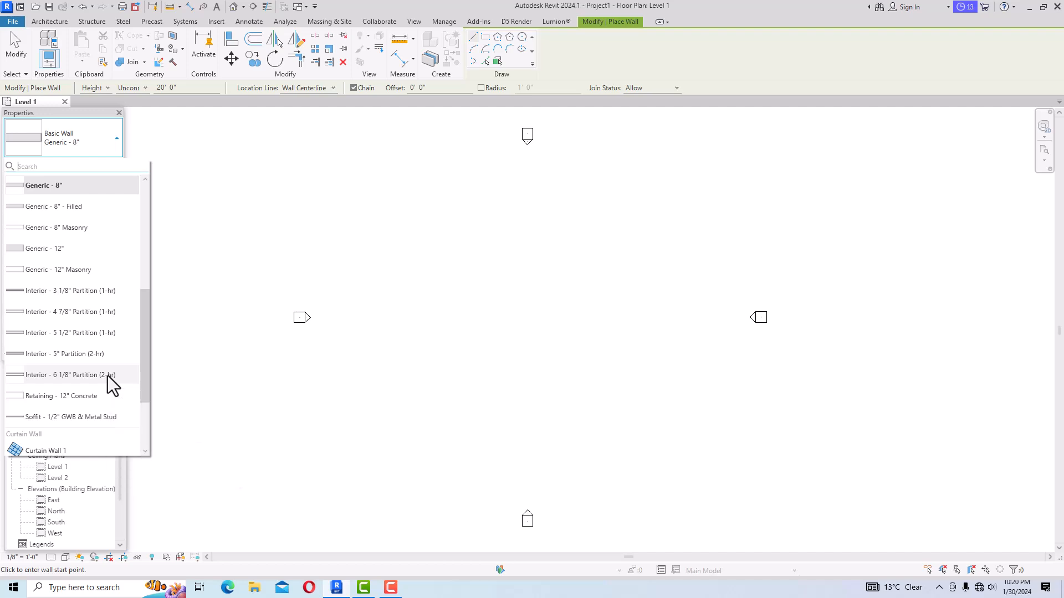
scroll(64, 383, "down", 1)
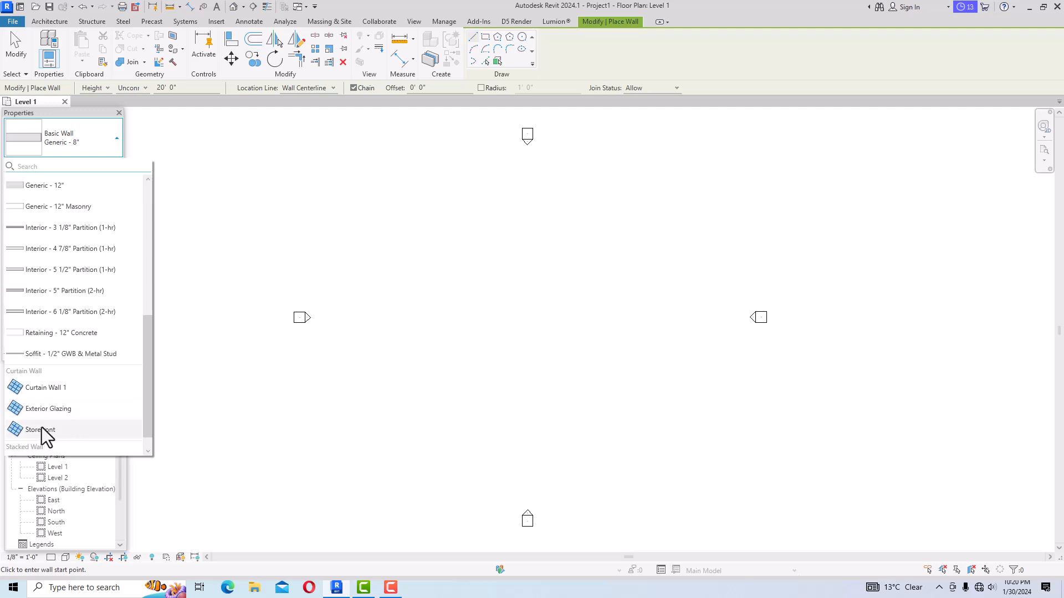
left_click_drag(145, 351, 152, 227)
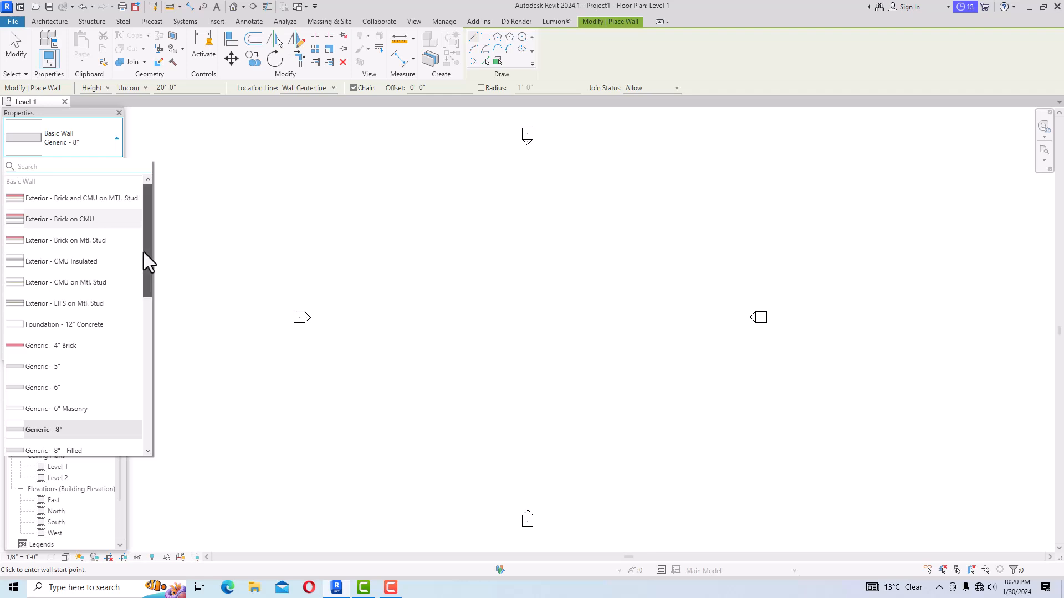
left_click_drag(148, 254, 147, 221)
left_click(42, 430)
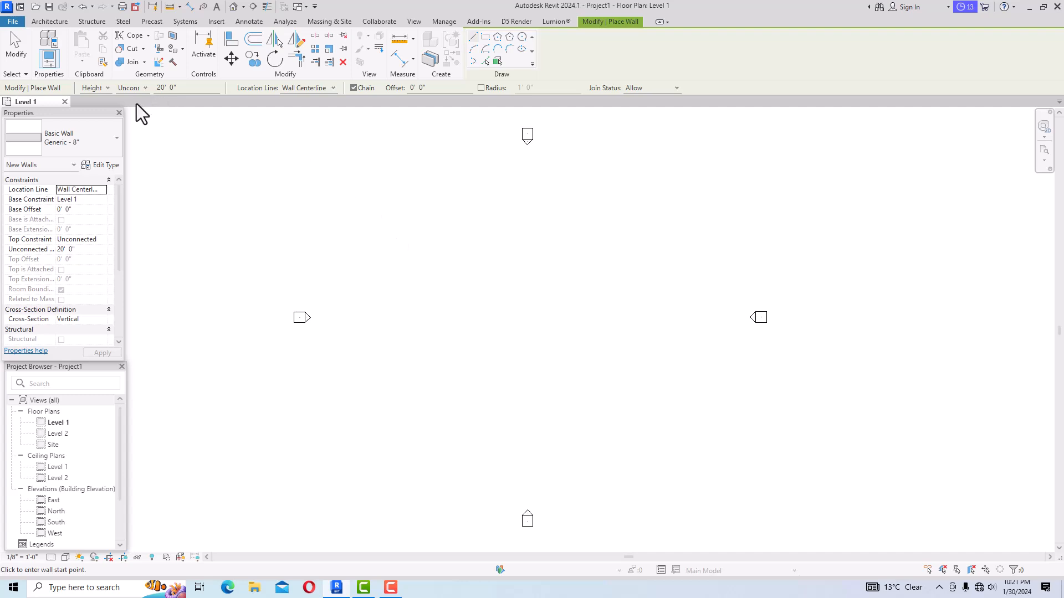
Draw a horizontal wall 10' long toward the right in the Level 1 plan, inside the elevation markers.
left_click(414, 270)
scroll(437, 269, "up", 1)
scroll(437, 269, "up", 2)
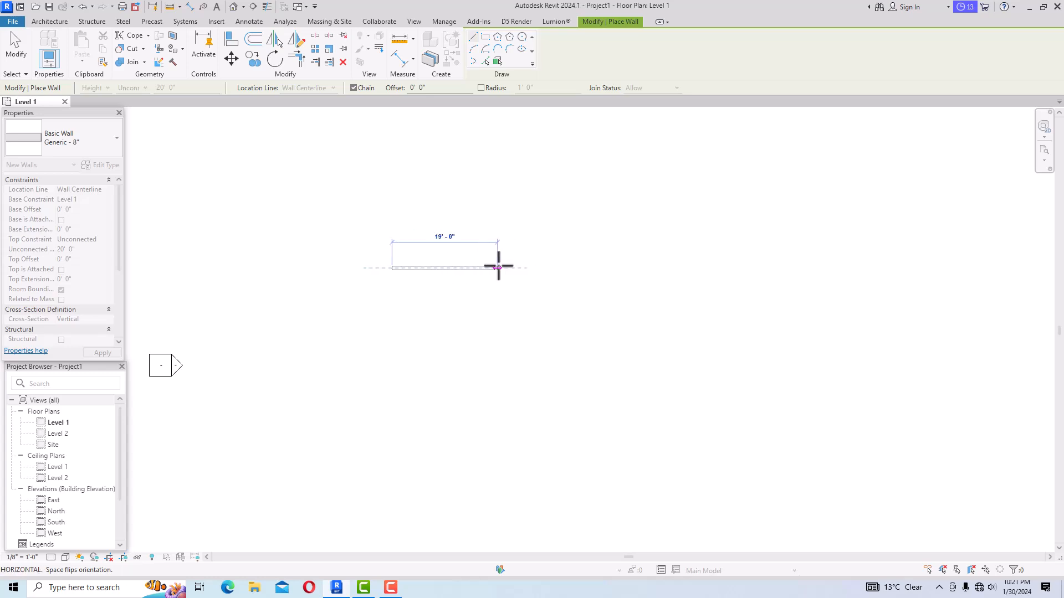
type("10'")
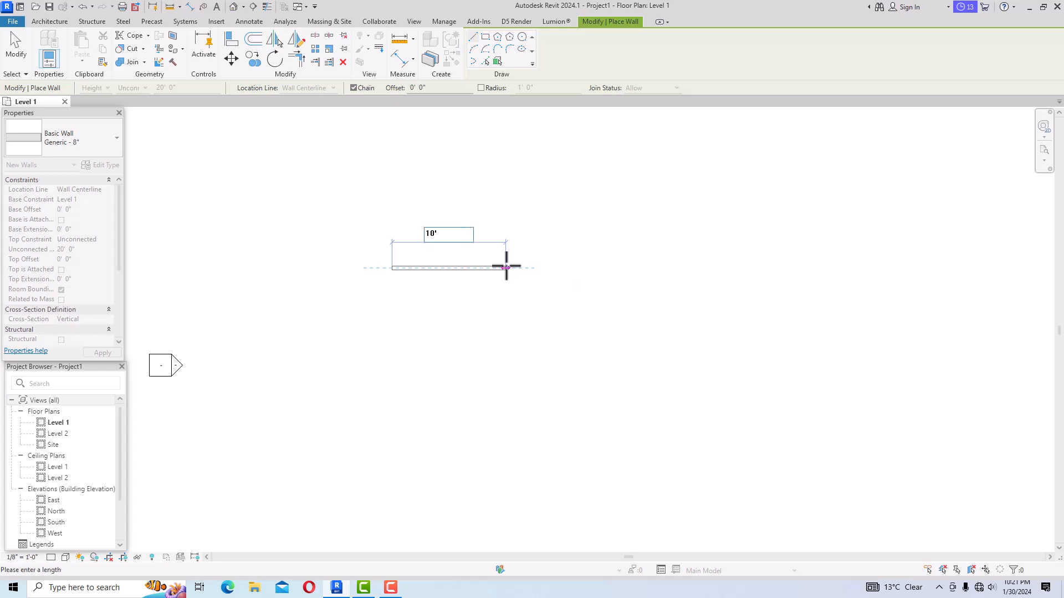
key("Return")
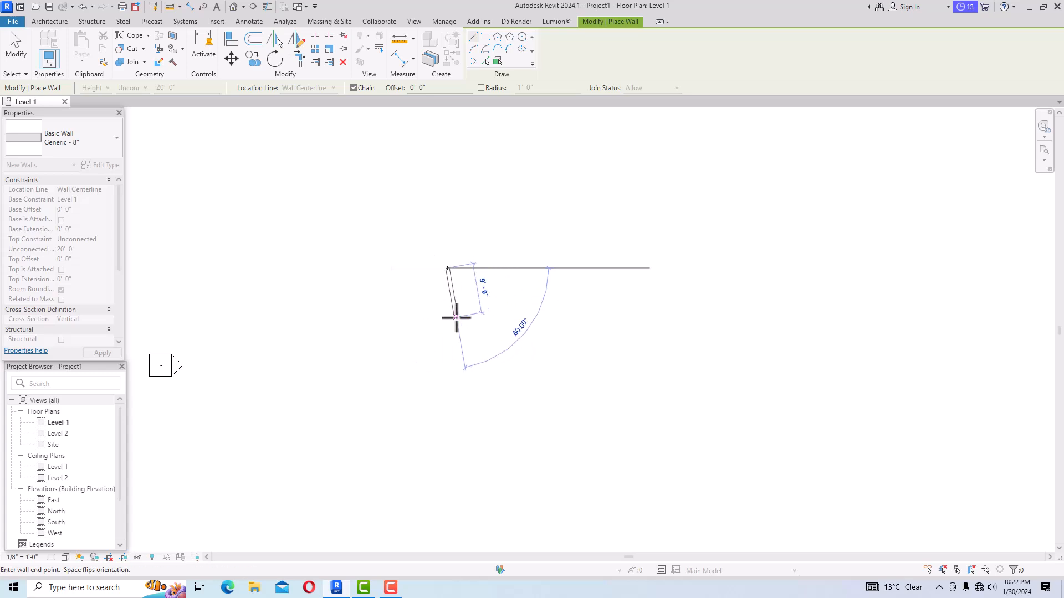
Continue the wall chain vertically downward from the first wall's right end with a length of 15'.
scroll(449, 337, "up", 2)
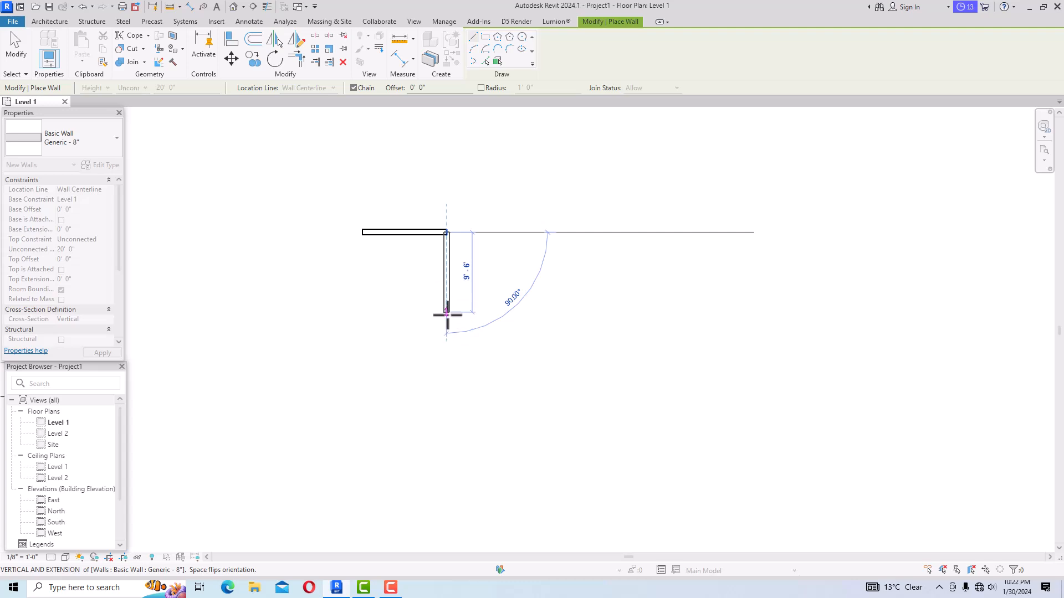
scroll(447, 270, "up", 2)
scroll(447, 270, "up", 1)
scroll(447, 270, "down", 1)
scroll(447, 270, "up", 1)
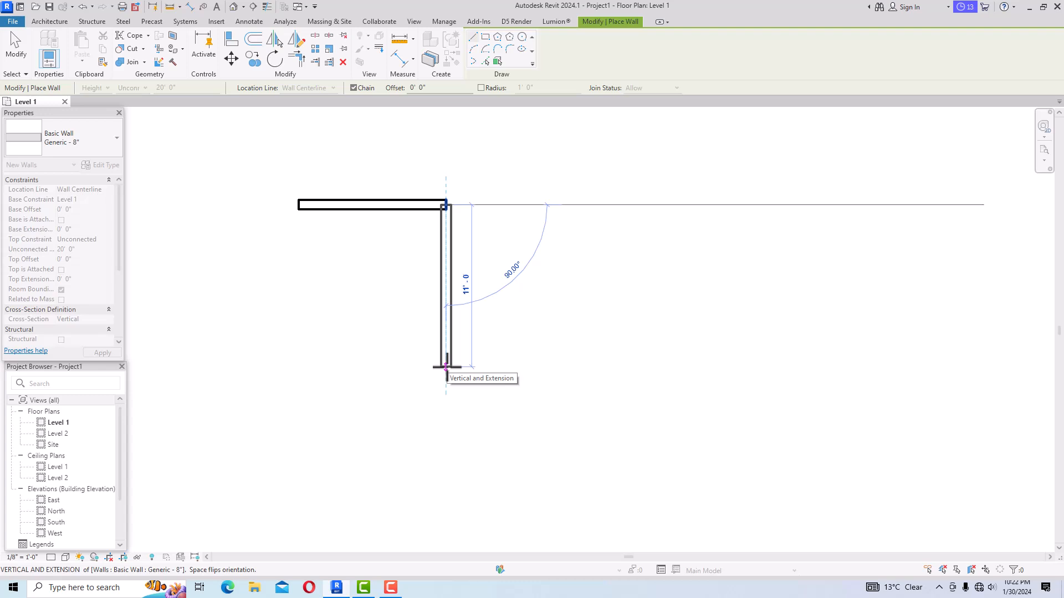
type("15")
key("Return")
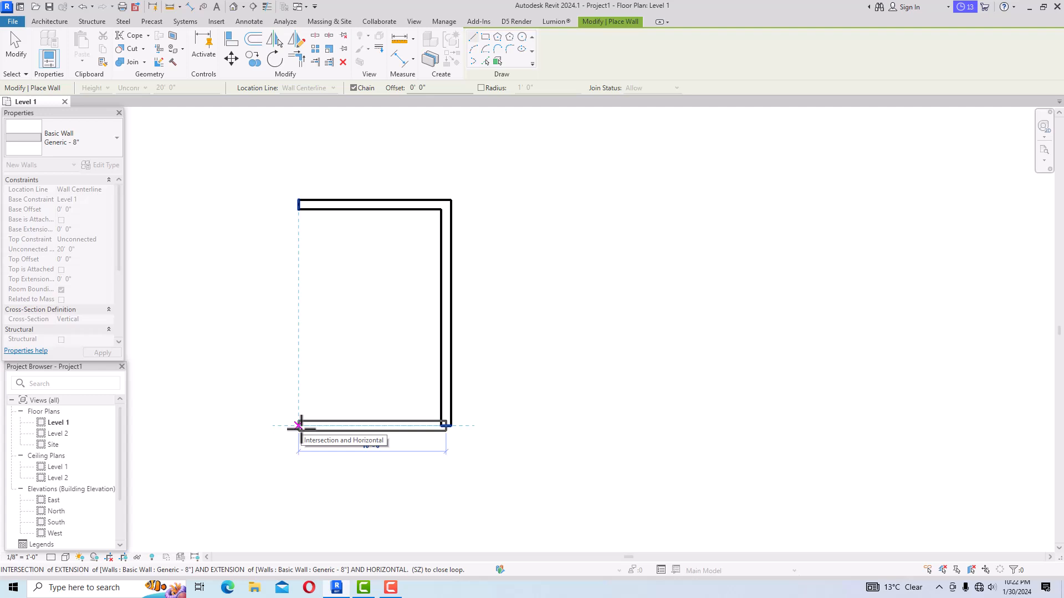
Close the rectangular room with a bottom wall aligned to the first wall's start and a left wall back to the starting point.
left_click(298, 425)
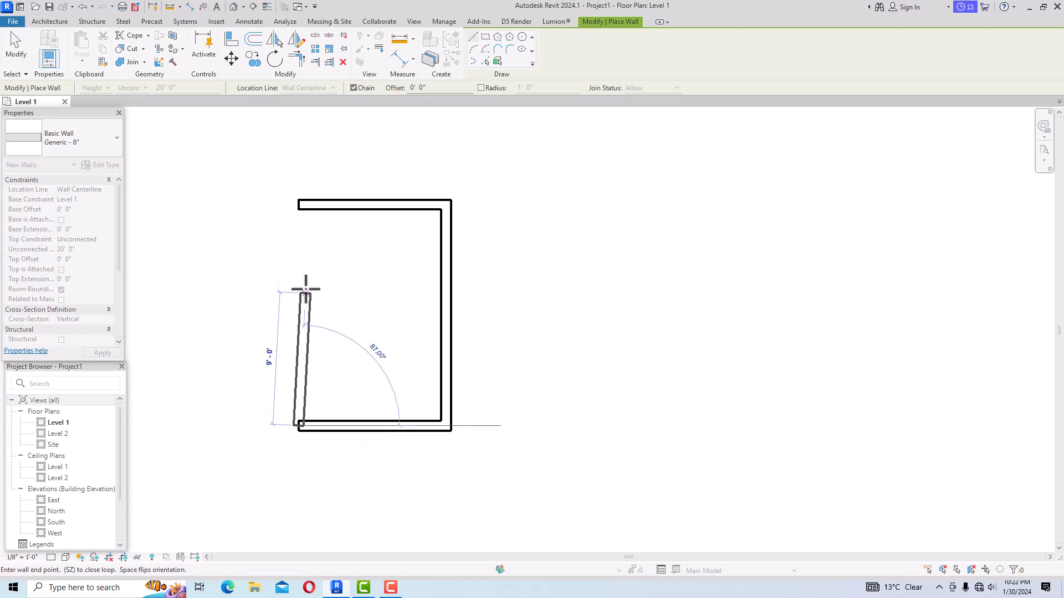
left_click(298, 205)
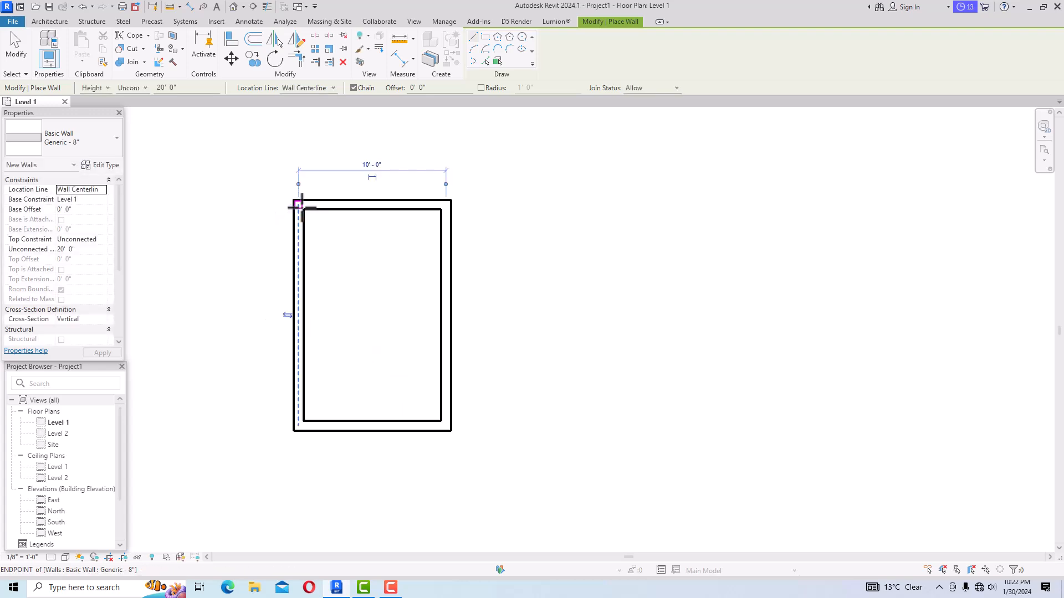
key("Escape")
key("Escape")
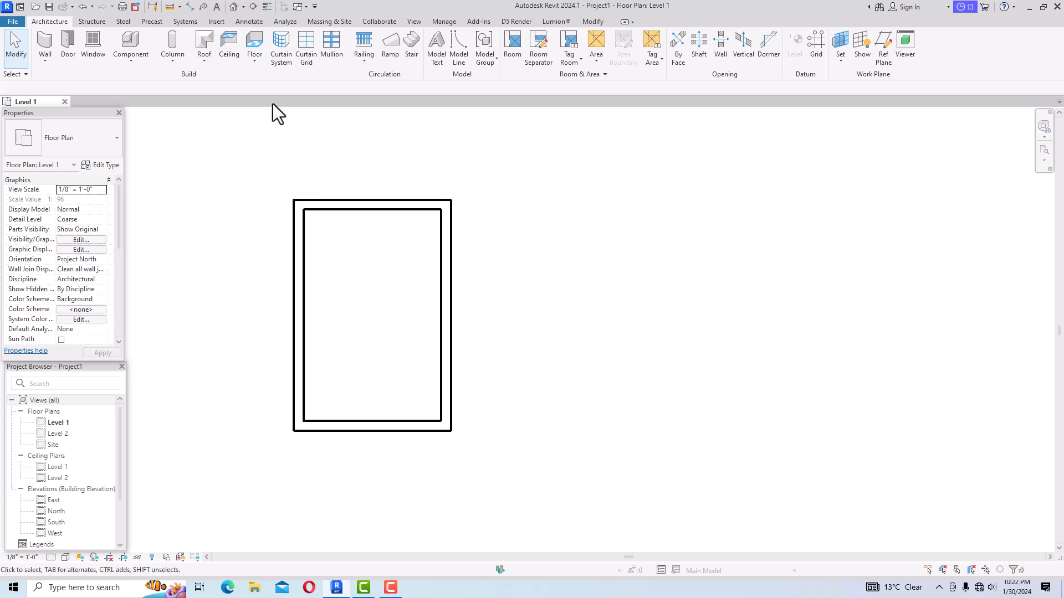
Open the default 3D view and inspect the constraints of the front short wall.
left_click(234, 8)
scroll(515, 270, "up", 2)
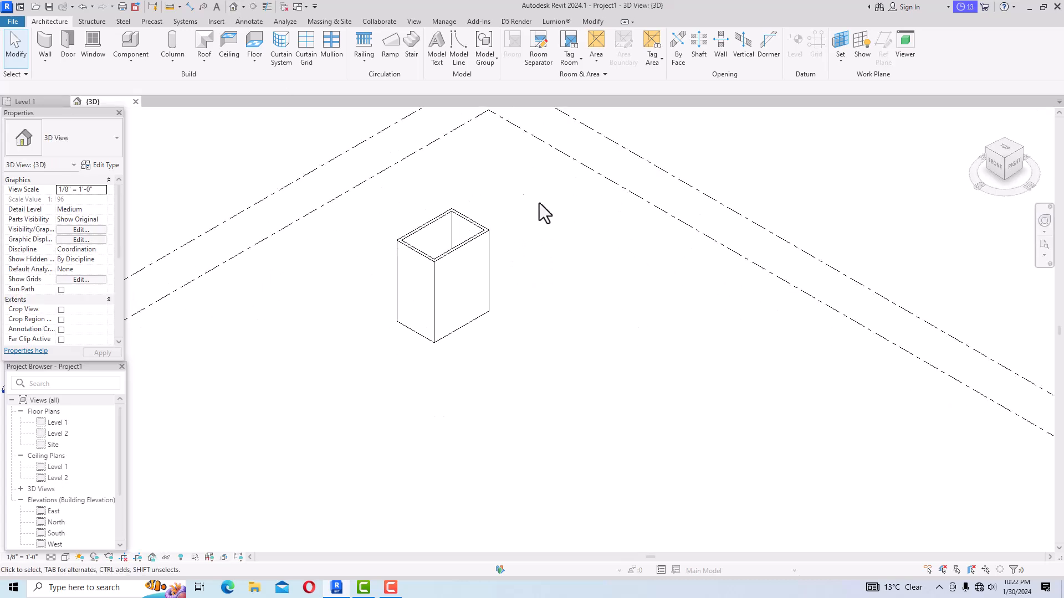
left_click(461, 247)
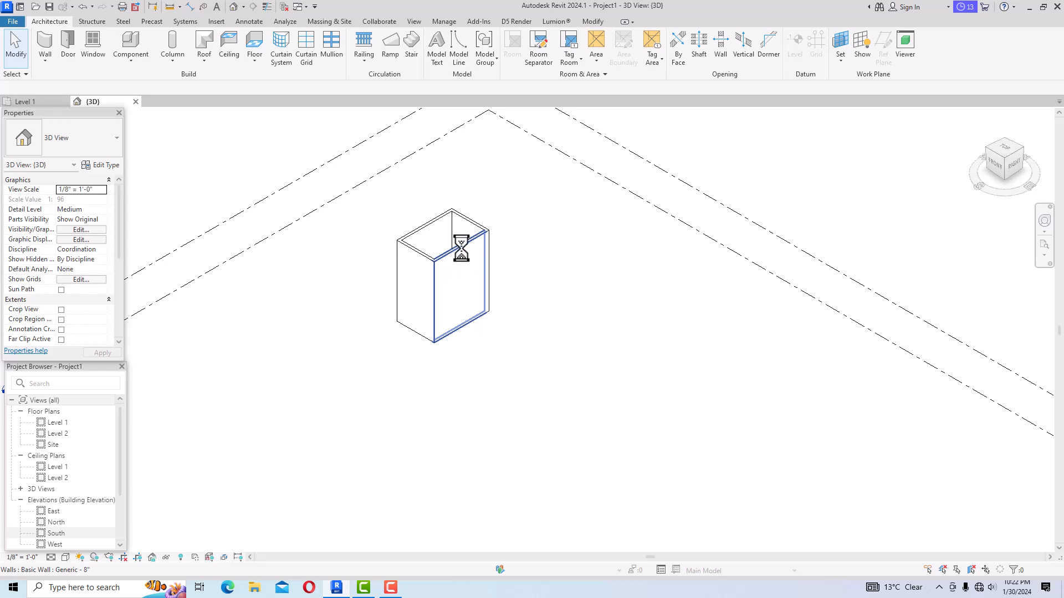
left_click(426, 266)
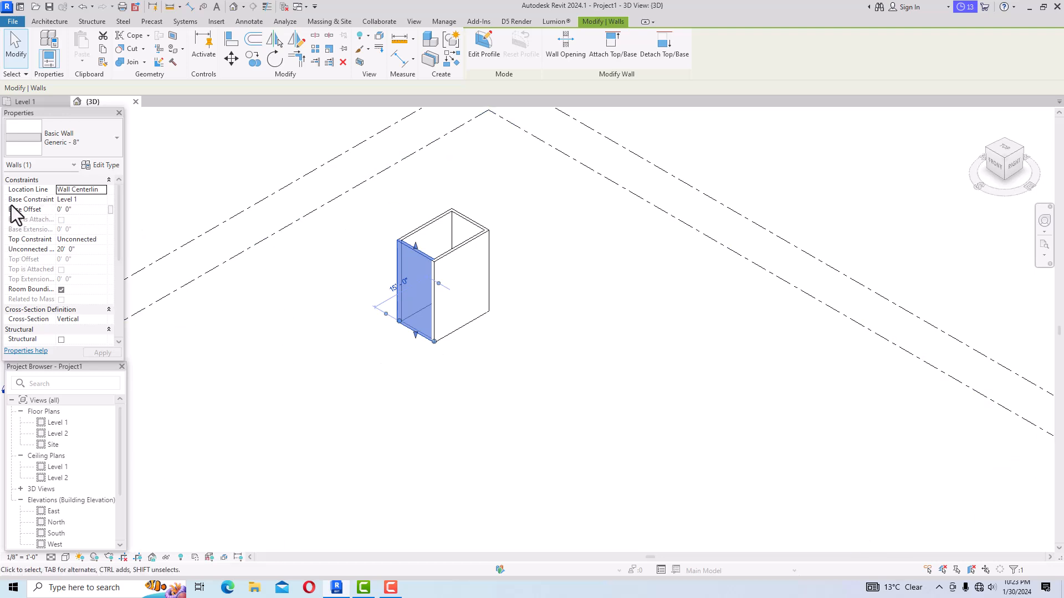
left_click(412, 378)
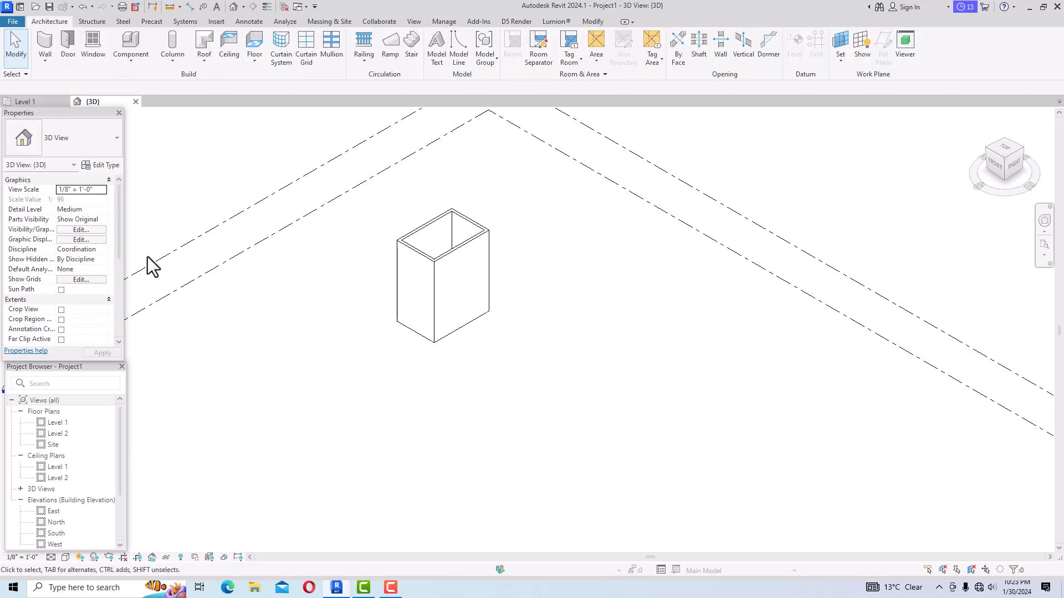
Set the front short wall's base offset to 1' 6" and check its bottom edge up close.
left_click(423, 261)
left_click(78, 209)
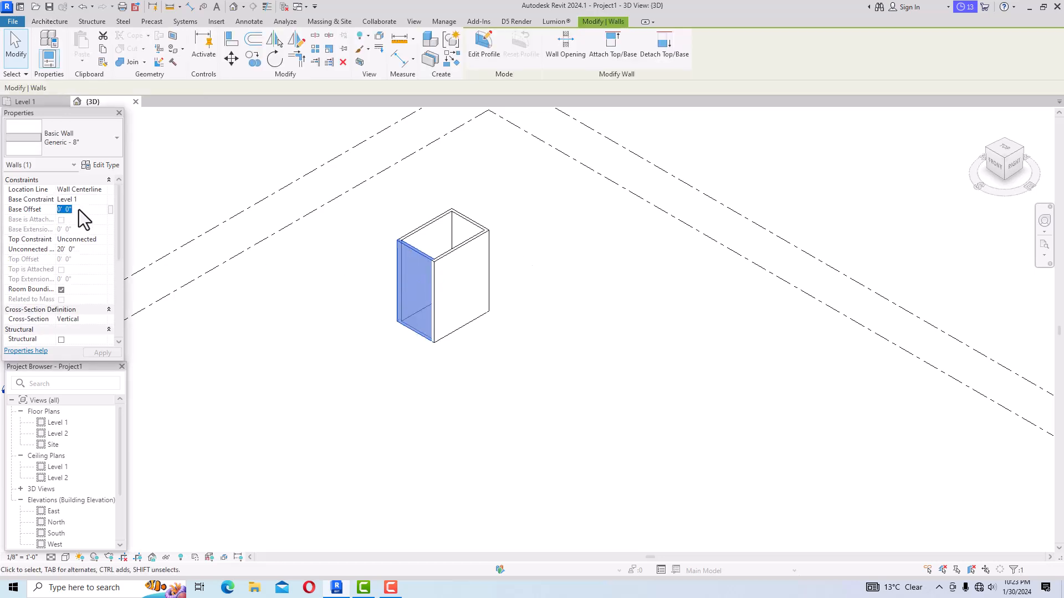
left_click(416, 244)
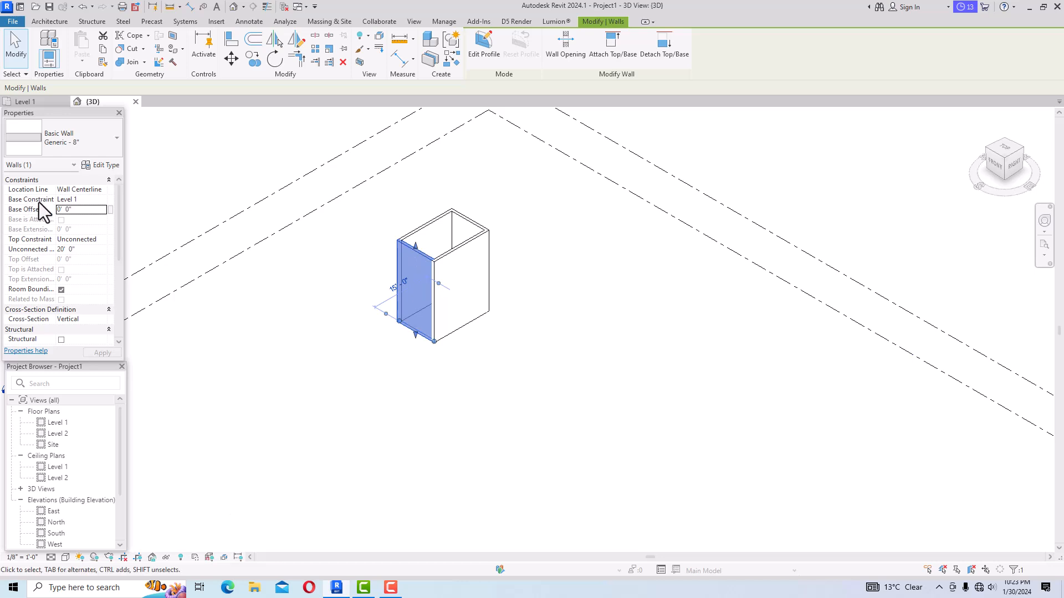
left_click(75, 210)
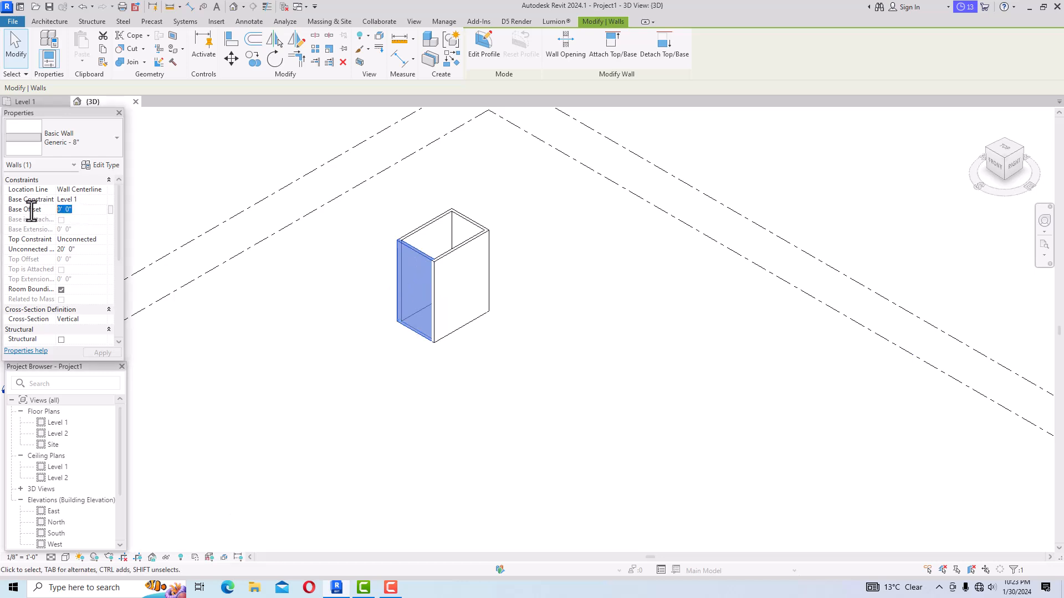
type("1'6")
left_click(105, 354)
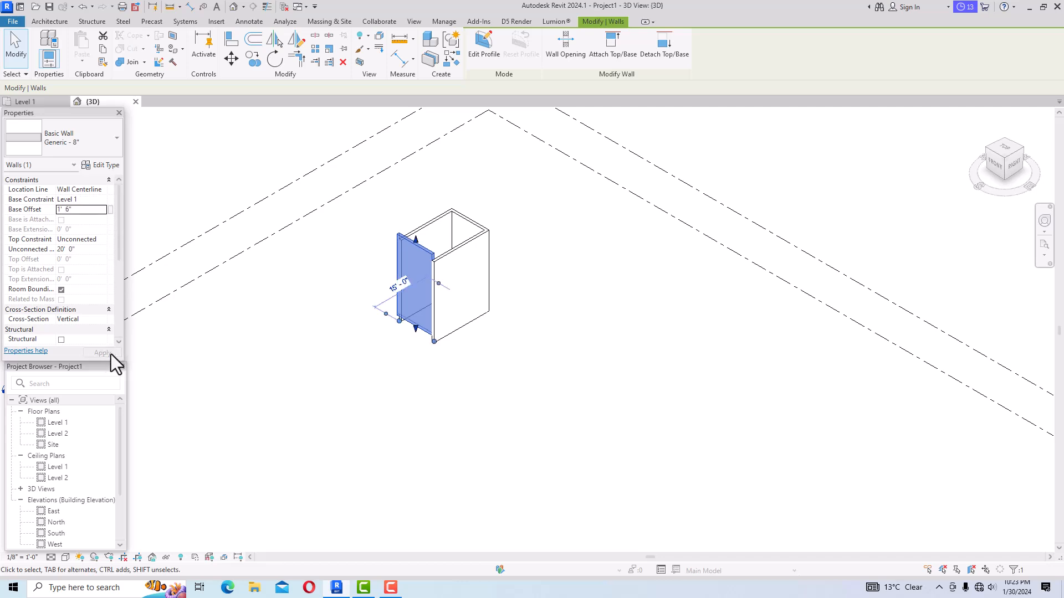
left_click(408, 370)
scroll(408, 340, "up", 4)
scroll(410, 333, "up", 3)
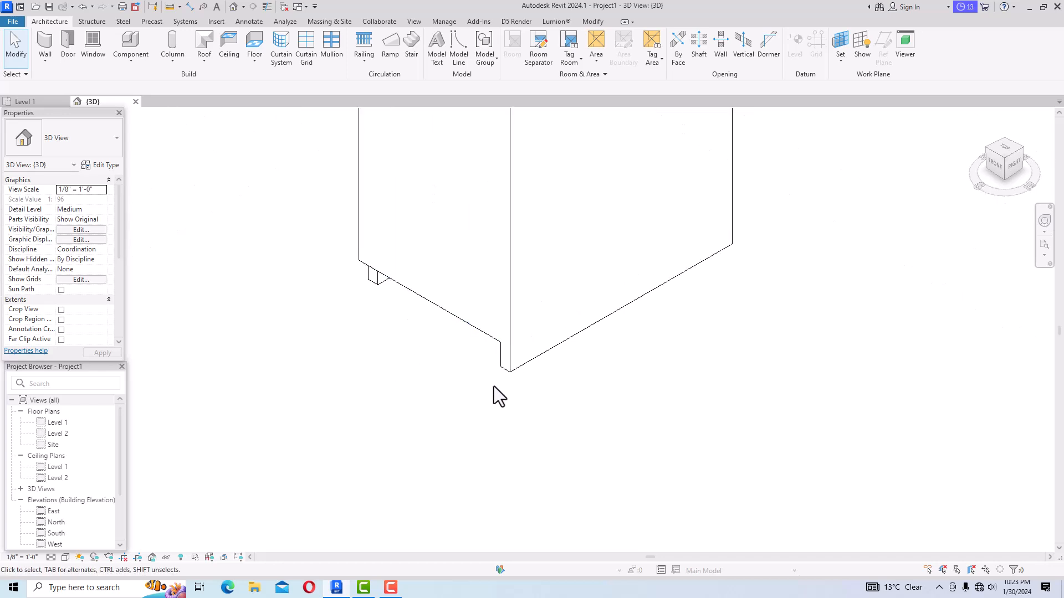
scroll(464, 443, "down", 5)
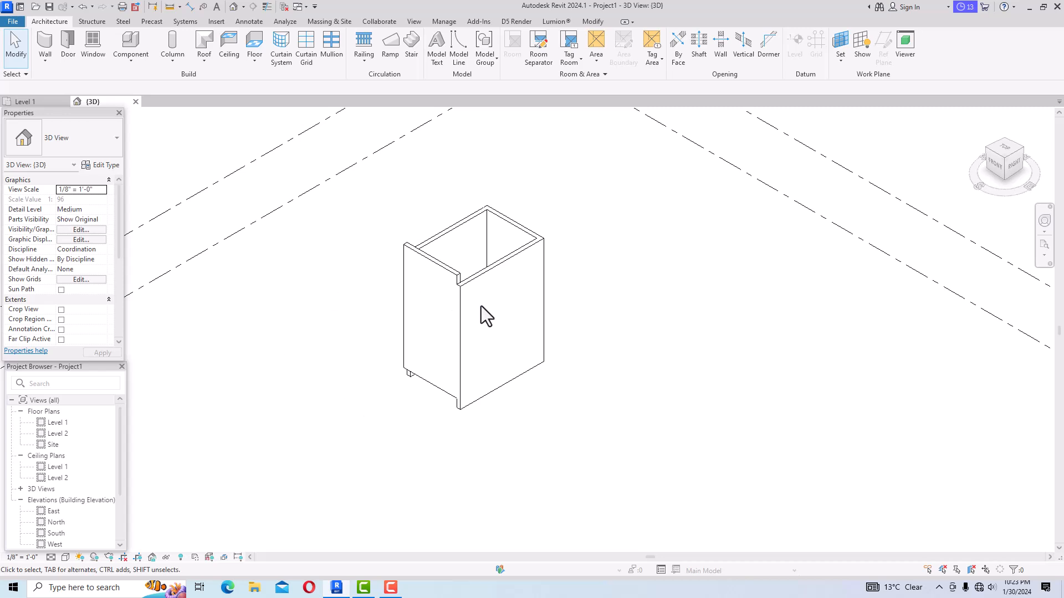
Reset the front short wall's base offset to 0.
left_click(408, 275)
left_click(81, 210)
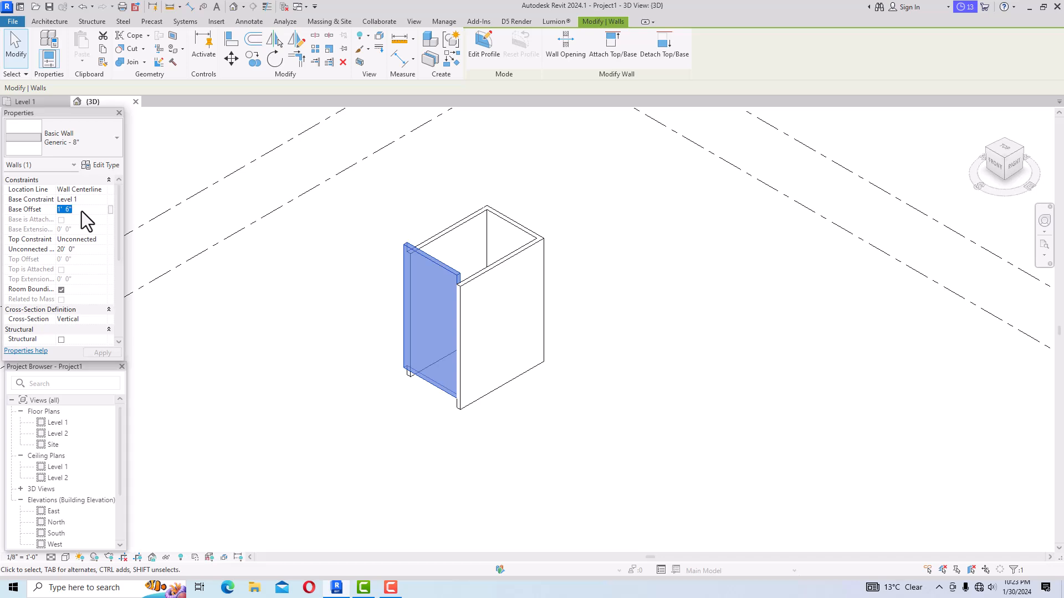
type("0")
left_click(92, 351)
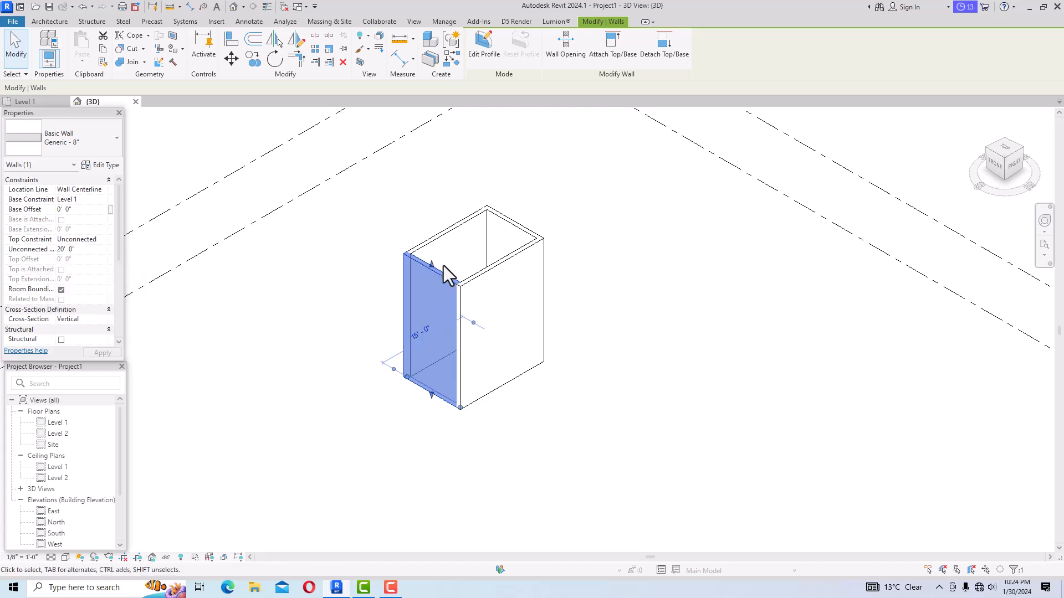
Set the front short wall's top constraint to Up to level: Level 2 and apply it.
left_click(97, 241)
left_click(101, 240)
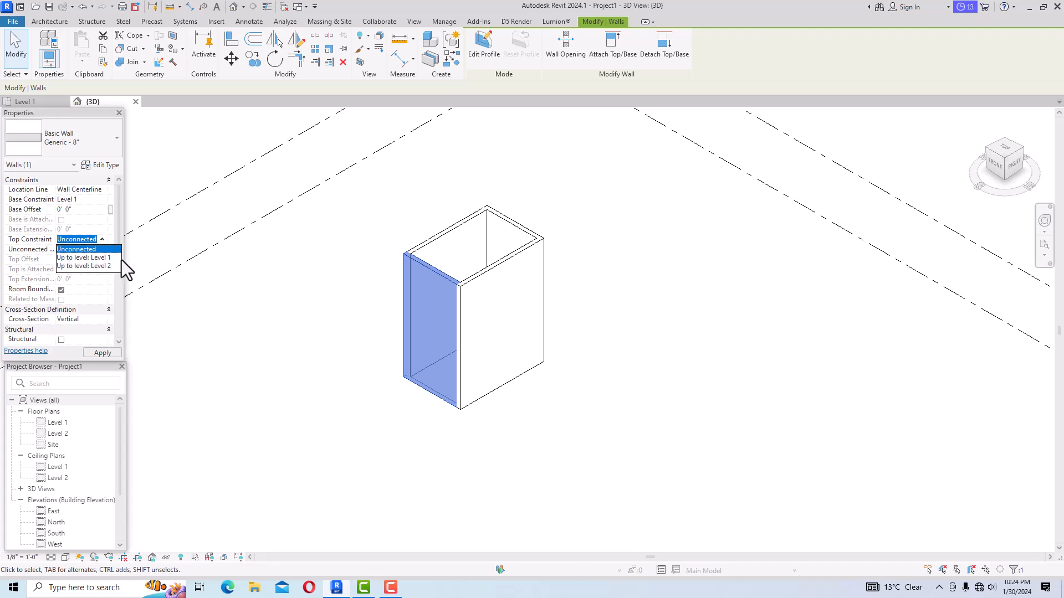
left_click(91, 260)
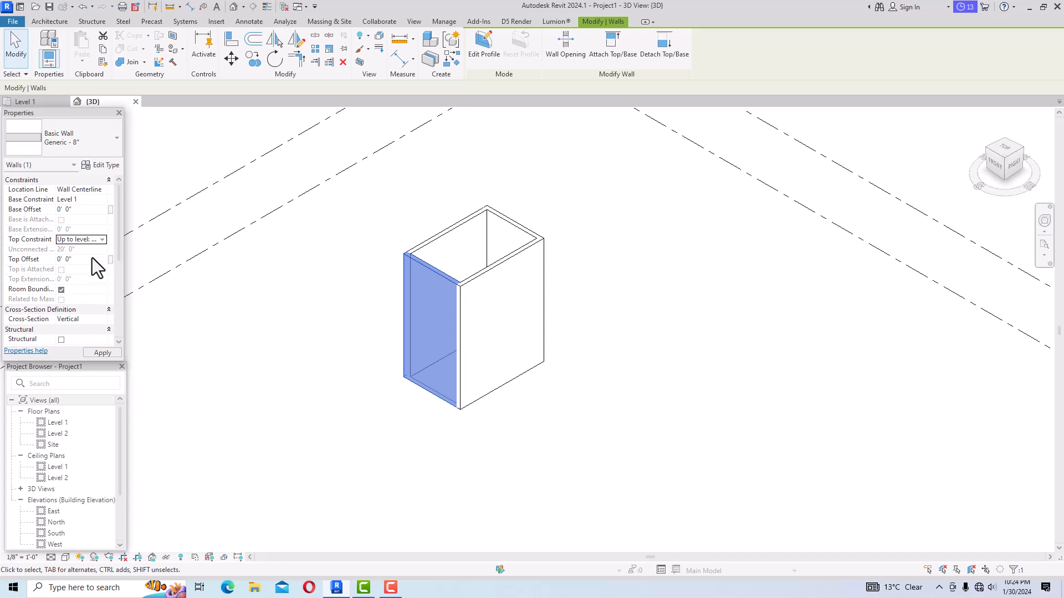
left_click(103, 242)
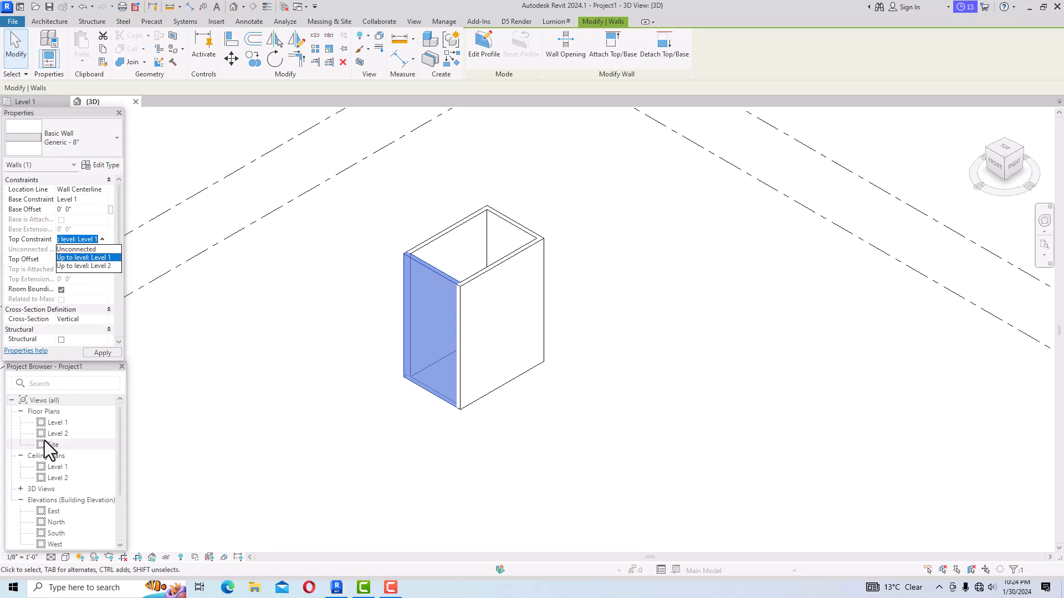
left_click(78, 267)
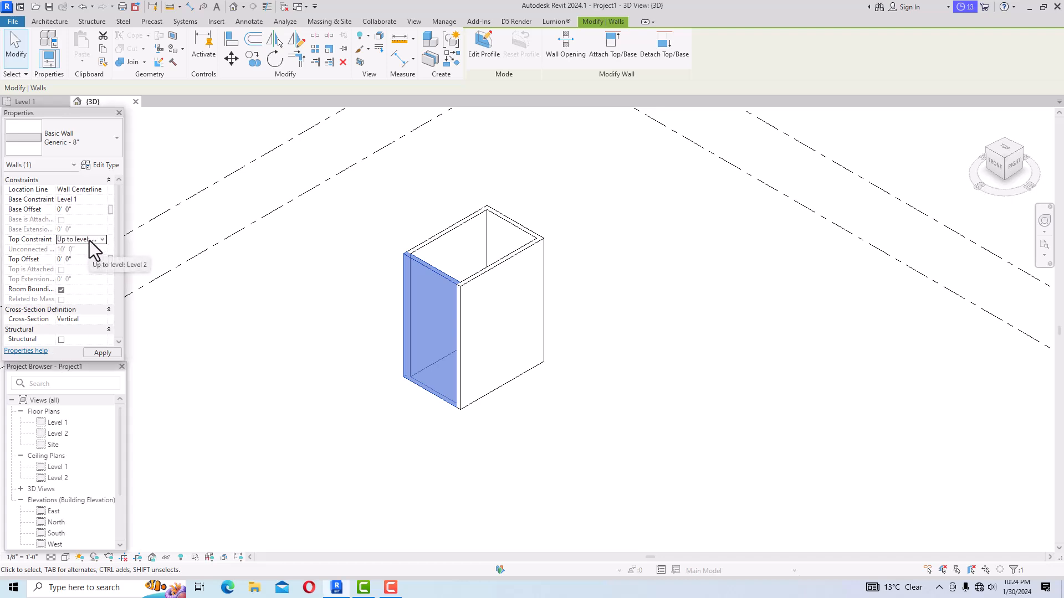
left_click(97, 353)
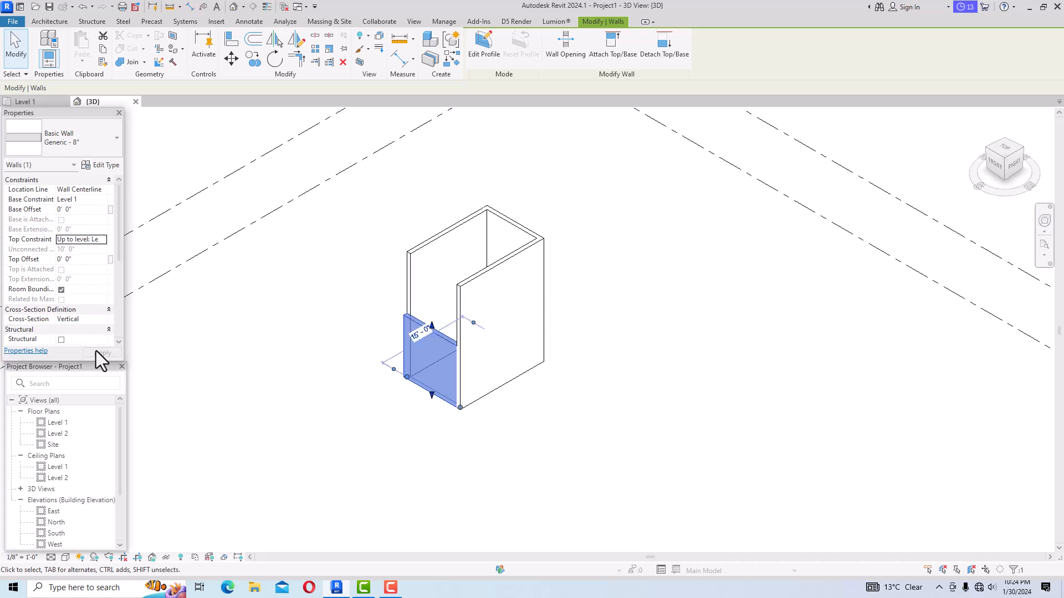
left_click(301, 375)
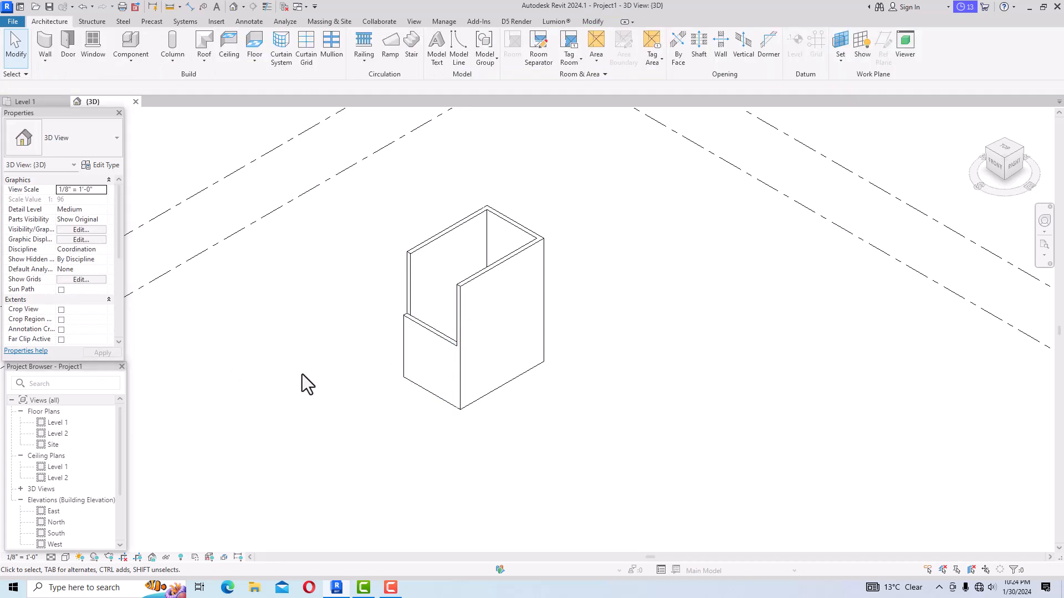
Set the front short wall's top constraint to Unconnected with an unconnected height of 30'.
left_click(440, 343)
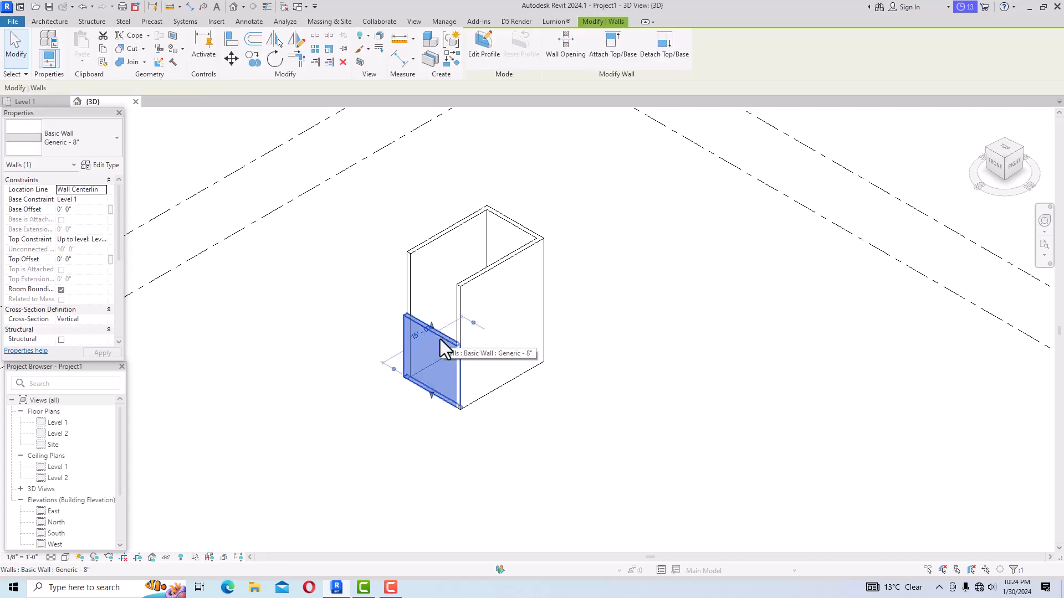
left_click(233, 340)
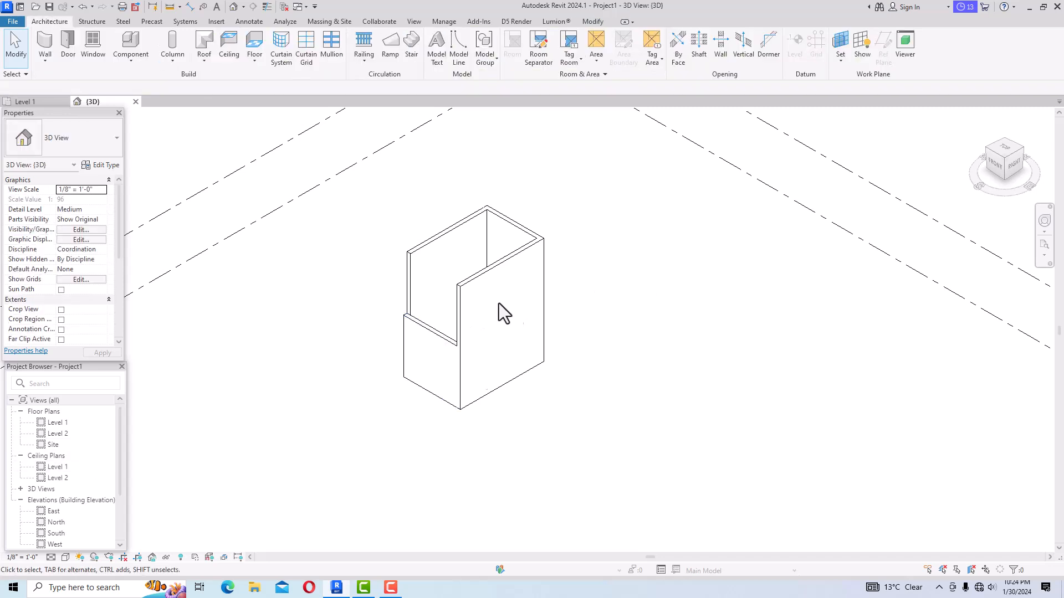
scroll(78, 474, "down", 2)
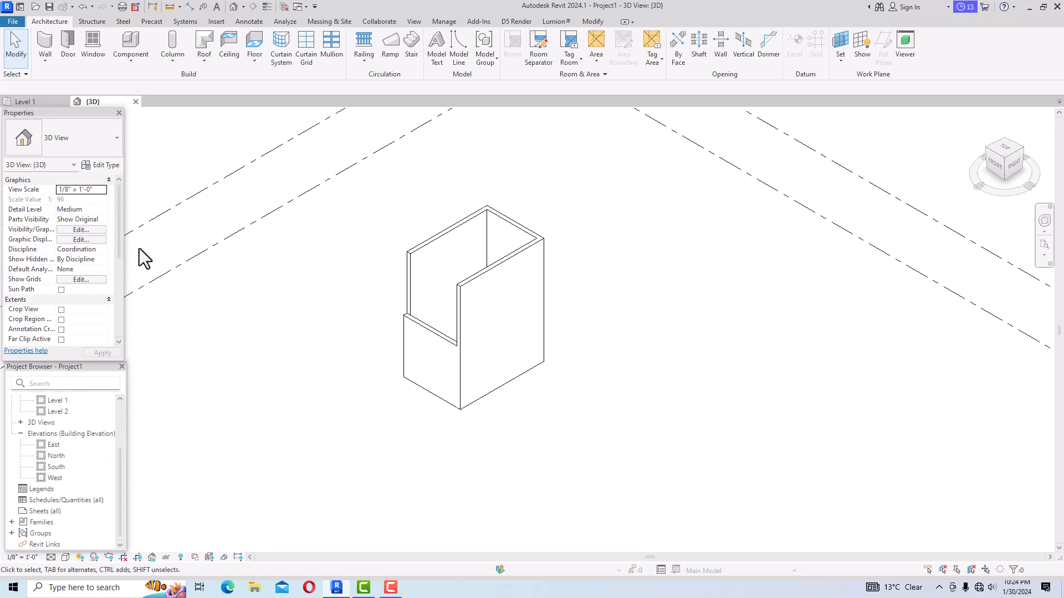
left_click(441, 346)
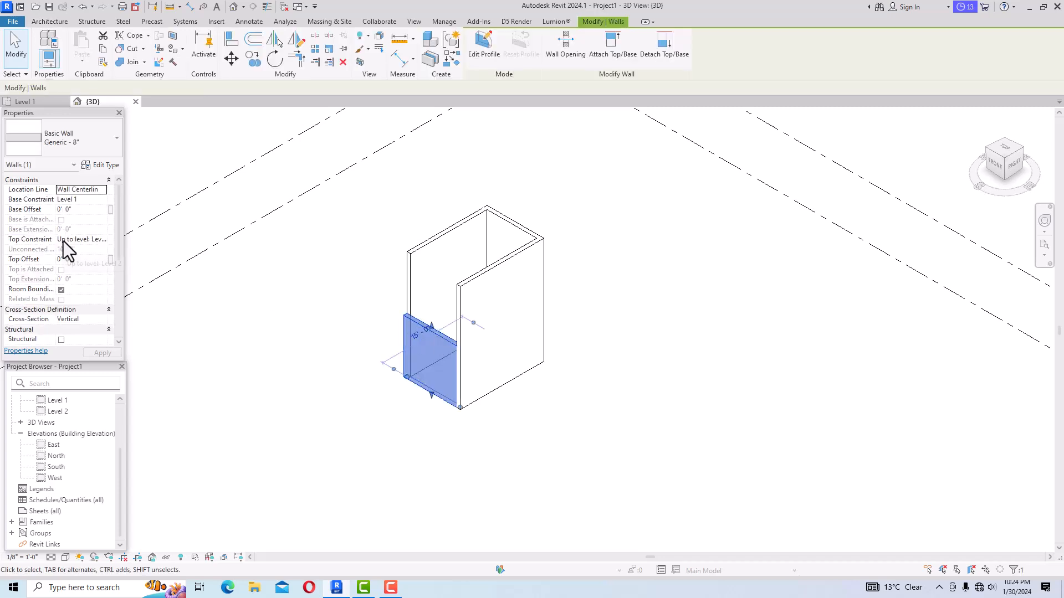
left_click(81, 240)
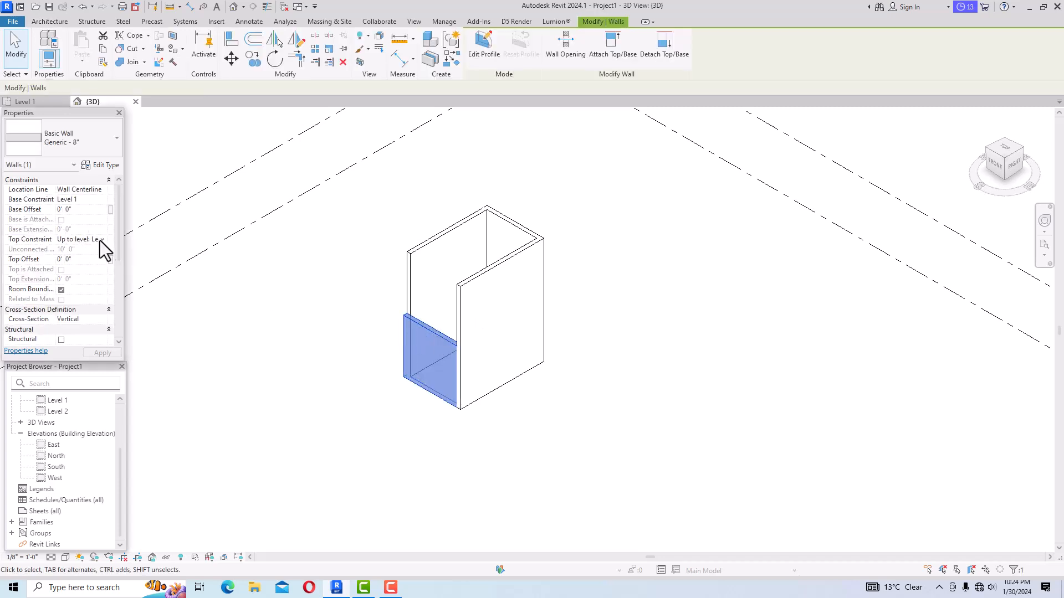
left_click(102, 239)
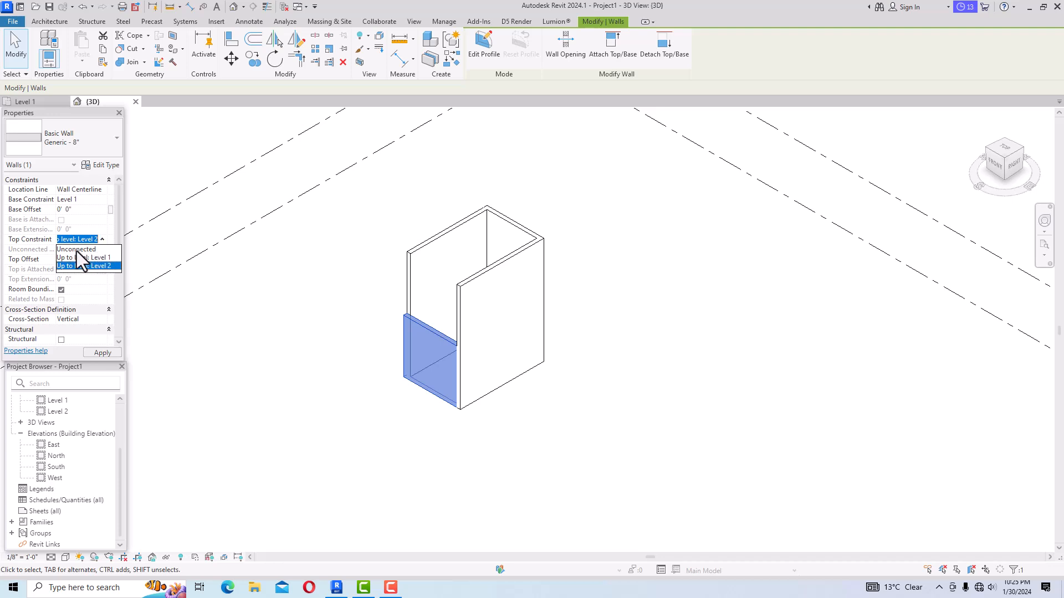
left_click(77, 250)
left_click(79, 250)
key("BackSpace")
key("Return")
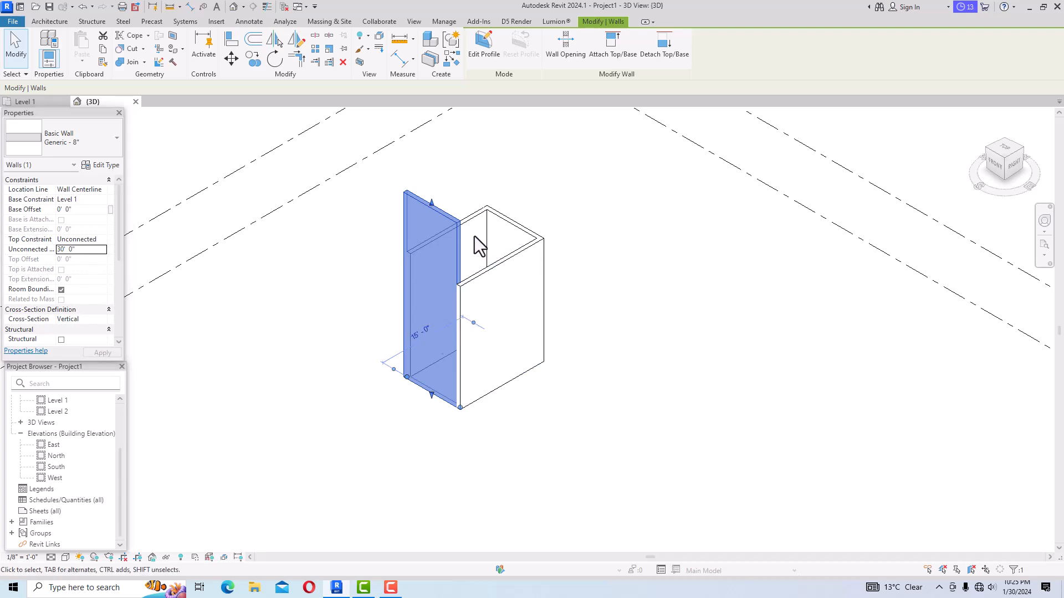
Return the front short wall's top constraint to Up to level: Level 2 and deselect the wall.
left_click(103, 240)
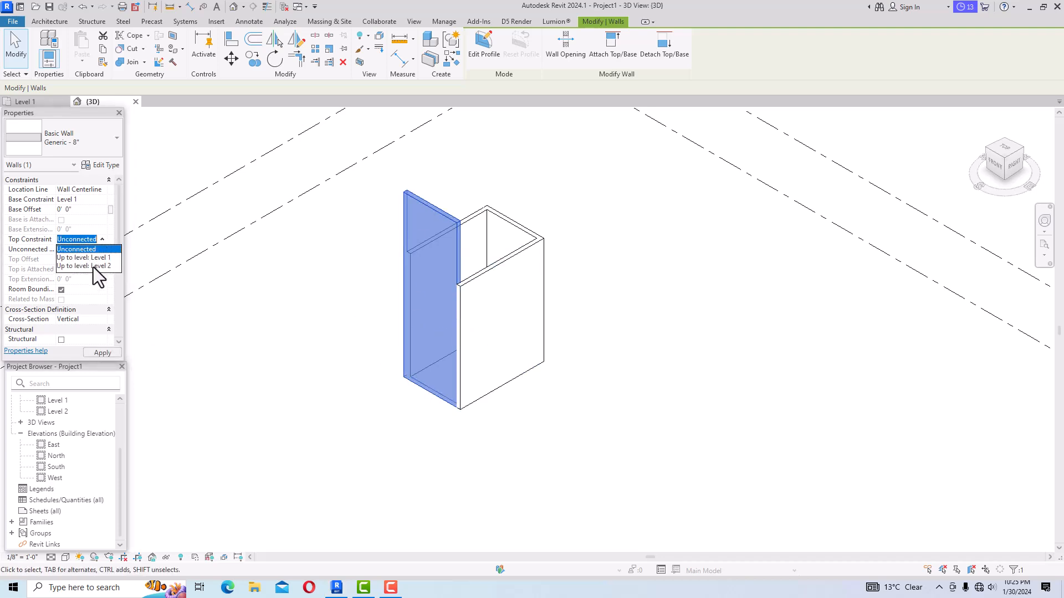
left_click(93, 266)
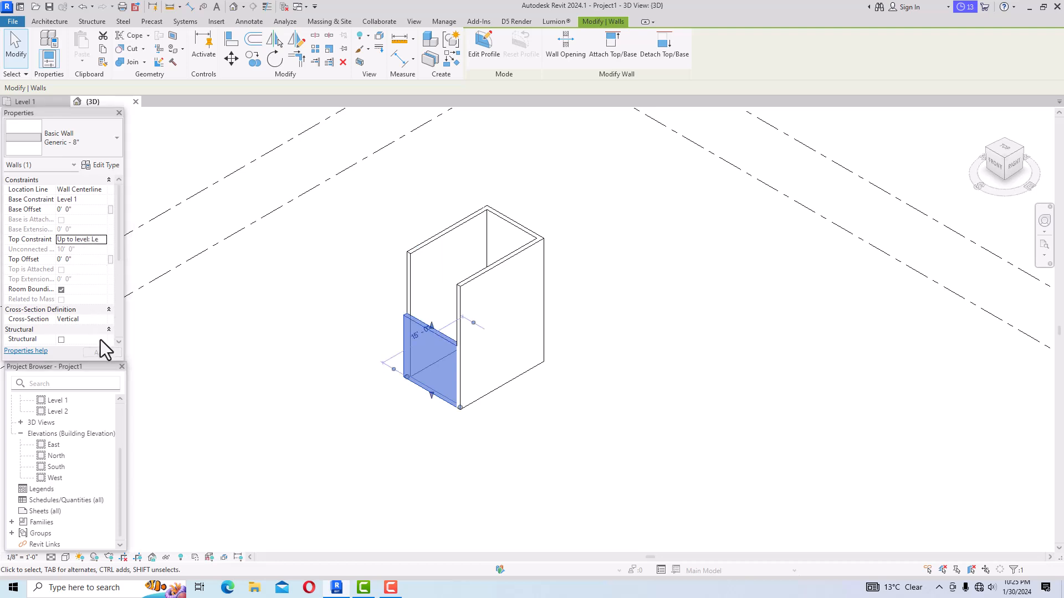
left_click(214, 310)
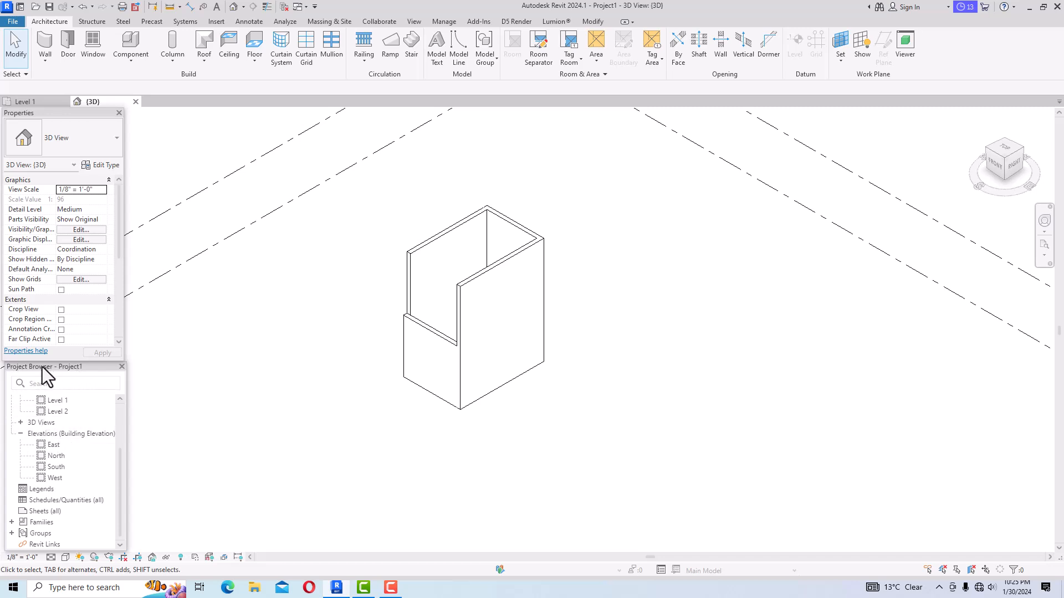
Open the East, North and South elevations in turn to compare the wall heights with Level 1 and Level 2.
double_click(56, 446)
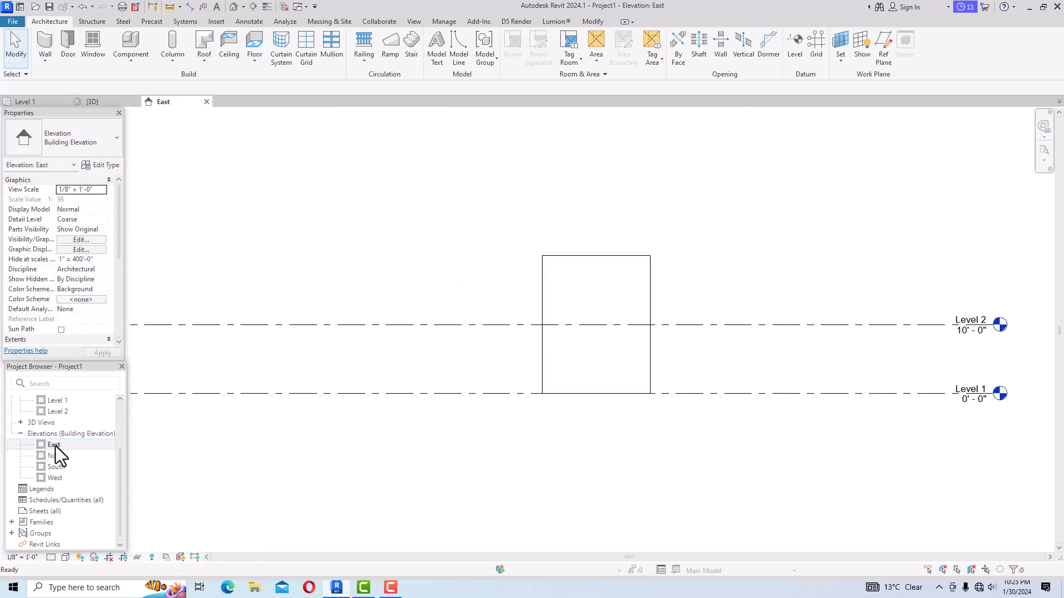
double_click(56, 457)
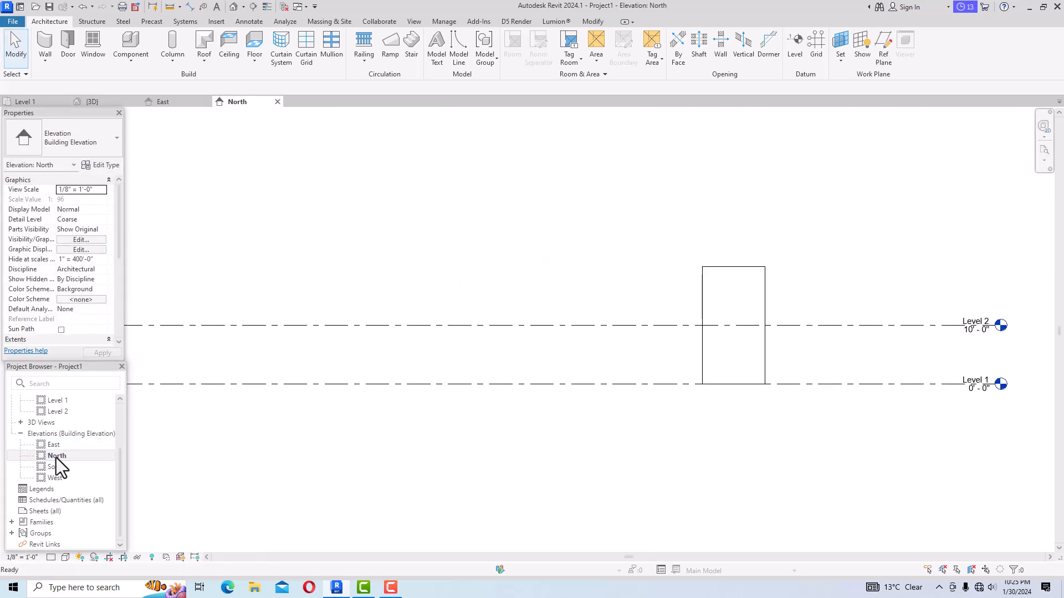
left_click(59, 468)
double_click(59, 469)
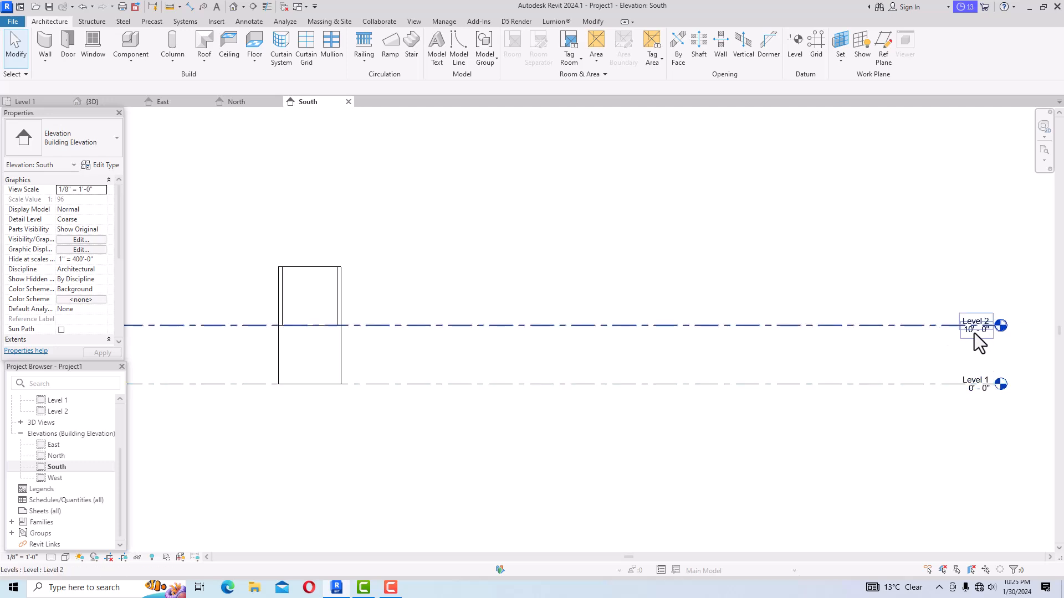
left_click(117, 465)
scroll(121, 443, "up", 3)
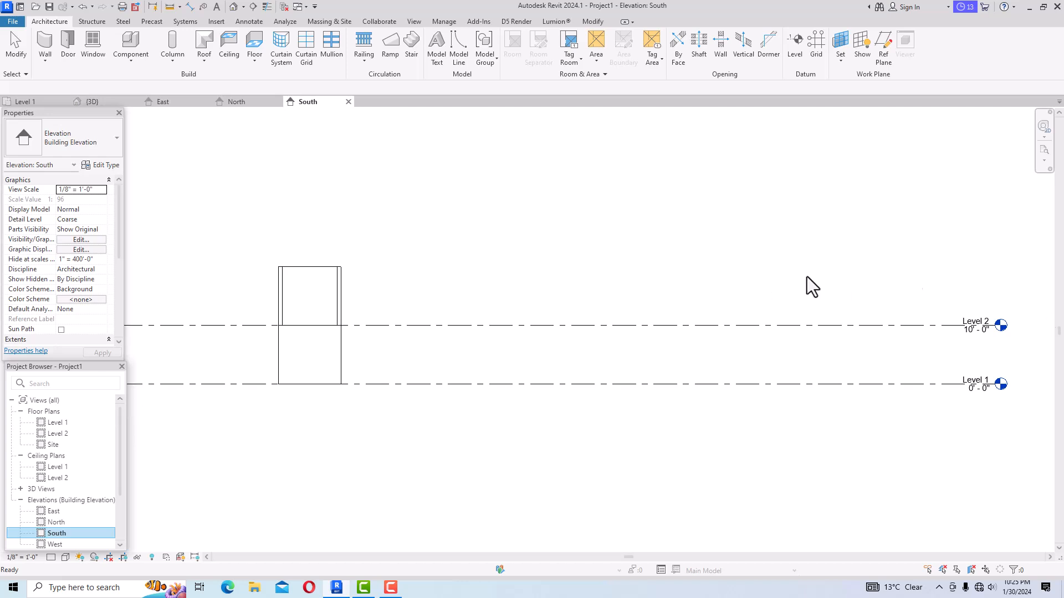
In the Level 1 floor plan, make the lower short wall's top Unconnected with a height of 20'.
double_click(61, 426)
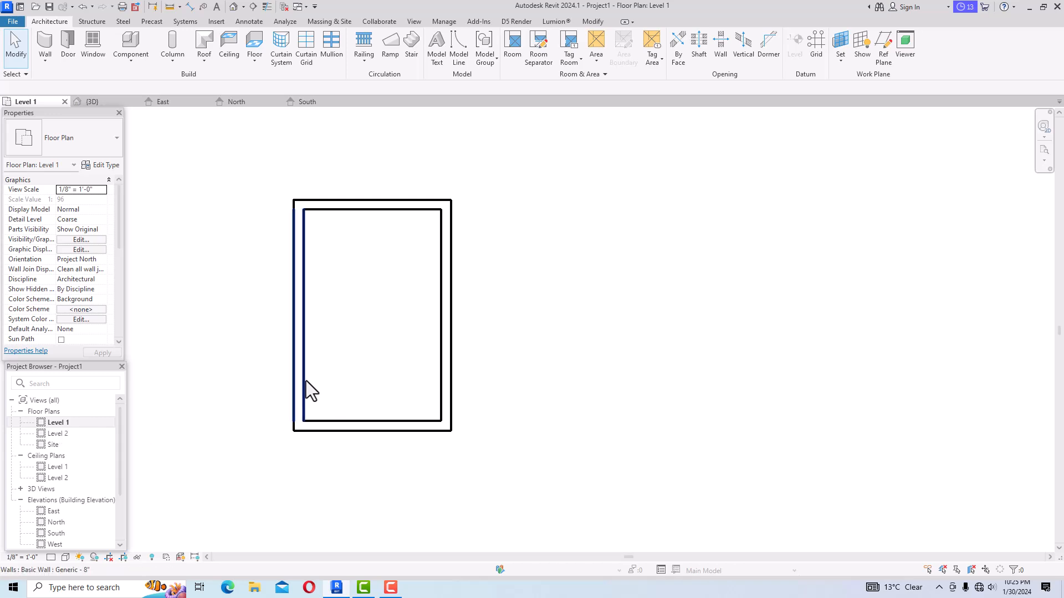
left_click(349, 425)
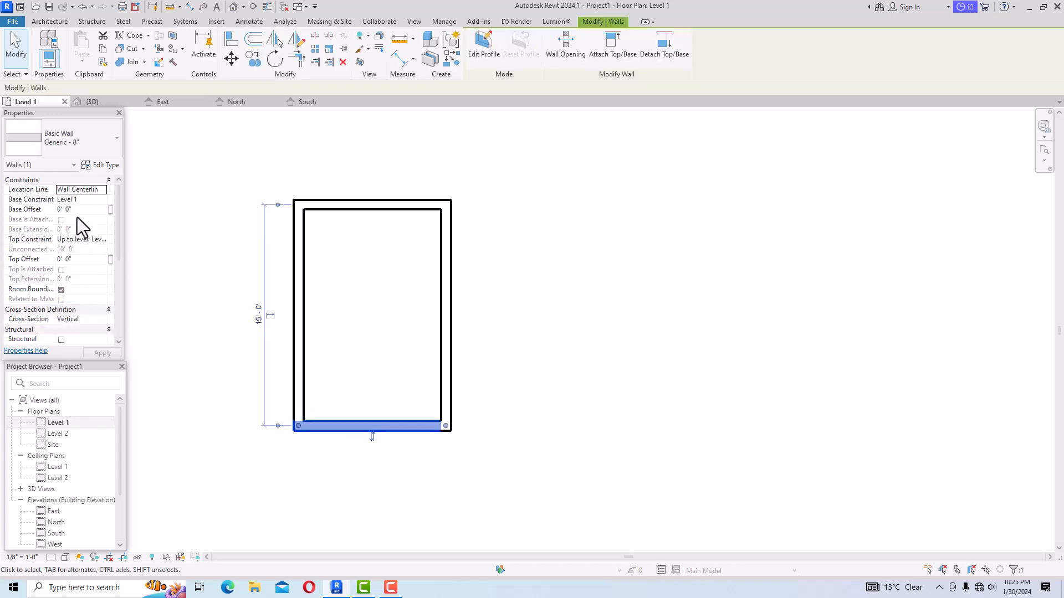
left_click(102, 239)
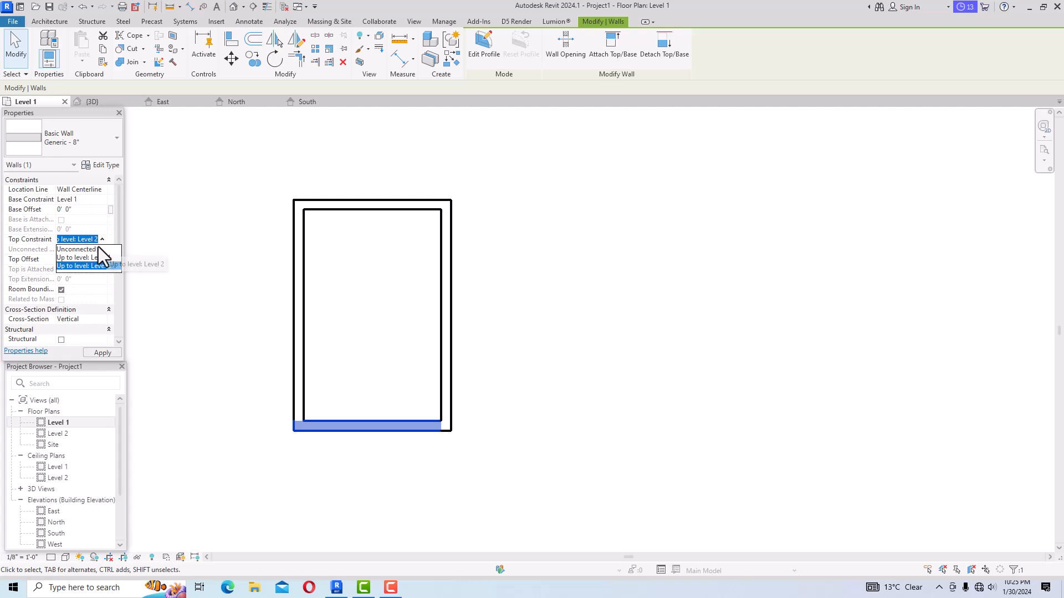
left_click(90, 249)
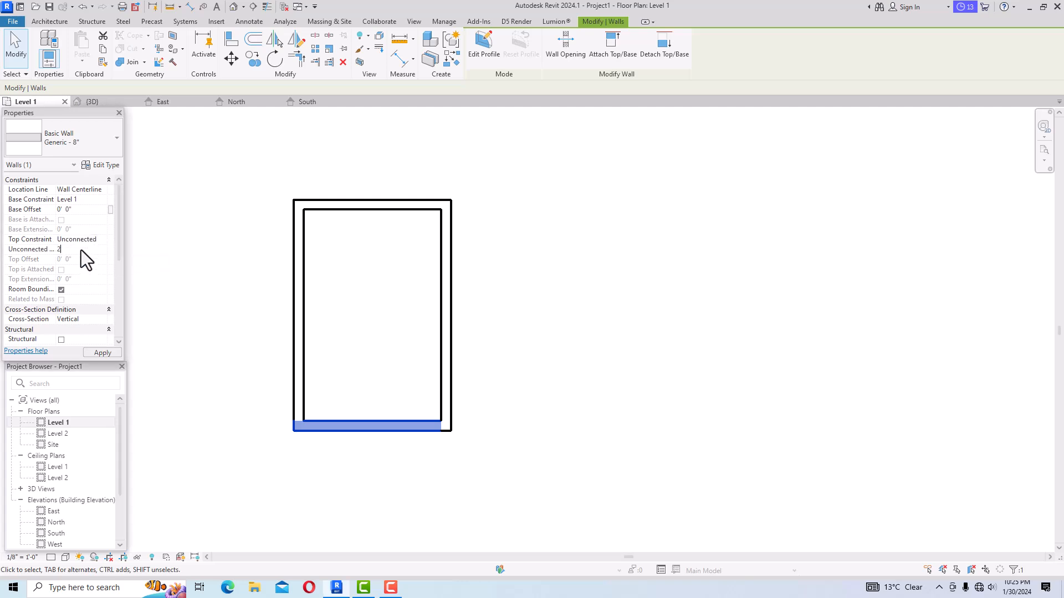
key("Return")
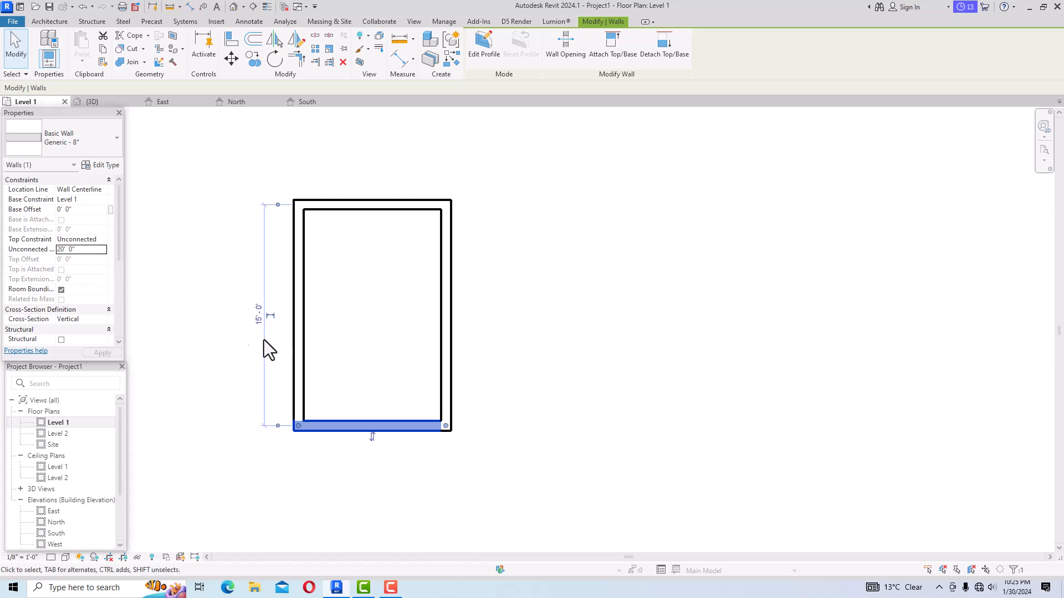
left_click(212, 169)
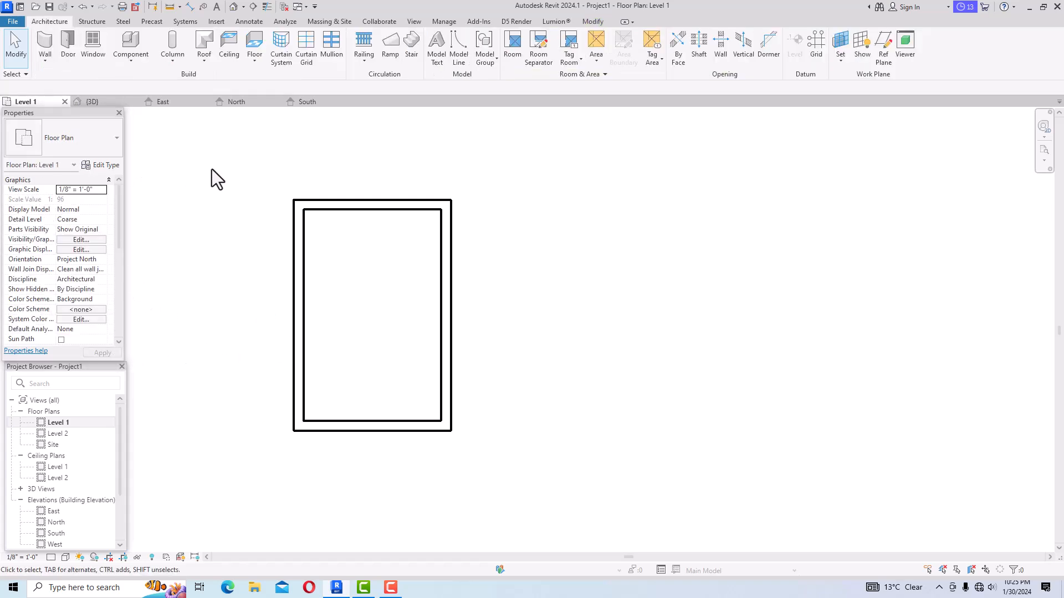
Inspect the left long wall's constraints in plan and return to the default 3D view to check the wall heights.
left_click(299, 235)
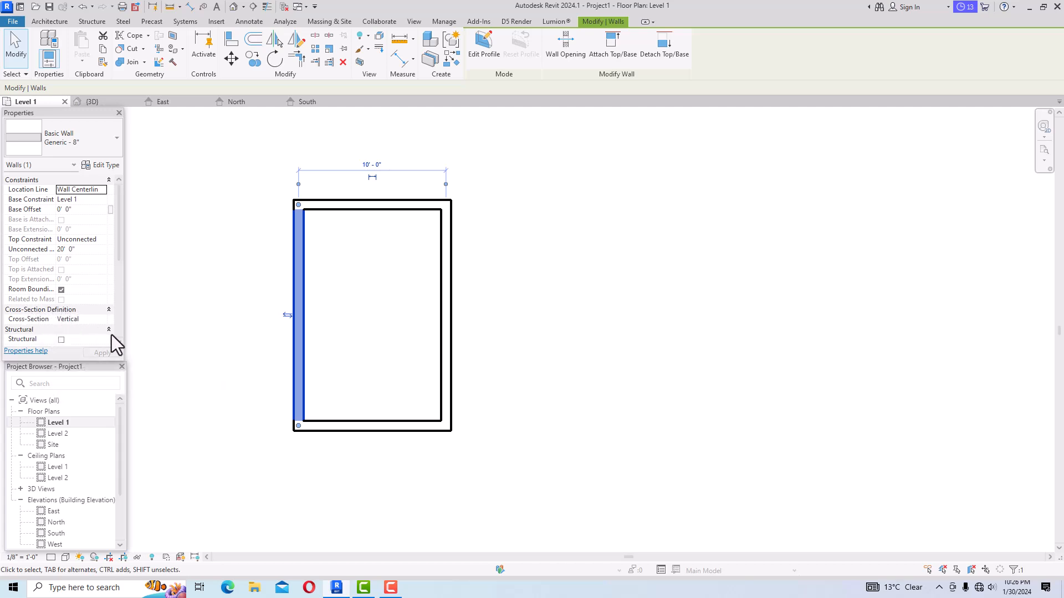
left_click(172, 346)
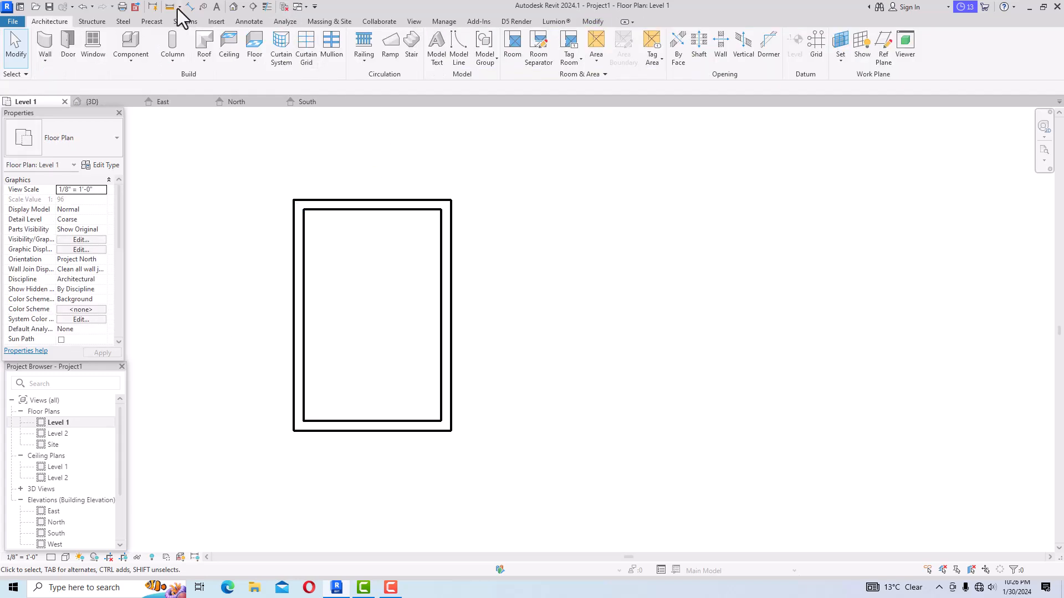
left_click(233, 7)
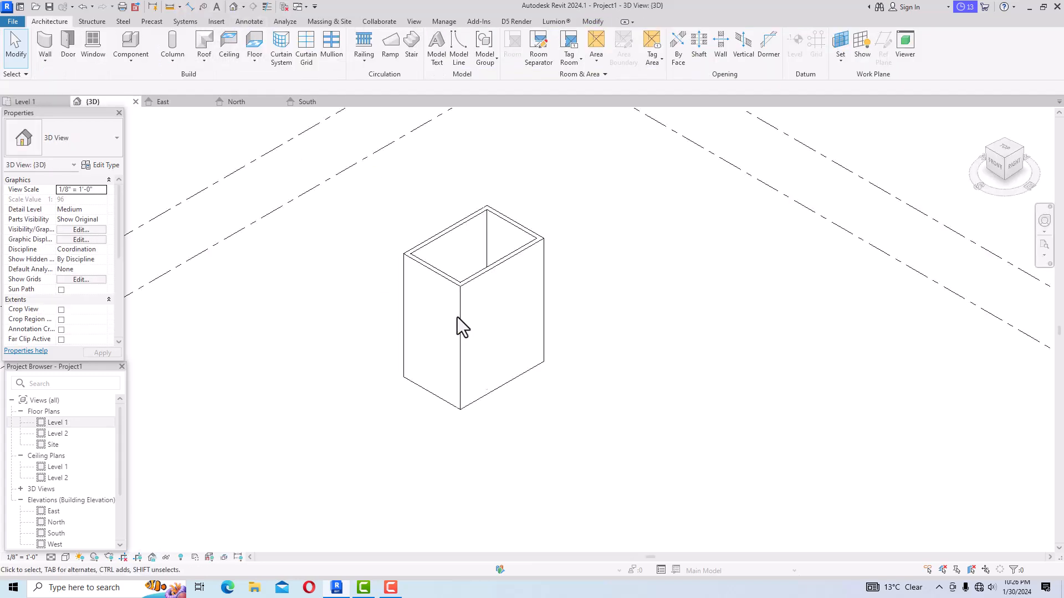
Change the front short wall's cross-section from vertical to Slanted.
left_click(432, 276)
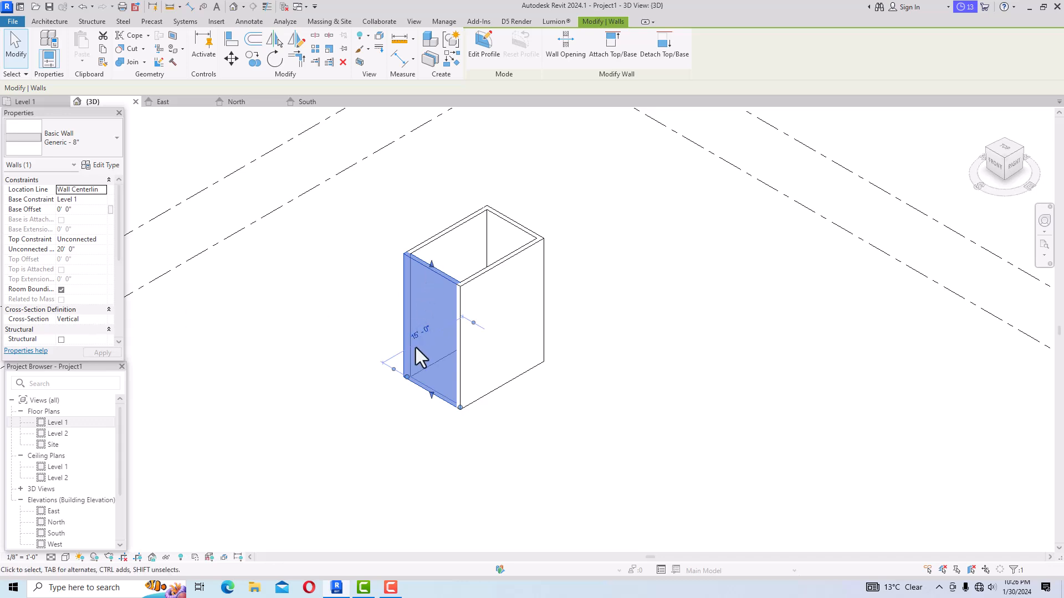
left_click(102, 320)
left_click(102, 320)
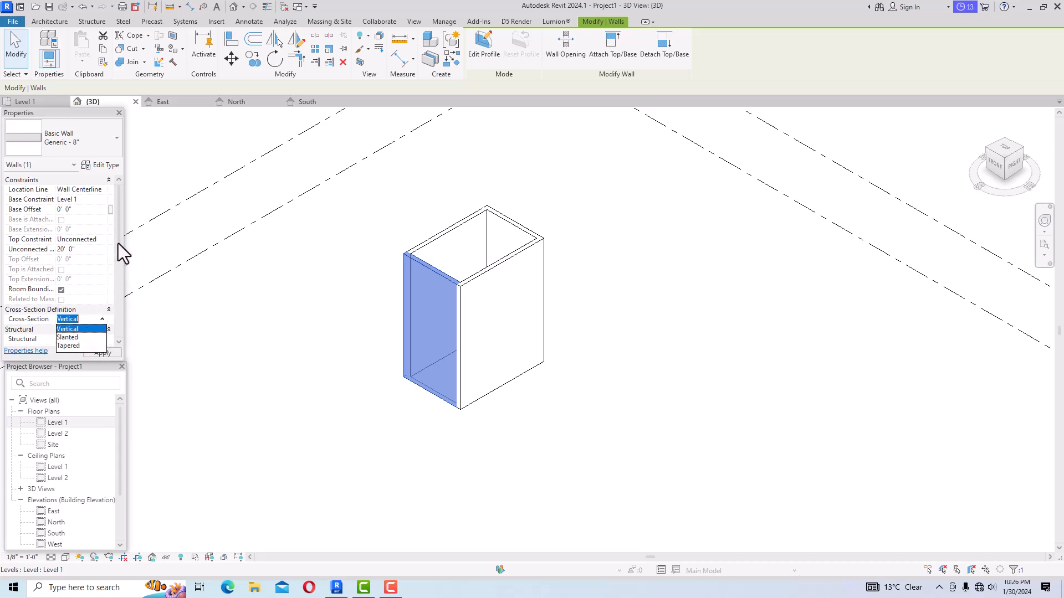
left_click(68, 337)
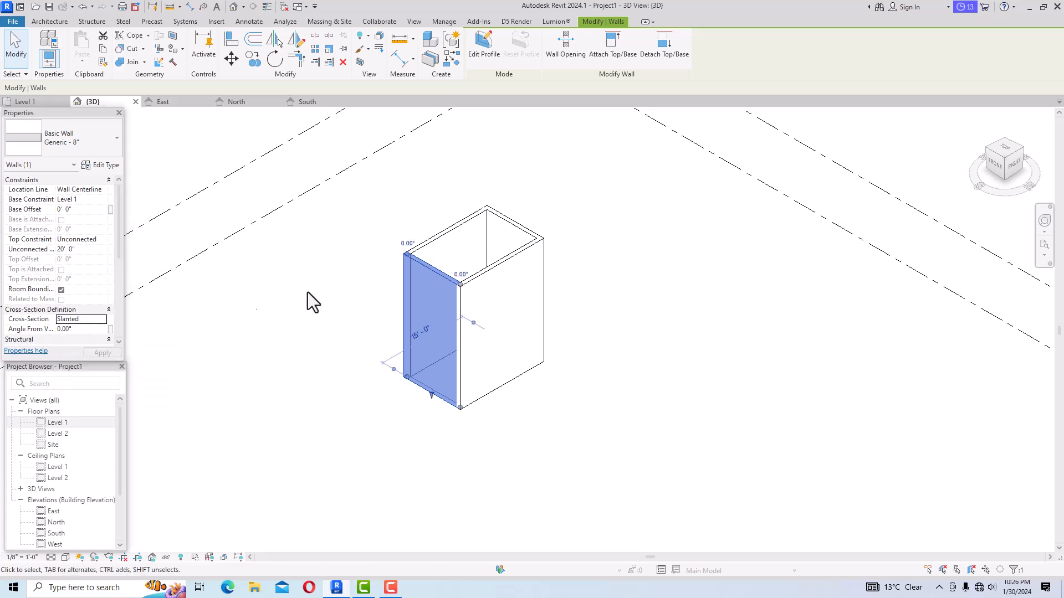
Set the slanted front wall's angle from vertical to 30° and apply it.
left_click(79, 329)
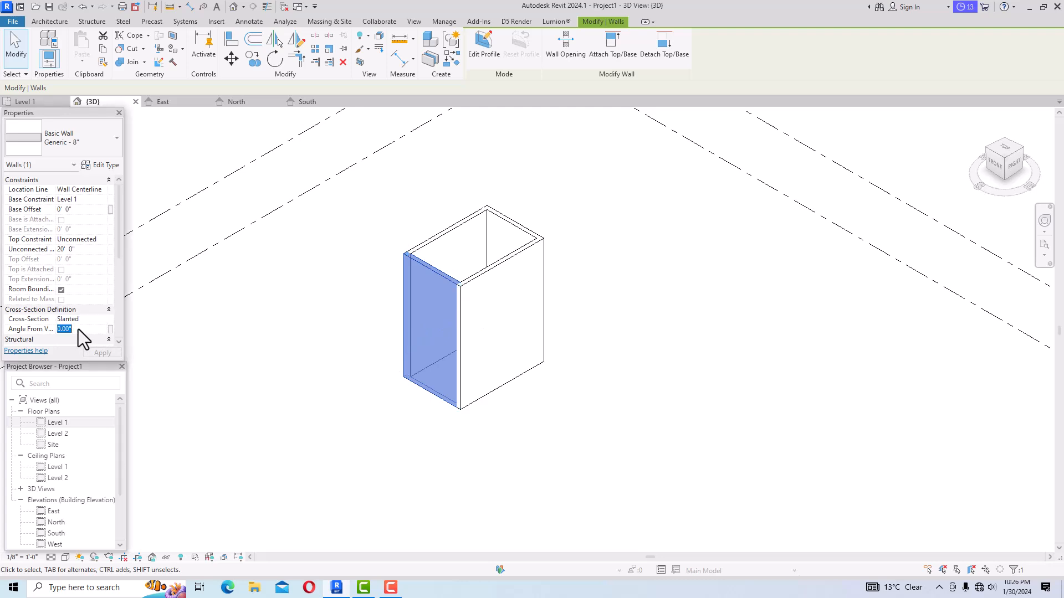
type("30")
left_click(91, 353)
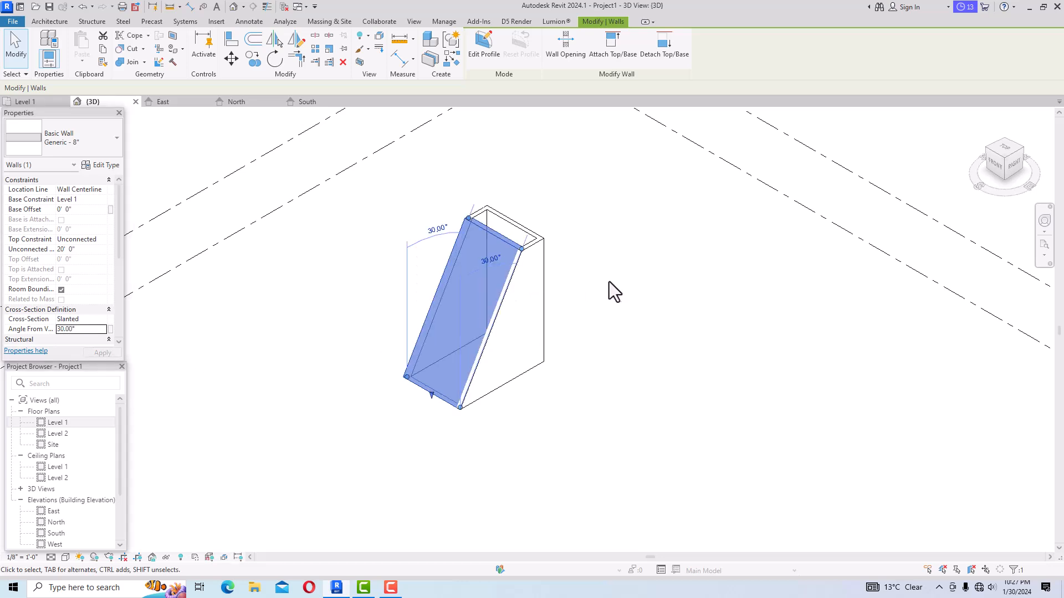
Set the slanted front wall's angle from vertical to -30°, apply it and view the slope from a lower angle.
left_click(79, 329)
type("-30")
left_click(109, 352)
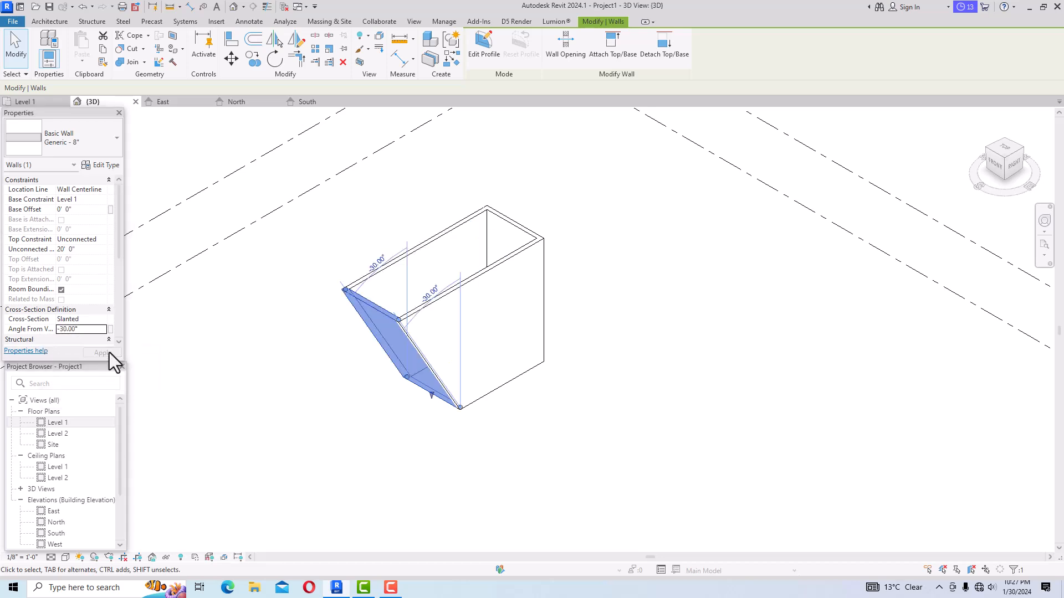
left_click(377, 427)
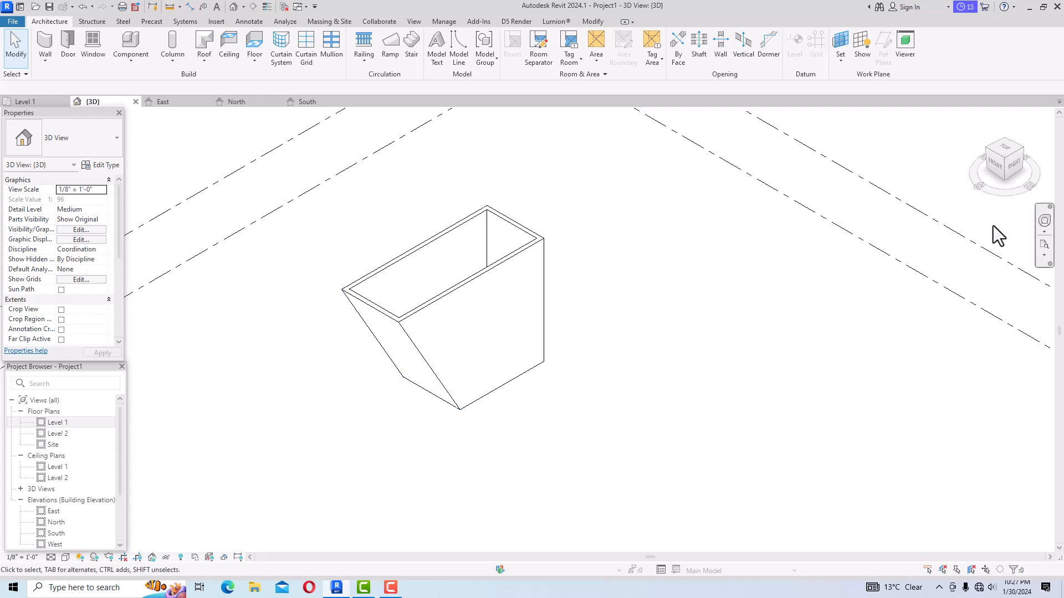
mouse_move(1001, 166)
left_mouse_down()
mouse_move(1015, 155)
mouse_move(1003, 144)
left_mouse_up()
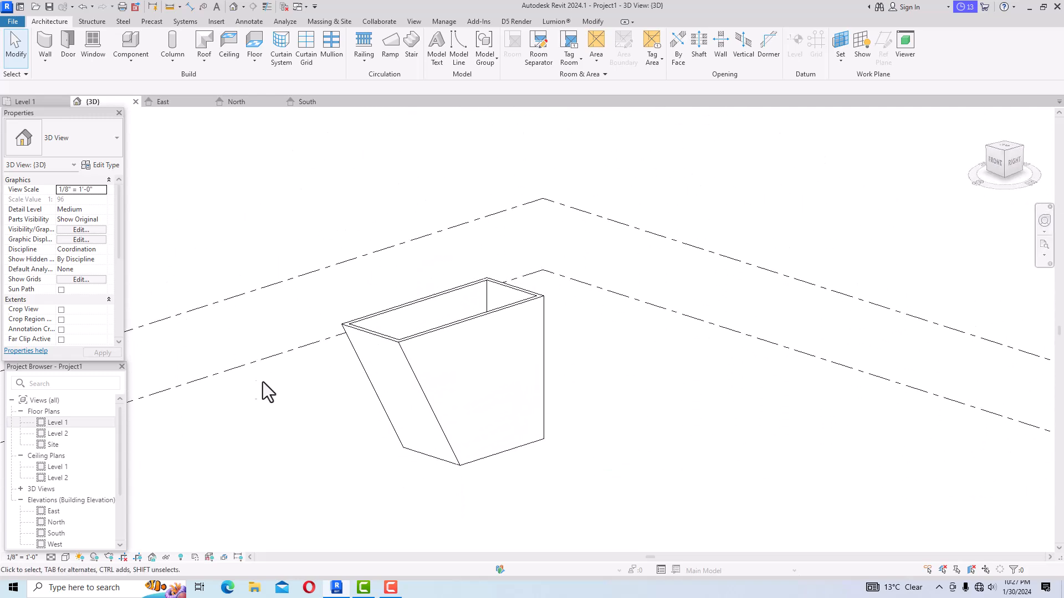
Try to change the slanted front wall's cross-section to Tapered.
left_click(388, 342)
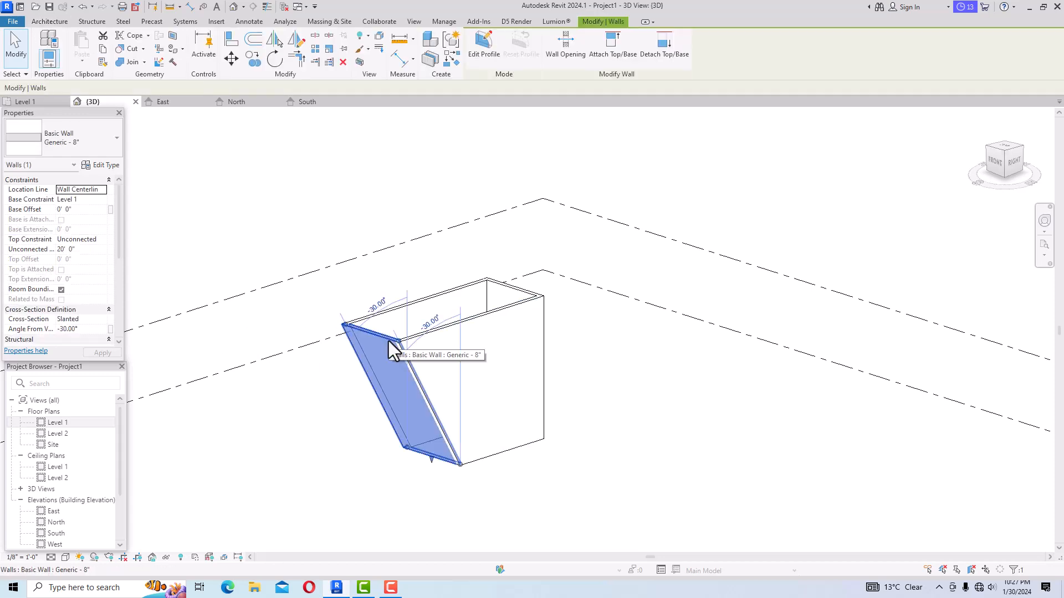
left_click(87, 247)
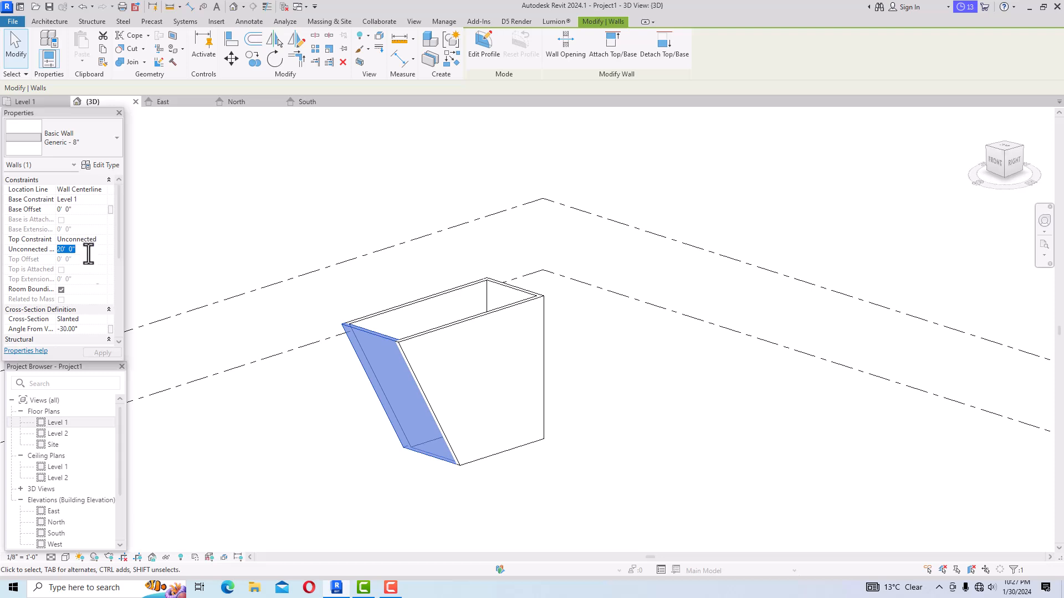
left_click(85, 318)
left_click(100, 319)
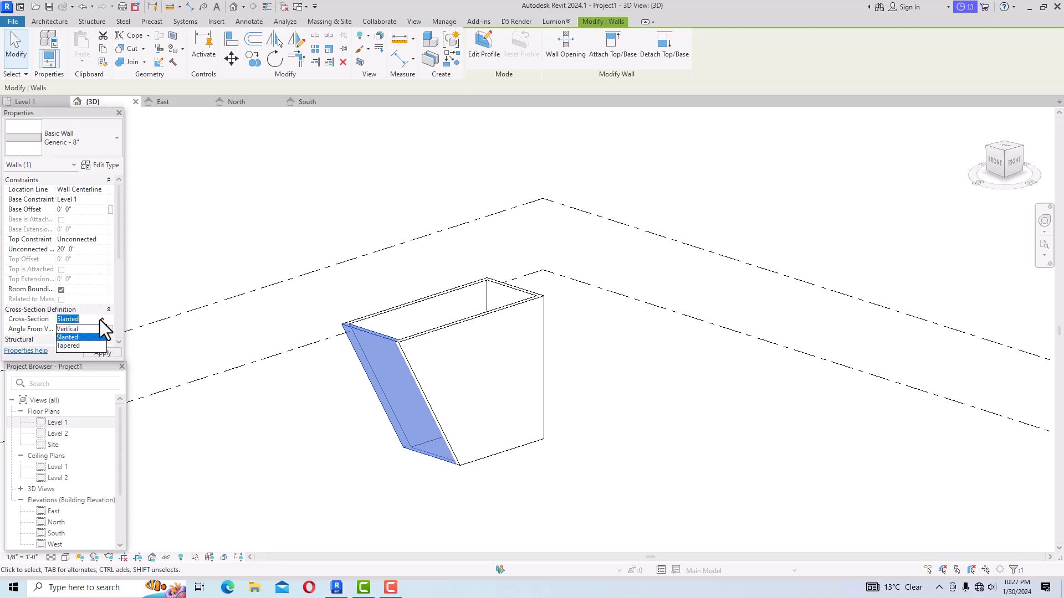
left_click(66, 344)
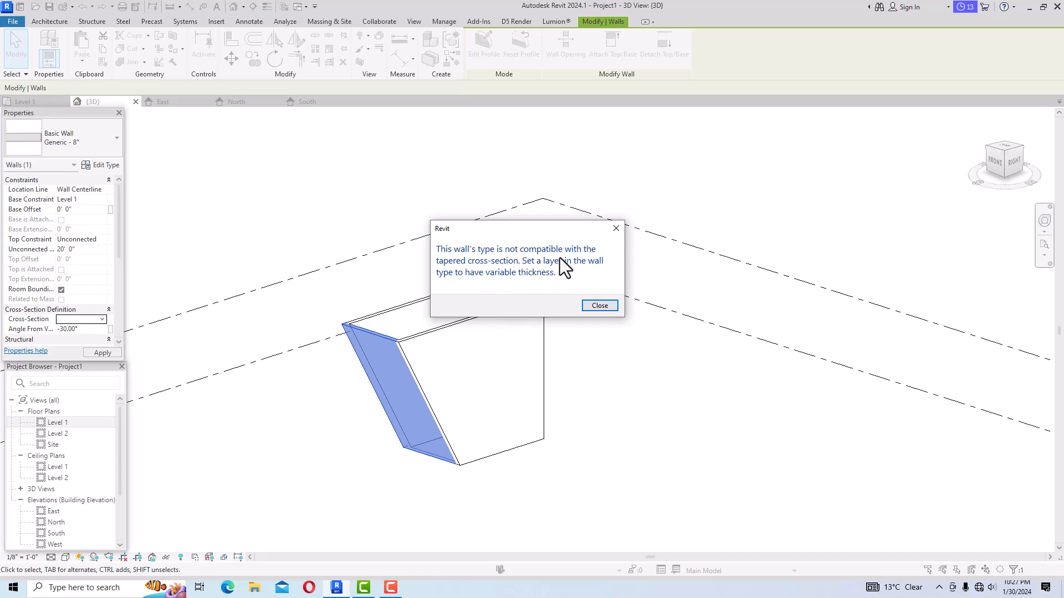
left_click(600, 308)
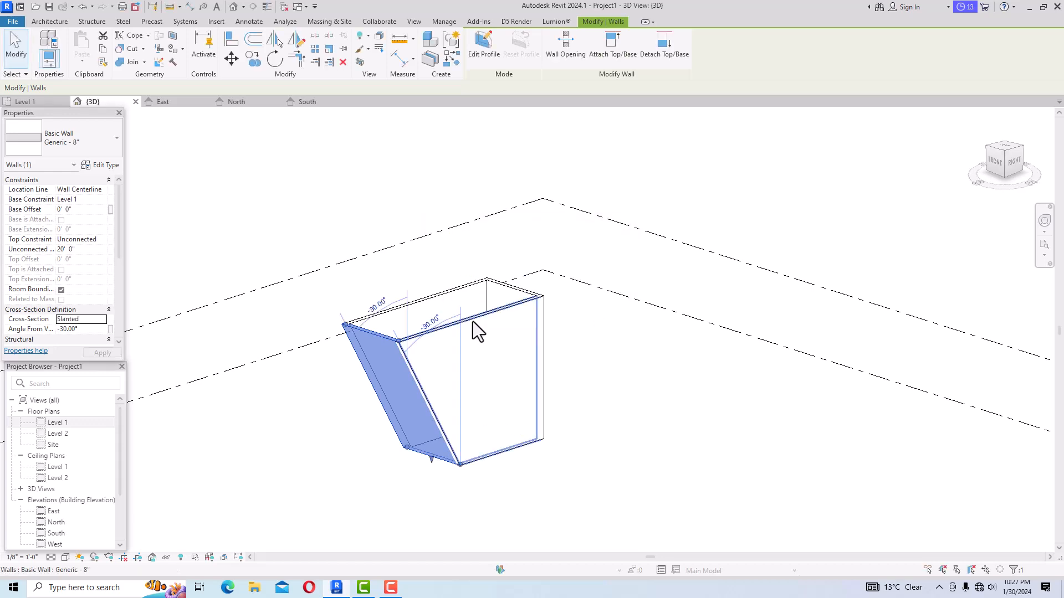
Review the Function options in the right long wall's Generic - 8" type and make its Structure [1] layer variable in thickness.
left_click(477, 315)
left_click(83, 319)
left_click(102, 319)
left_click(112, 166)
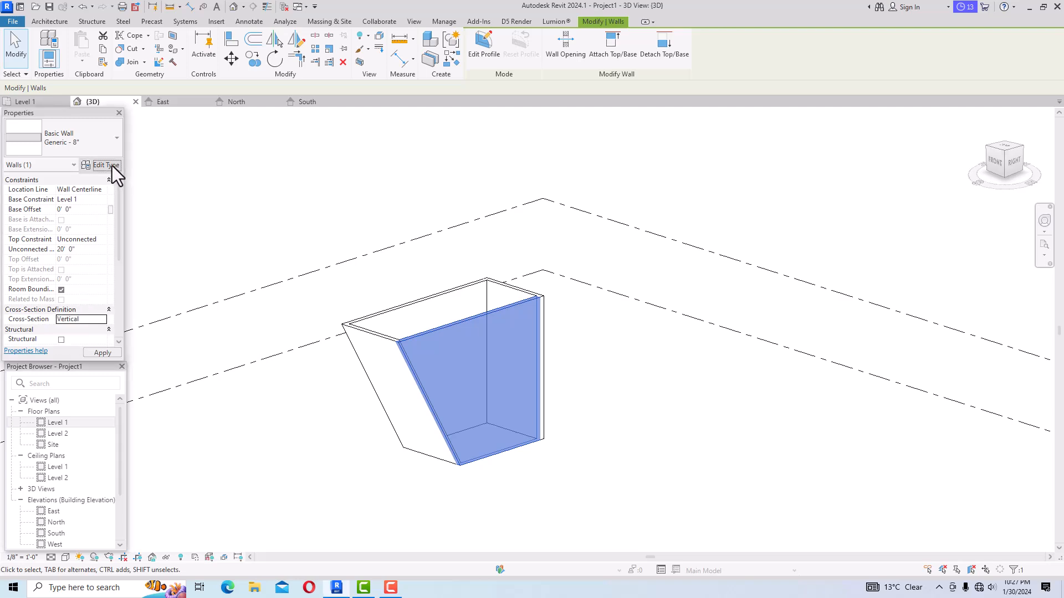
left_click(112, 166)
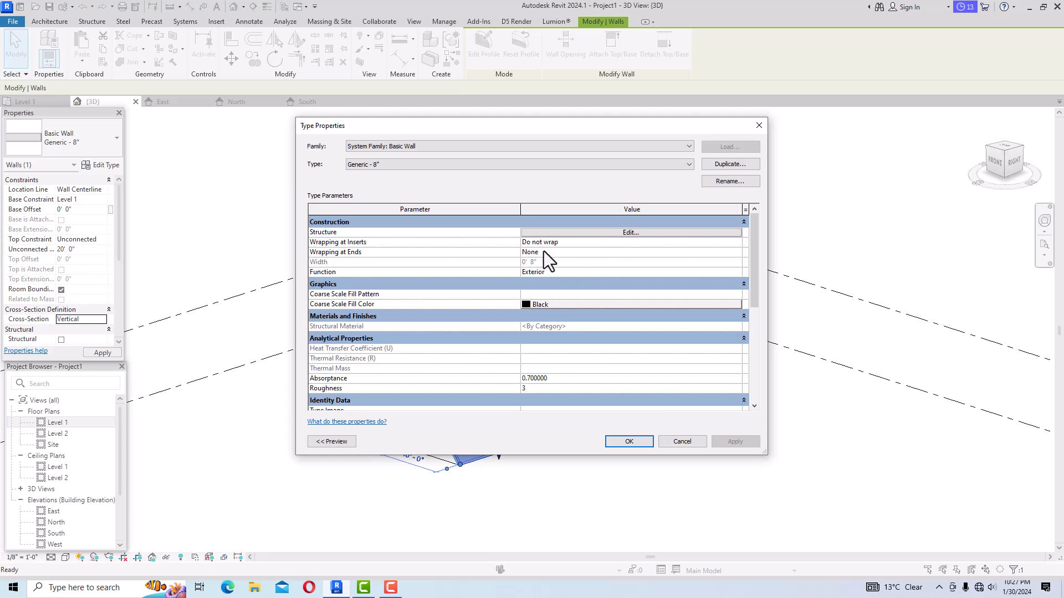
left_click(553, 274)
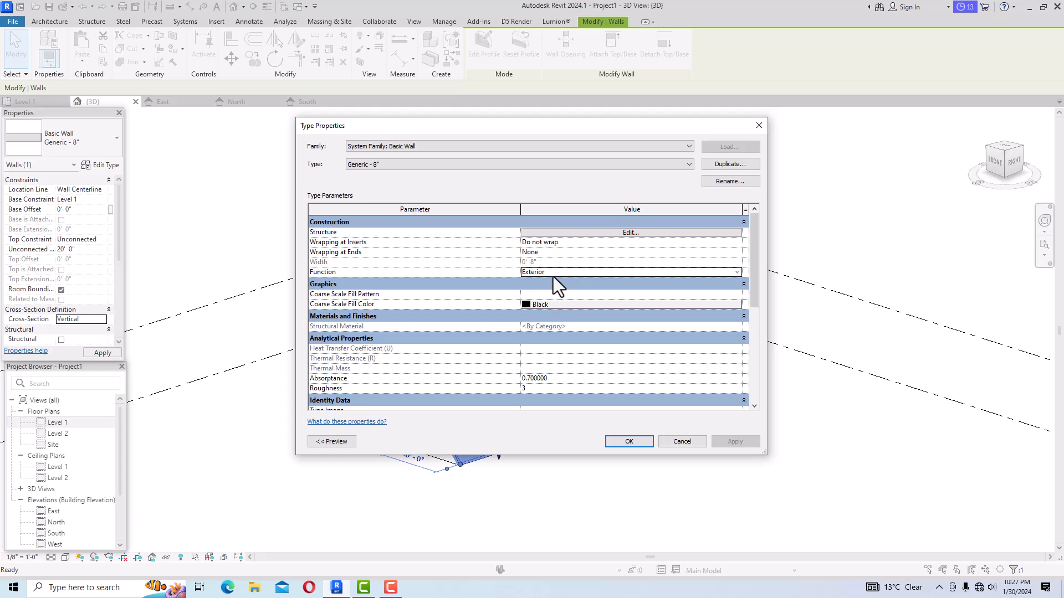
left_click(736, 273)
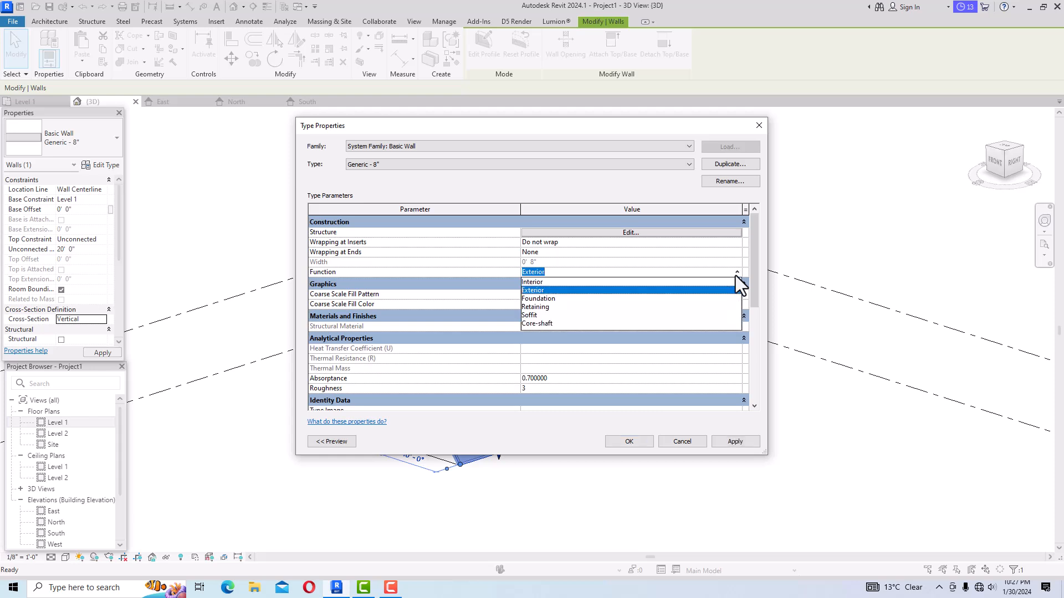
left_click(736, 275)
left_click(640, 232)
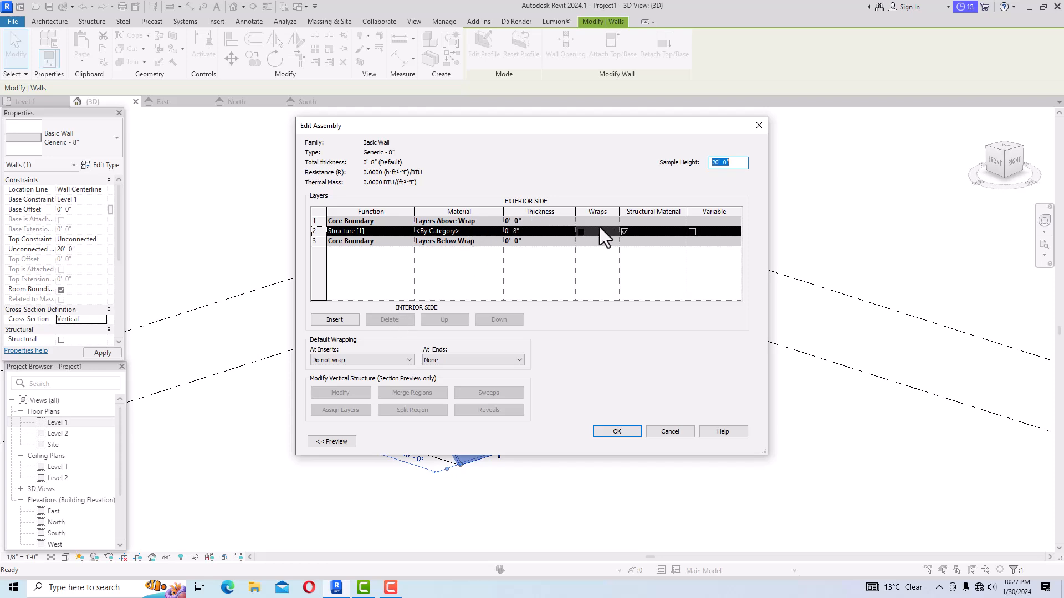
left_click(692, 232)
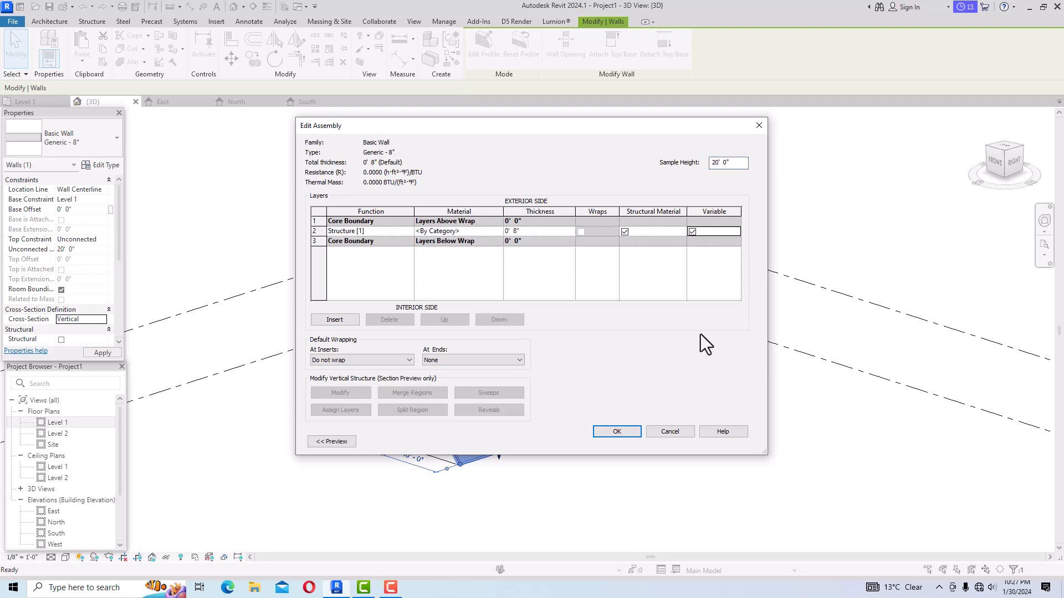
left_click(618, 431)
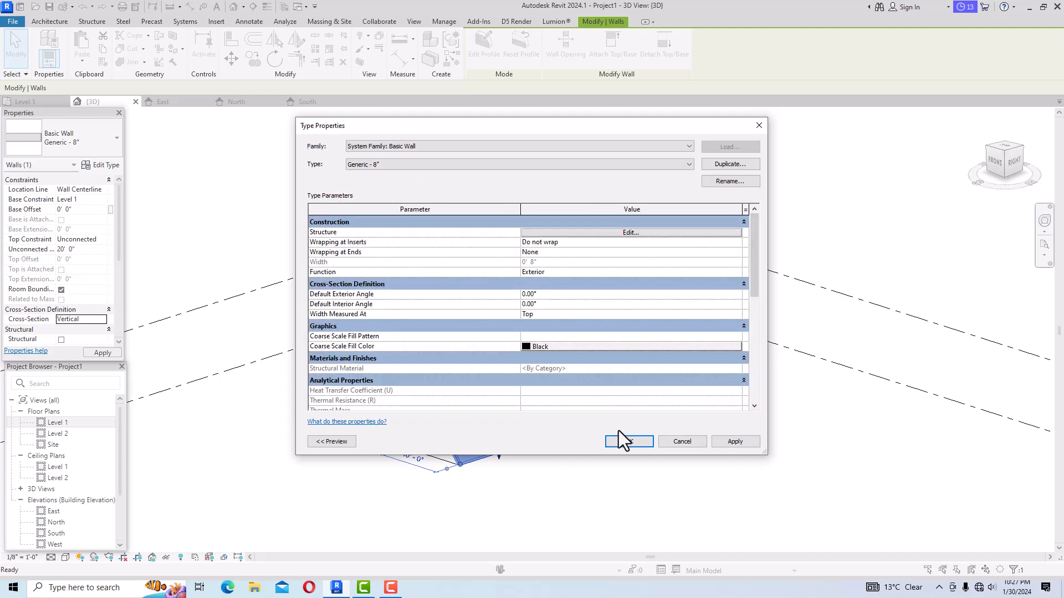
left_click(643, 443)
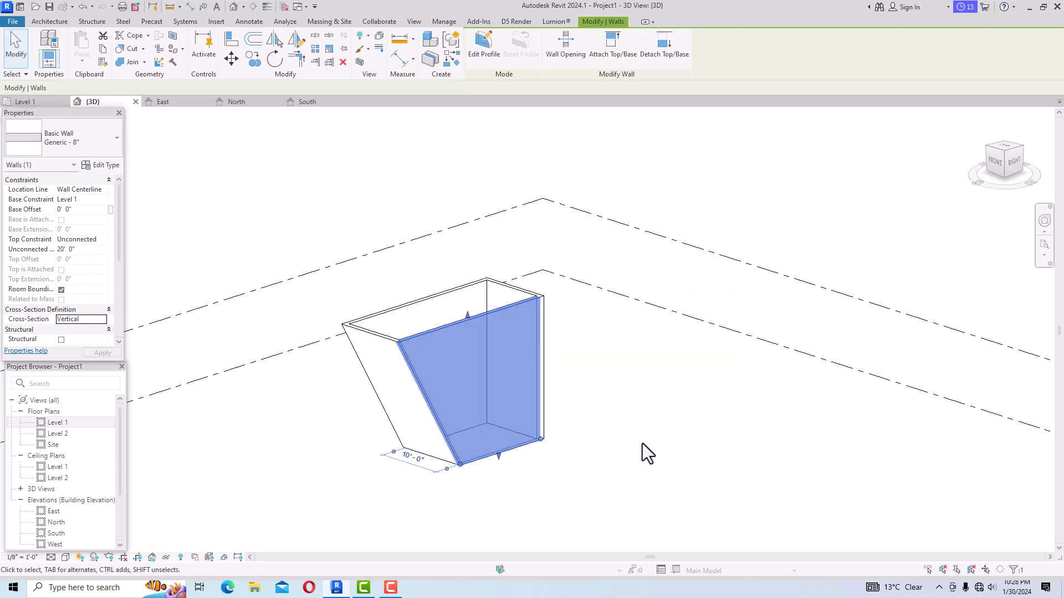
Change the right long wall's cross-section to Tapered, apply it and clear the selection.
left_click(91, 318)
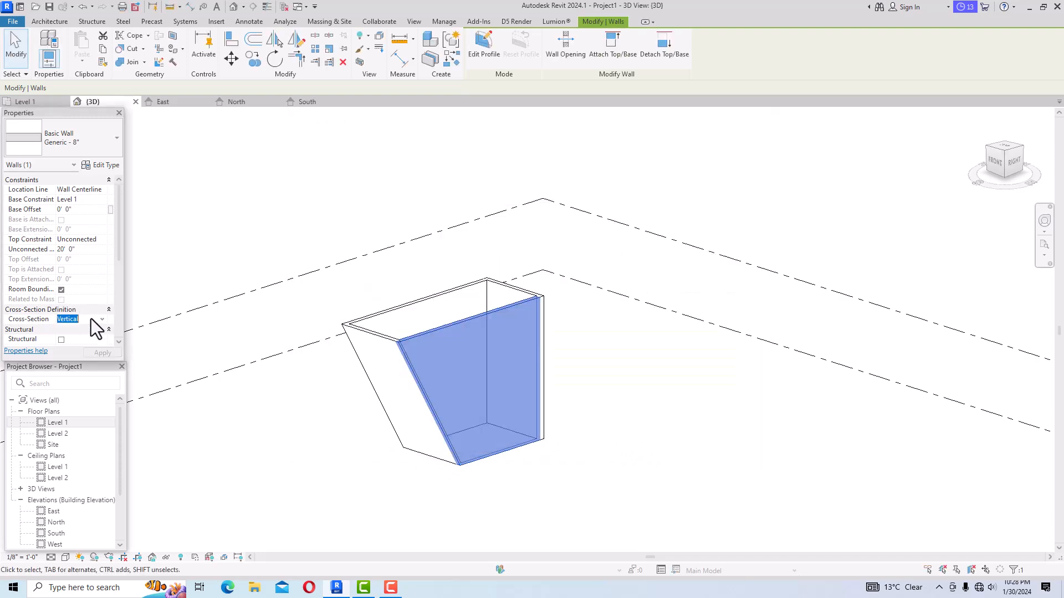
left_click(101, 319)
left_click(69, 345)
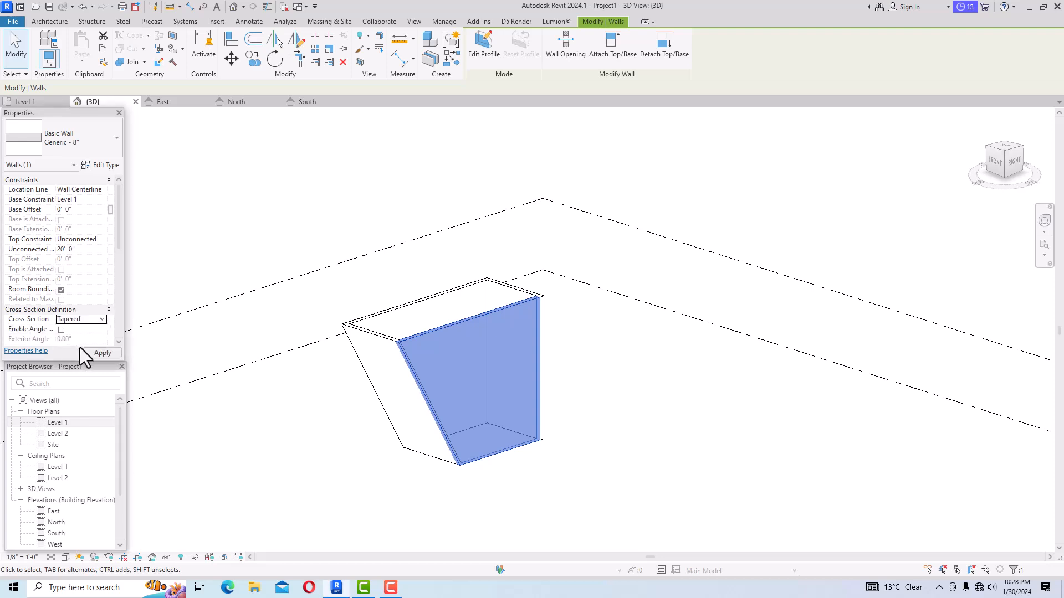
left_click(93, 353)
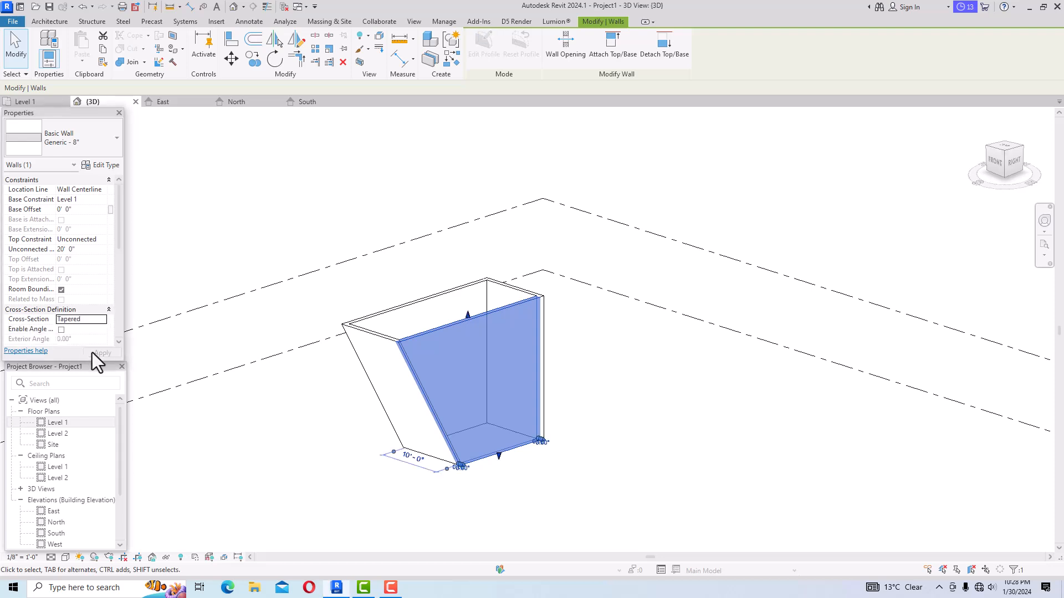
left_click(278, 381)
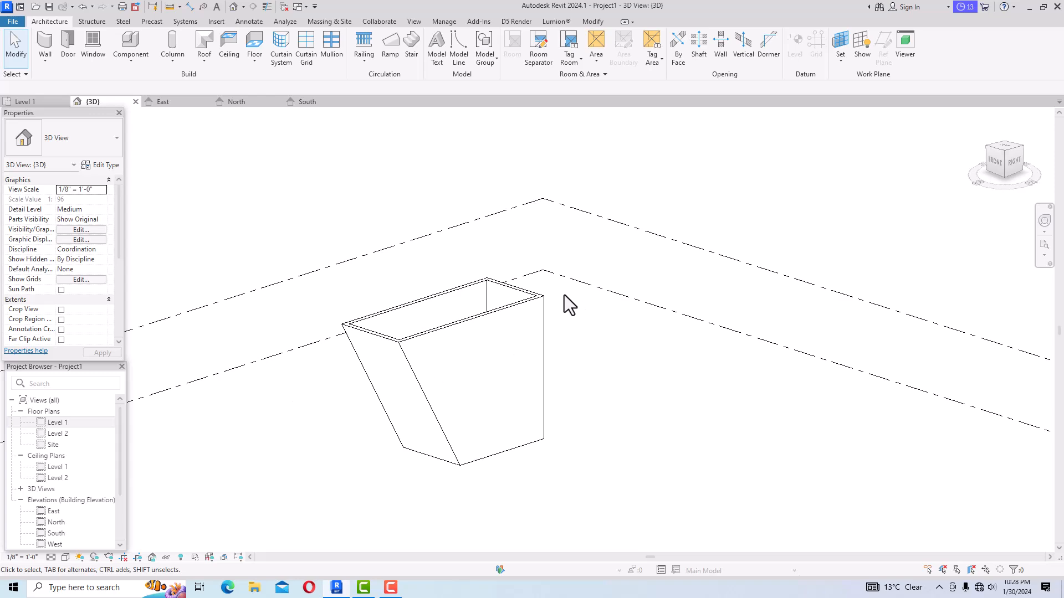
Enable the angle override on the tapered right long wall, set its exterior angle to 10° and apply it.
scroll(559, 294, "up", 5)
left_click(431, 329)
scroll(573, 235, "down", 2)
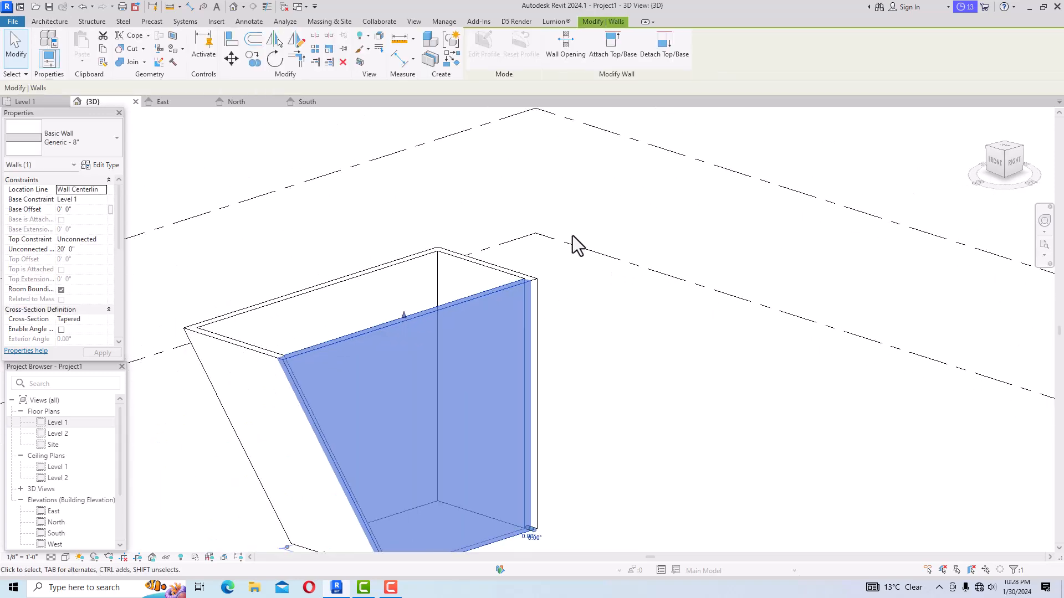
scroll(573, 235, "down", 1)
mouse_move(1015, 164)
left_mouse_down()
mouse_move(22, 166)
mouse_move(167, 167)
mouse_move(109, 151)
mouse_move(21, 175)
mouse_move(29, 208)
left_mouse_up()
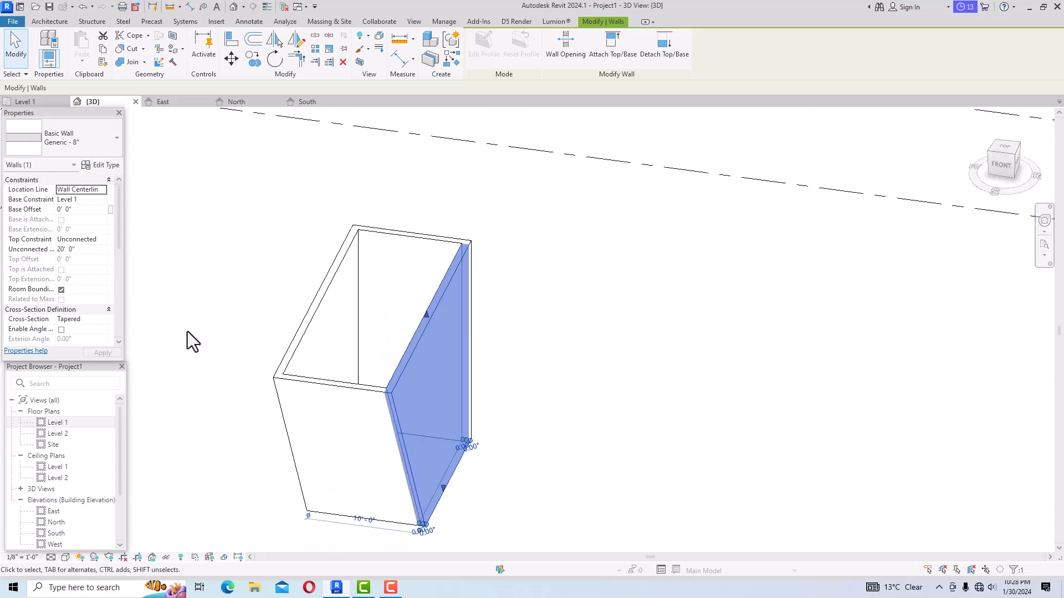
scroll(57, 316, "down", 1)
left_click(61, 310)
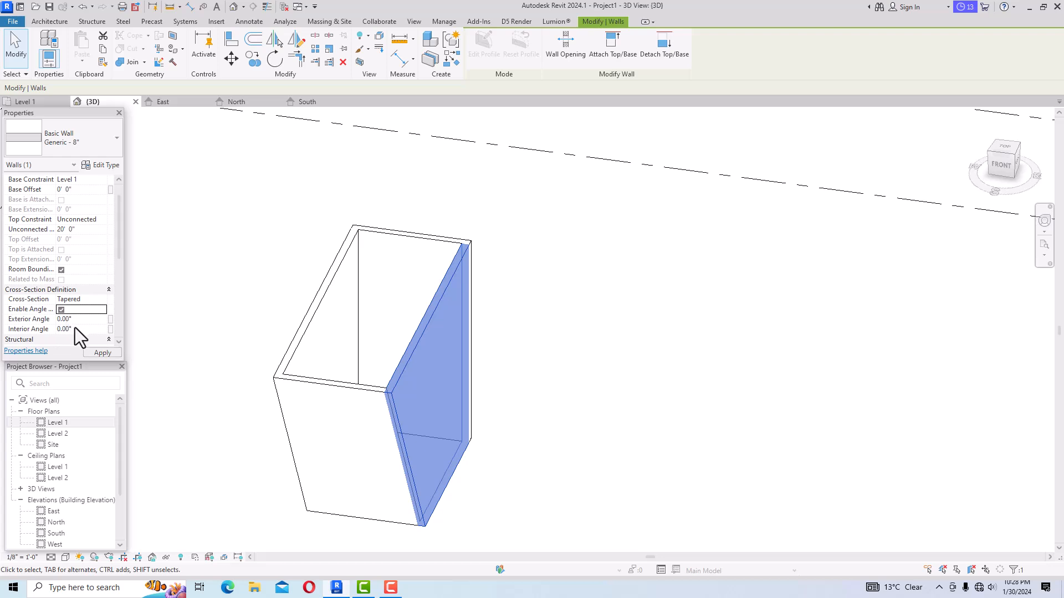
left_click(72, 320)
type("1")
left_click(99, 351)
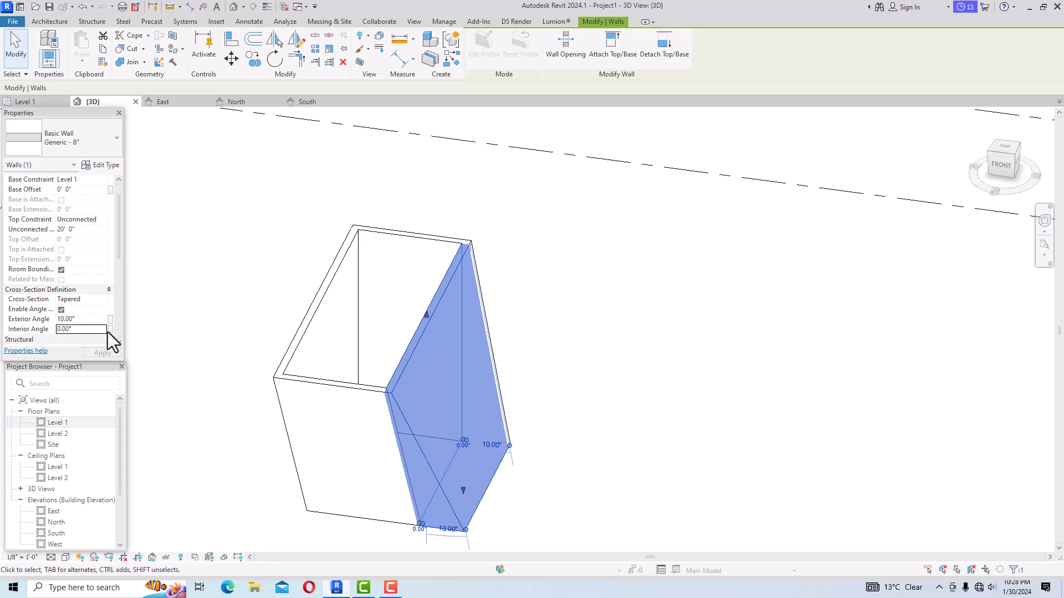
Set the tapered wall's interior angle to 5°, apply it and view the taper from the room's right side.
left_click(82, 329)
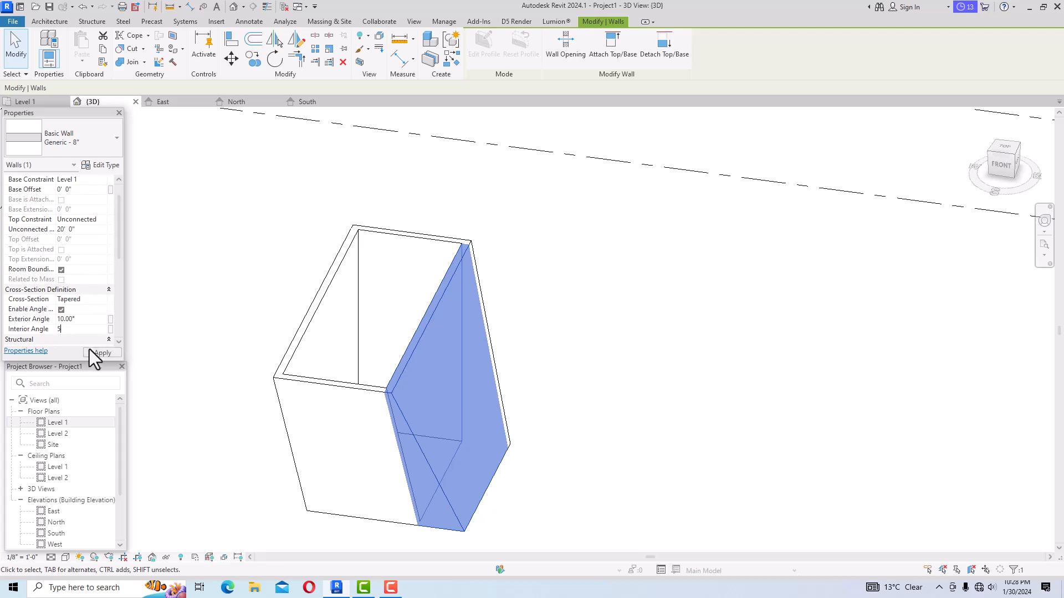
left_click(96, 353)
scroll(499, 292, "down", 1)
scroll(498, 292, "down", 1)
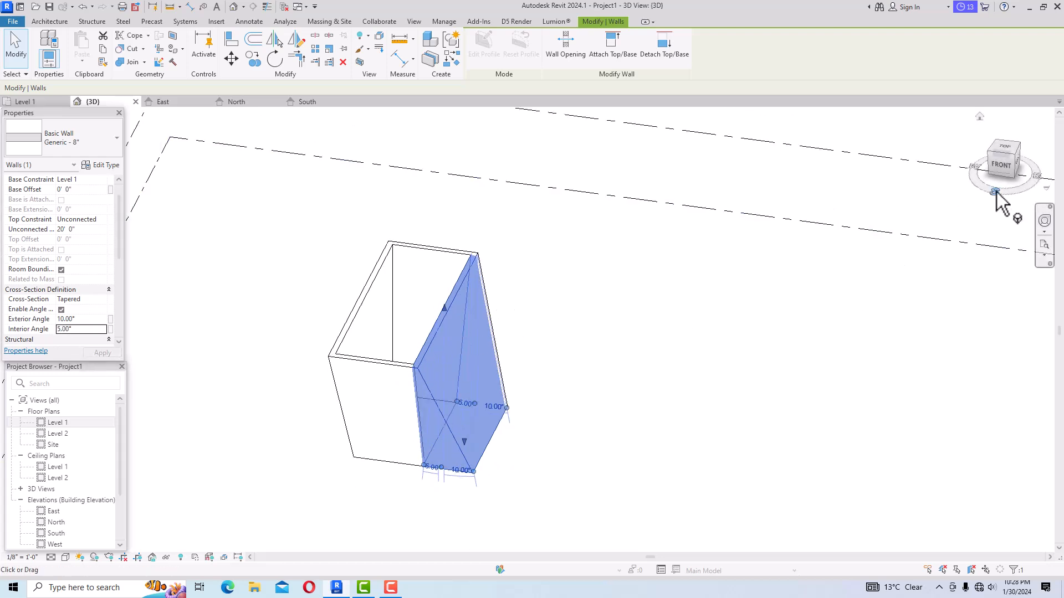
left_click_drag(1003, 164, 683, 160)
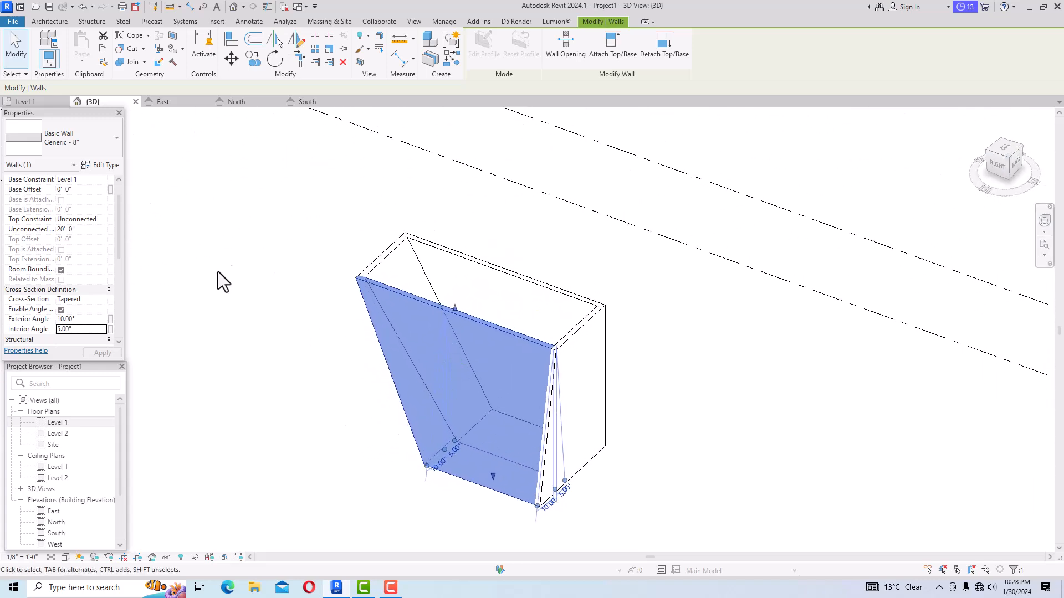
Set the right long wall's cross-section back to Vertical, apply it and check the wall from the front-right corner.
left_click(84, 300)
left_click(101, 300)
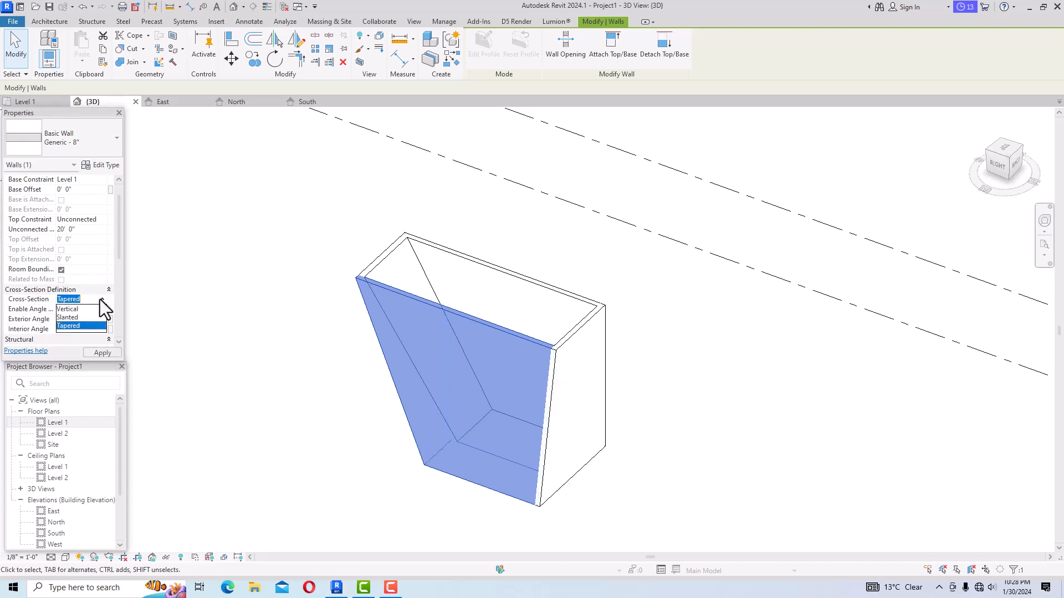
left_click(77, 310)
left_click(98, 355)
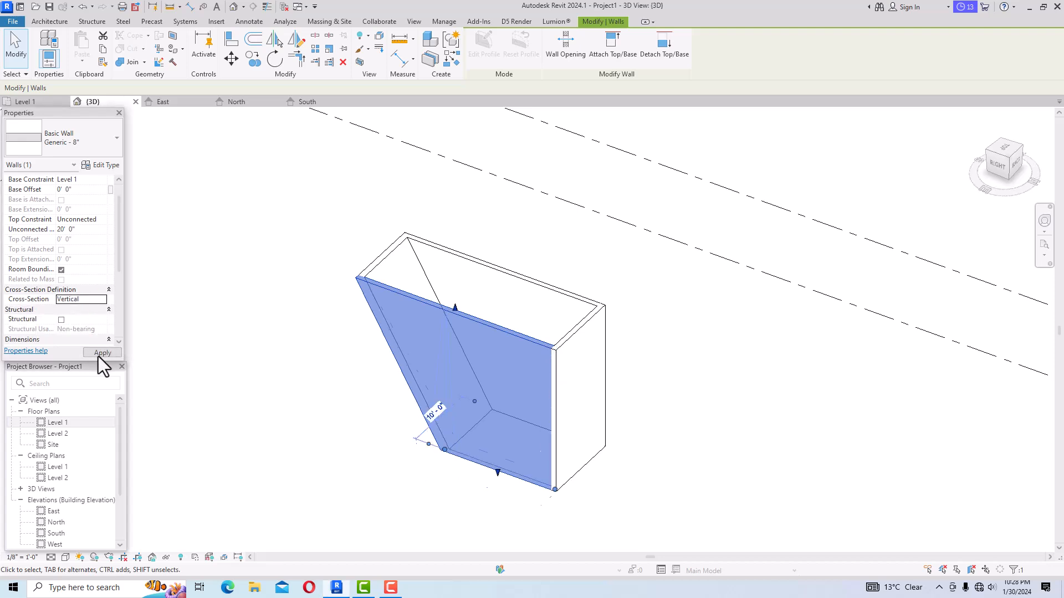
left_click(292, 357)
mouse_move(998, 168)
left_mouse_down()
mouse_move(1034, 160)
mouse_move(112, 145)
mouse_move(176, 141)
left_mouse_up()
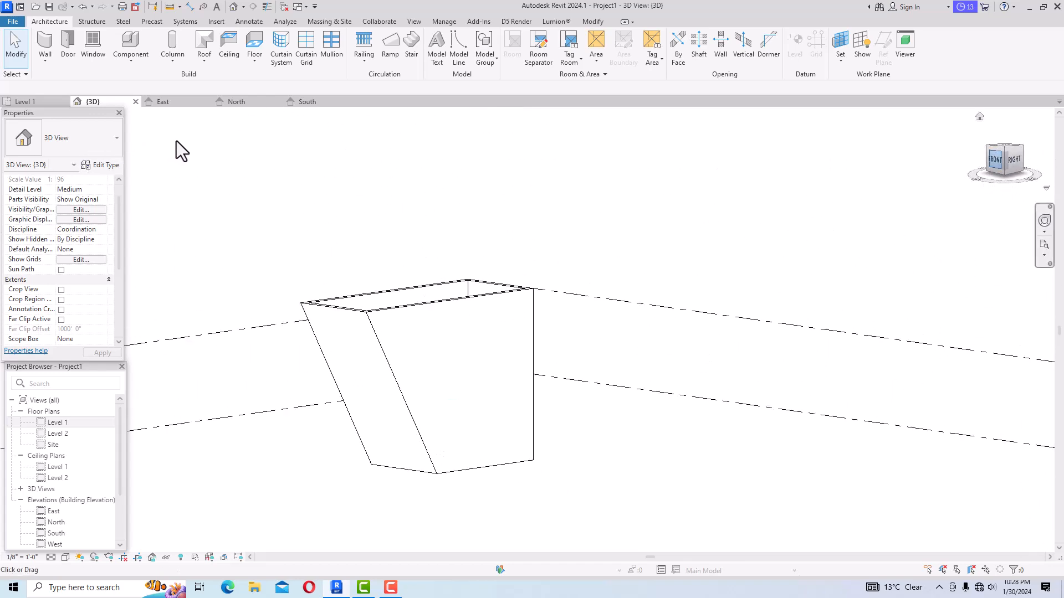
left_click(435, 305)
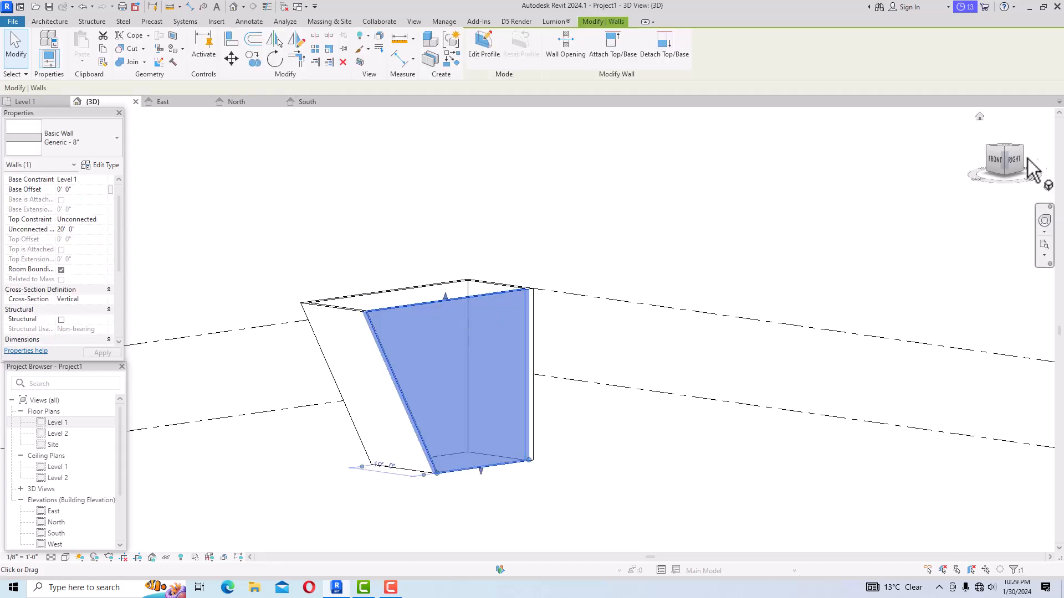
left_click_drag(1016, 162, 1022, 182)
key("Escape")
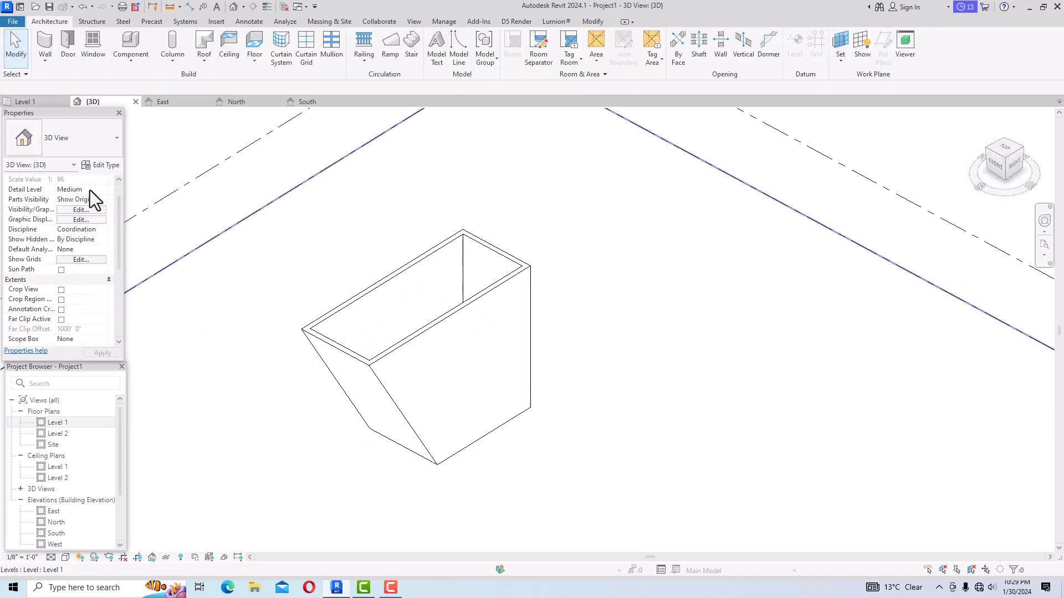
Start the Wall tool, switch the 3D view's visual style to Wireframe and exit wall placement.
left_click(46, 41)
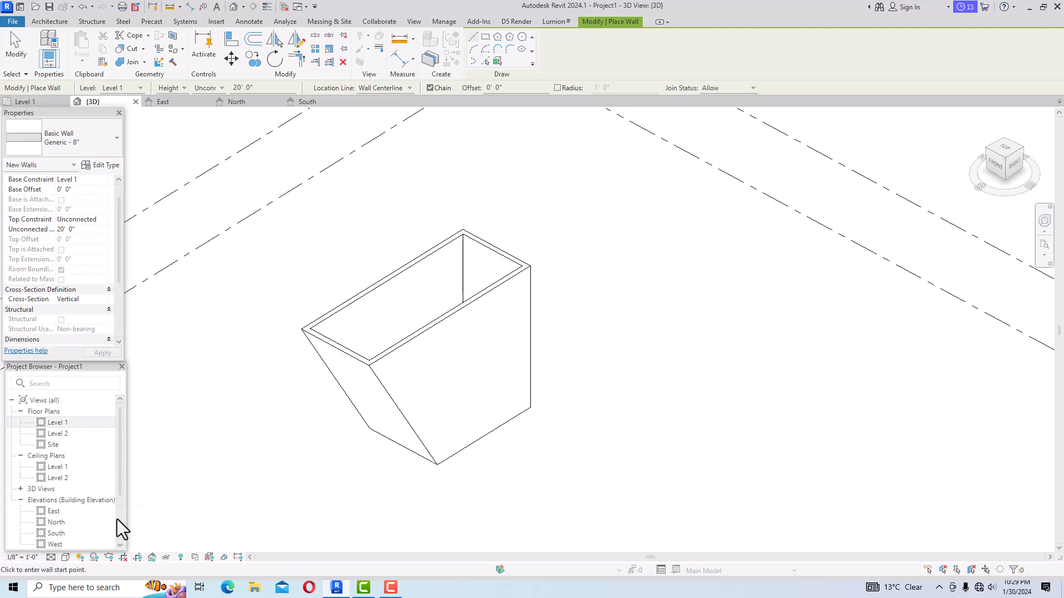
left_click(64, 556)
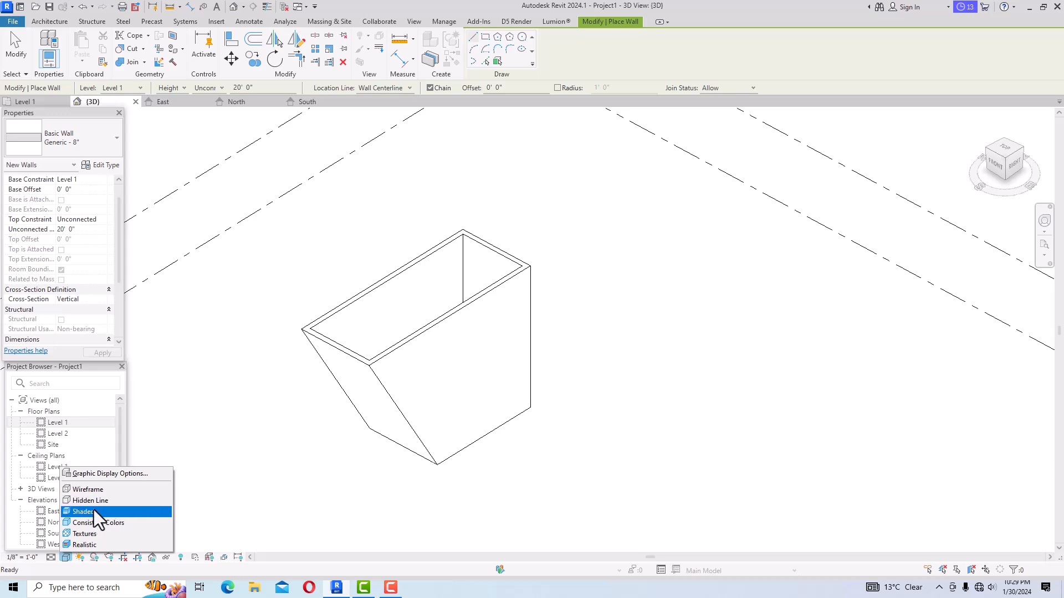
left_click(88, 492)
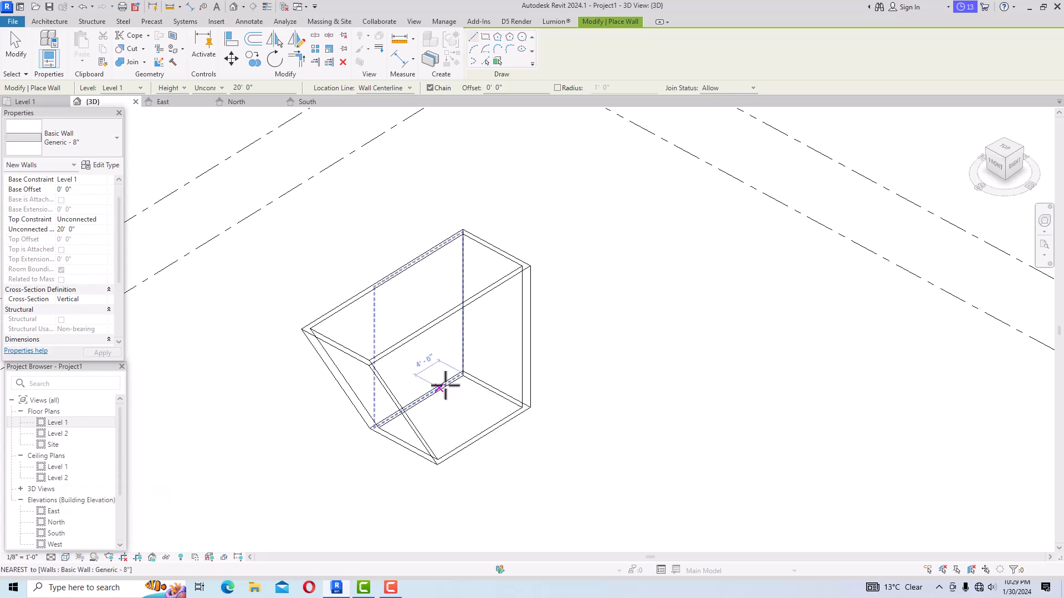
key("Escape")
key("Escape")
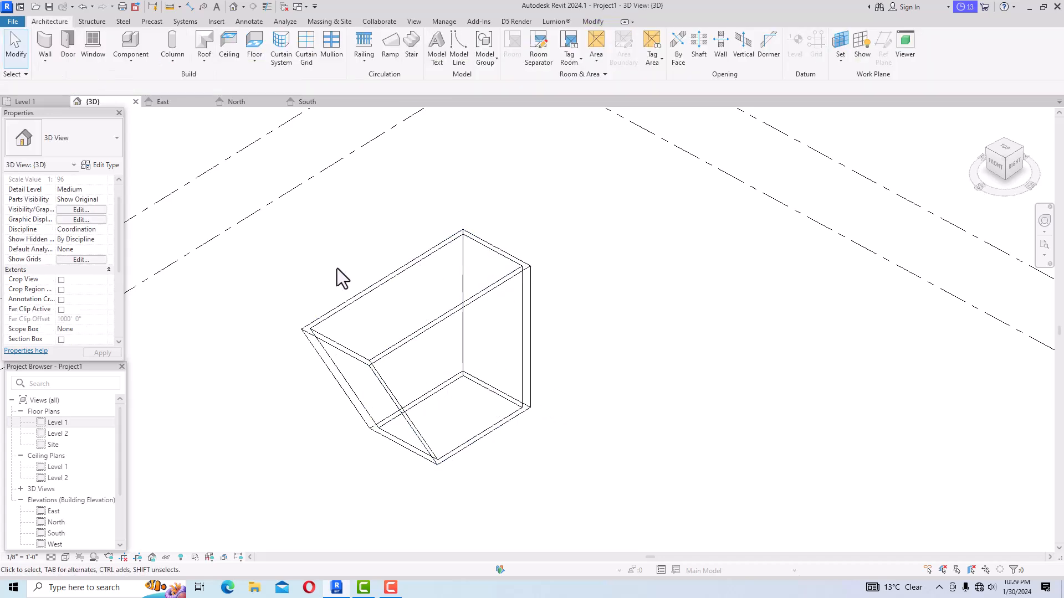
Preview the room in the 3D view with the Shaded, Consistent Colors and Textures visual styles.
left_click(65, 557)
left_click(79, 511)
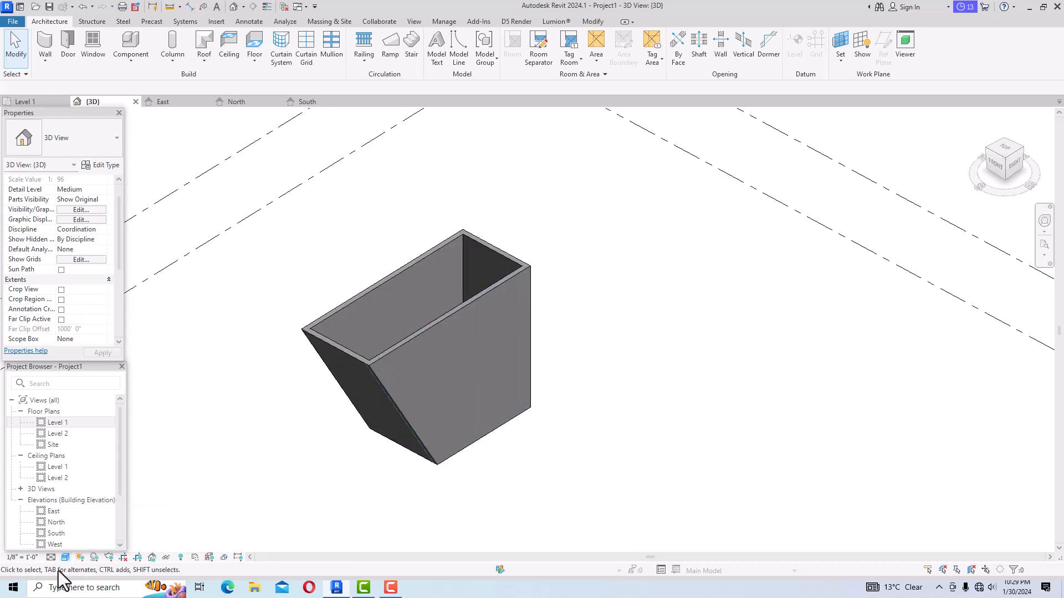
left_click(66, 558)
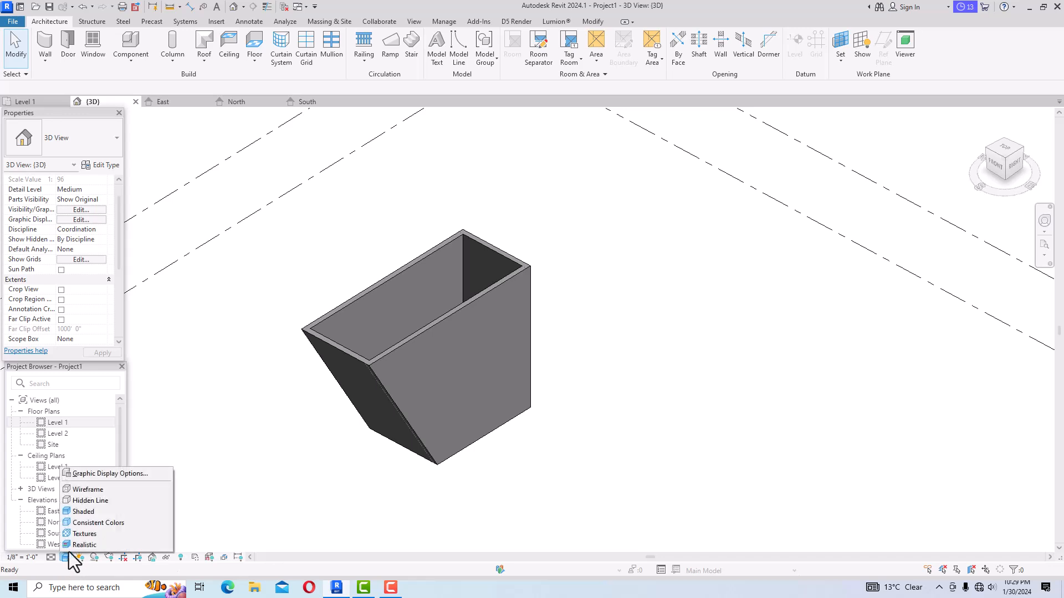
left_click(86, 524)
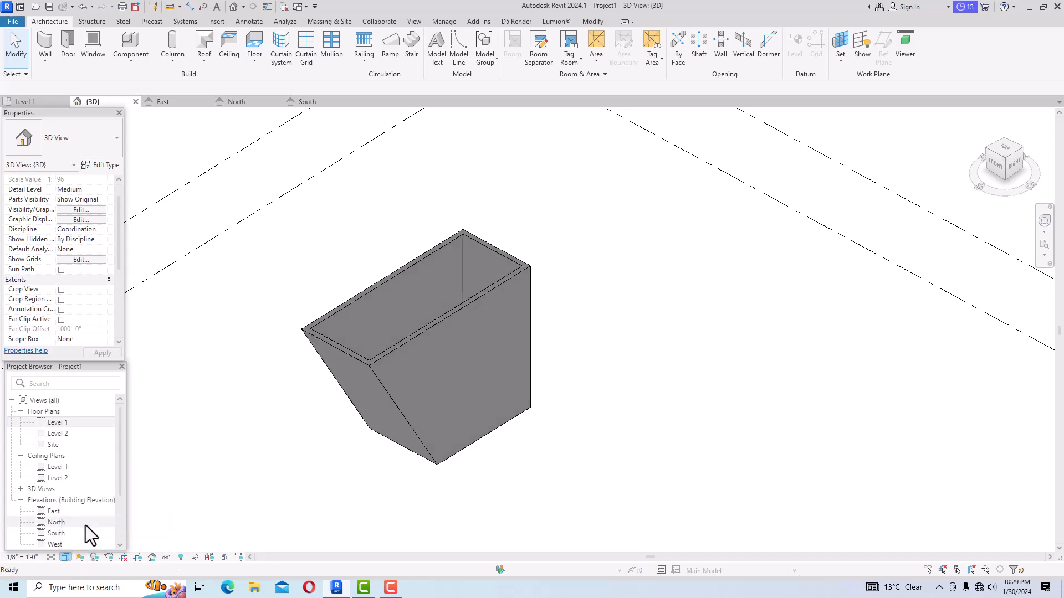
left_click(64, 558)
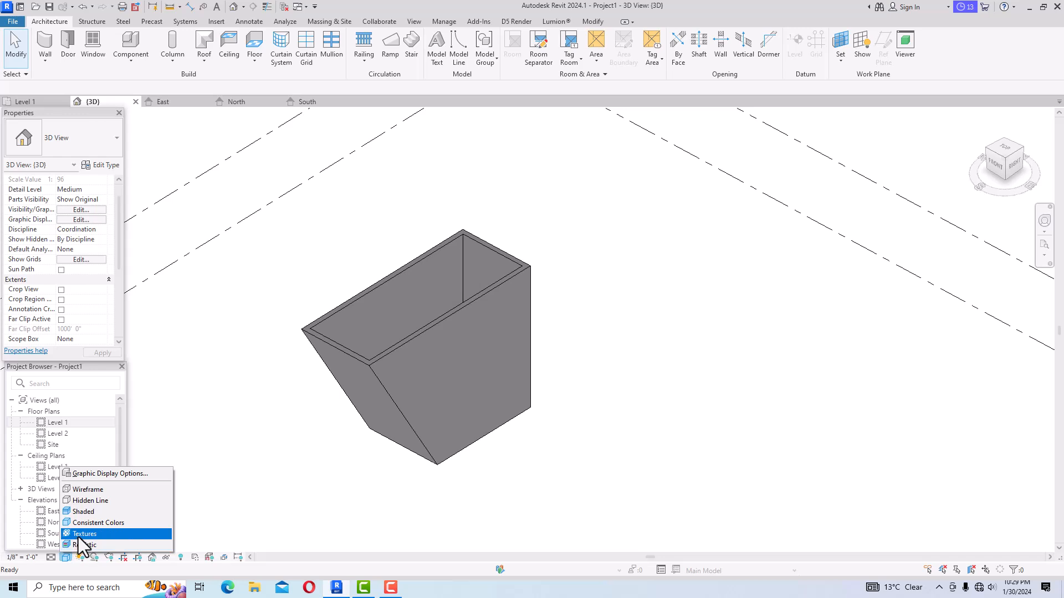
left_click(79, 536)
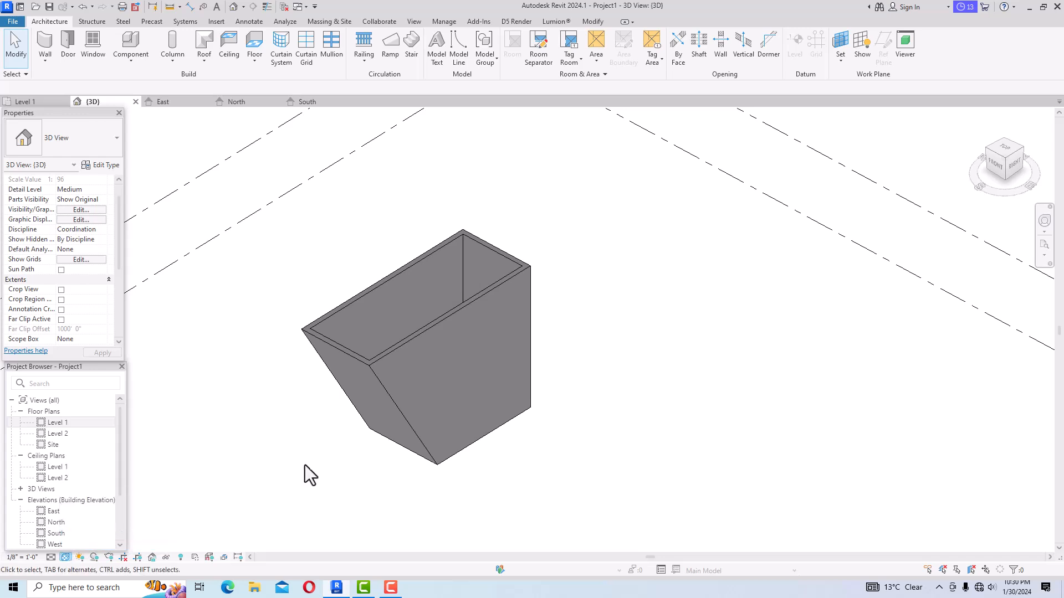
Set the 3D view's visual style to Realistic and inspect the room from a slightly rotated angle.
left_click(64, 557)
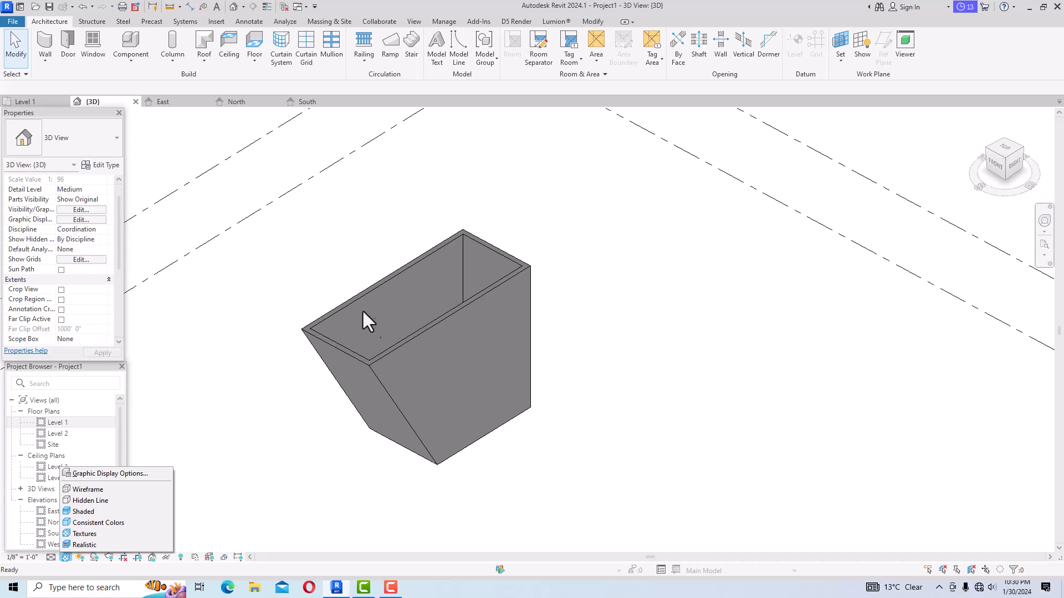
left_click(91, 544)
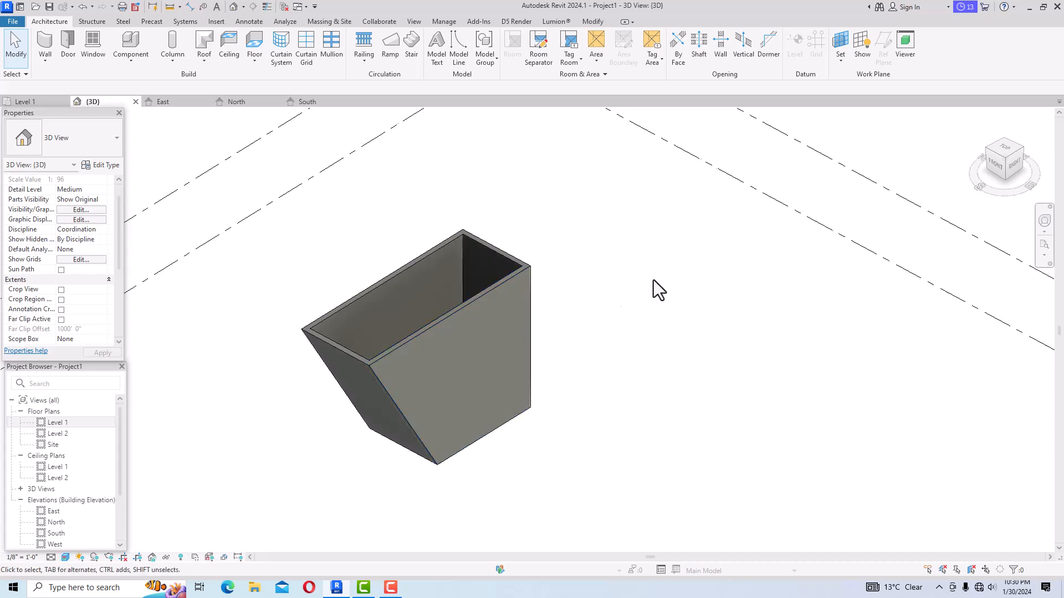
mouse_move(1017, 161)
left_mouse_down()
mouse_move(1035, 159)
mouse_move(23, 145)
mouse_move(155, 221)
mouse_move(417, 331)
left_mouse_up()
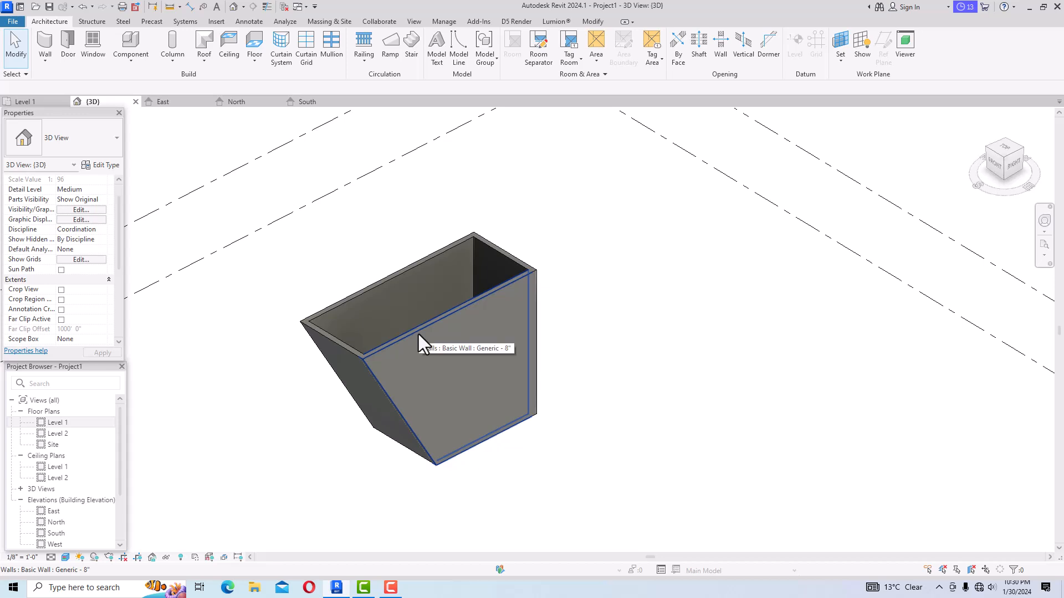
Duplicate the right long wall's Generic - 8" type under the name 9"wall.
left_click(466, 305)
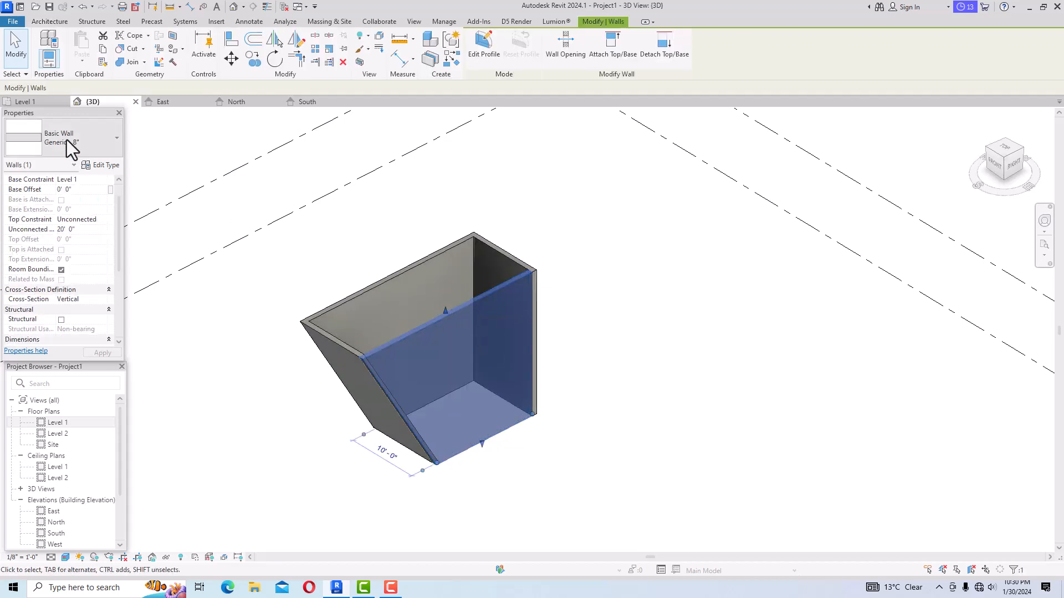
left_click(102, 165)
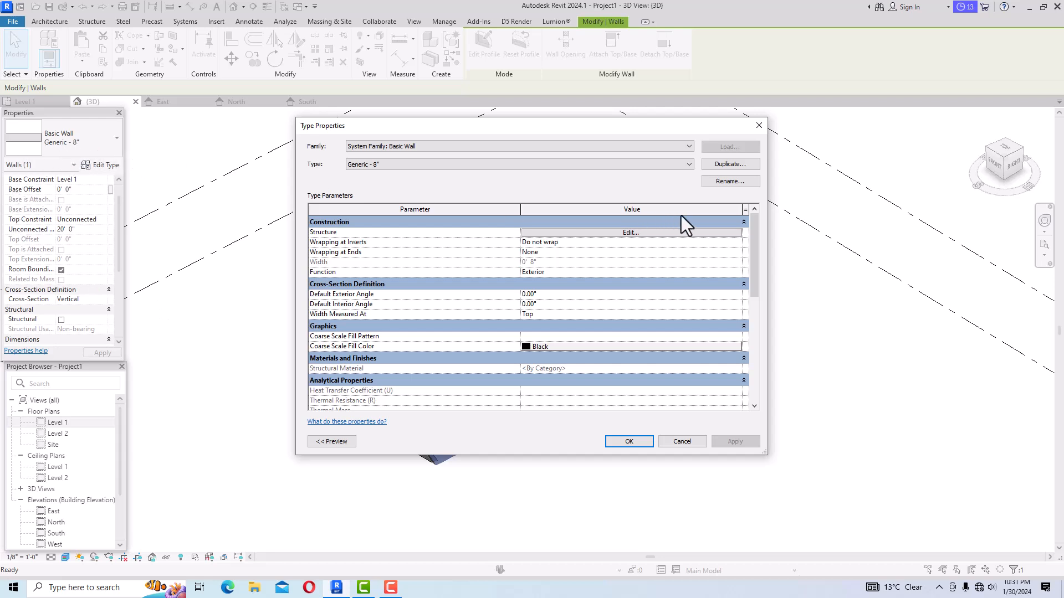
left_click(725, 167)
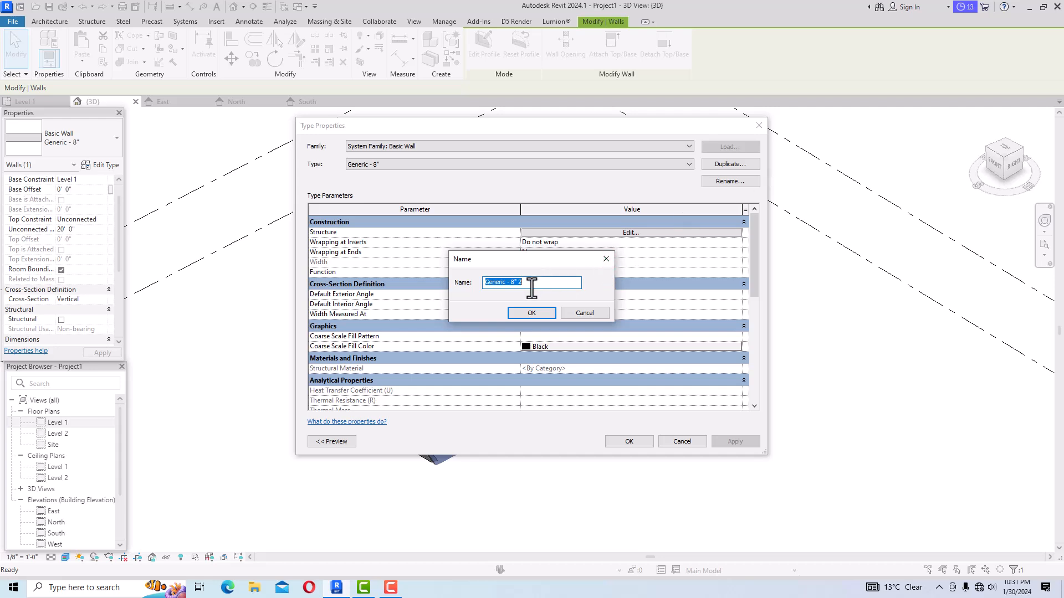
type("(")
key("ctrl+z")
type("9\"wall")
left_click(532, 313)
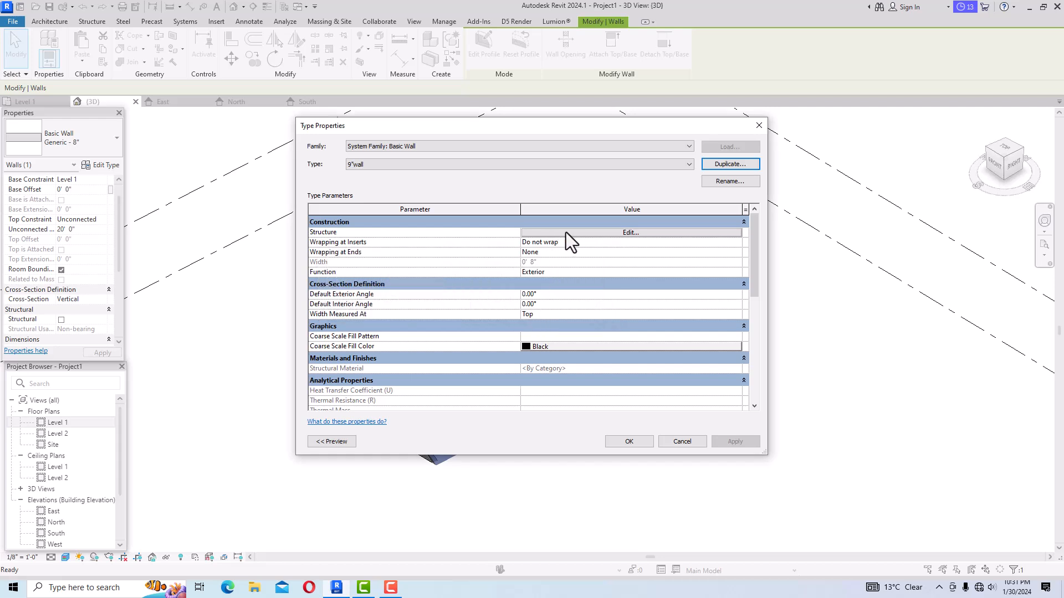
Create a new material named "wall material" for the structure layer of the 9"wall type.
left_click(610, 233)
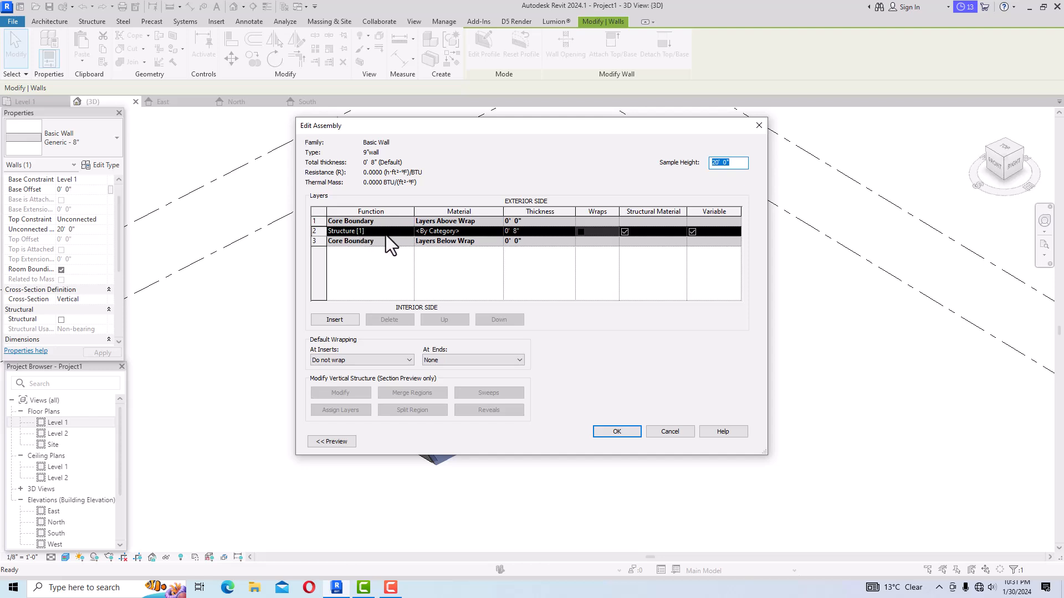
left_click(492, 232)
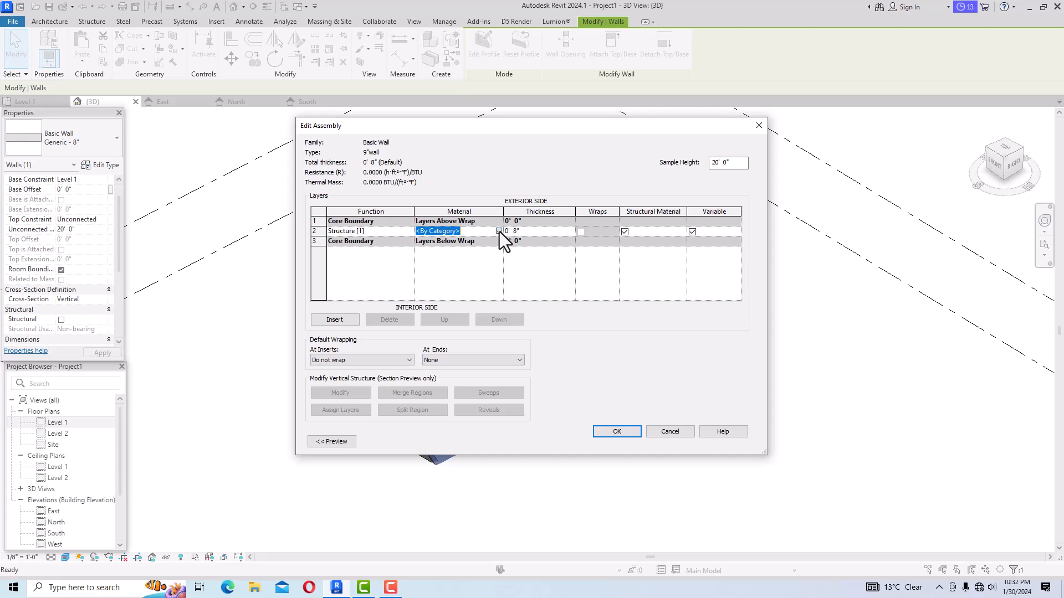
left_click(500, 231)
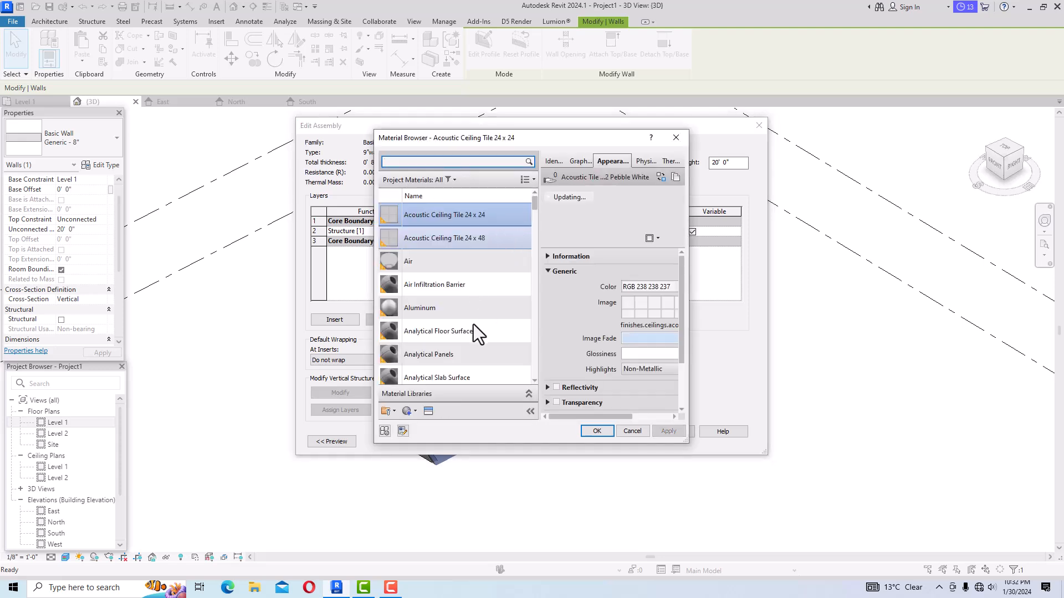
left_click(415, 412)
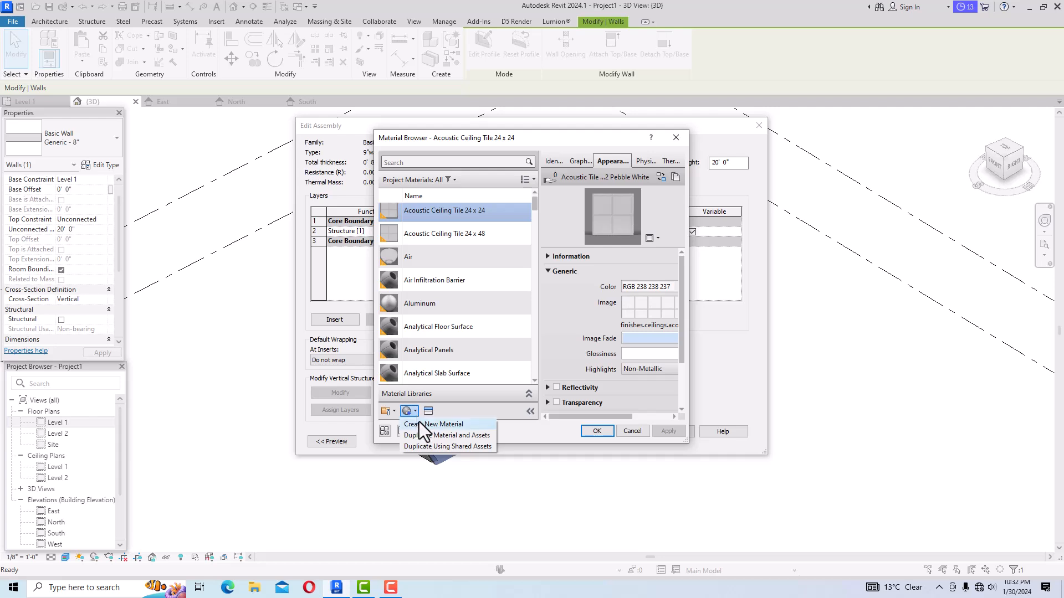
left_click(421, 424)
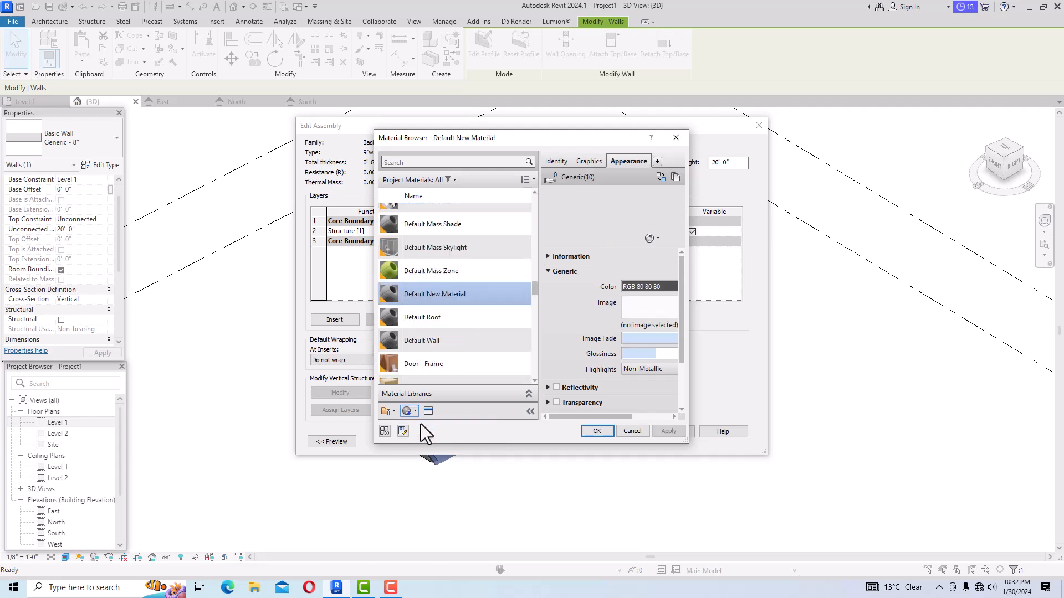
right_click(425, 280)
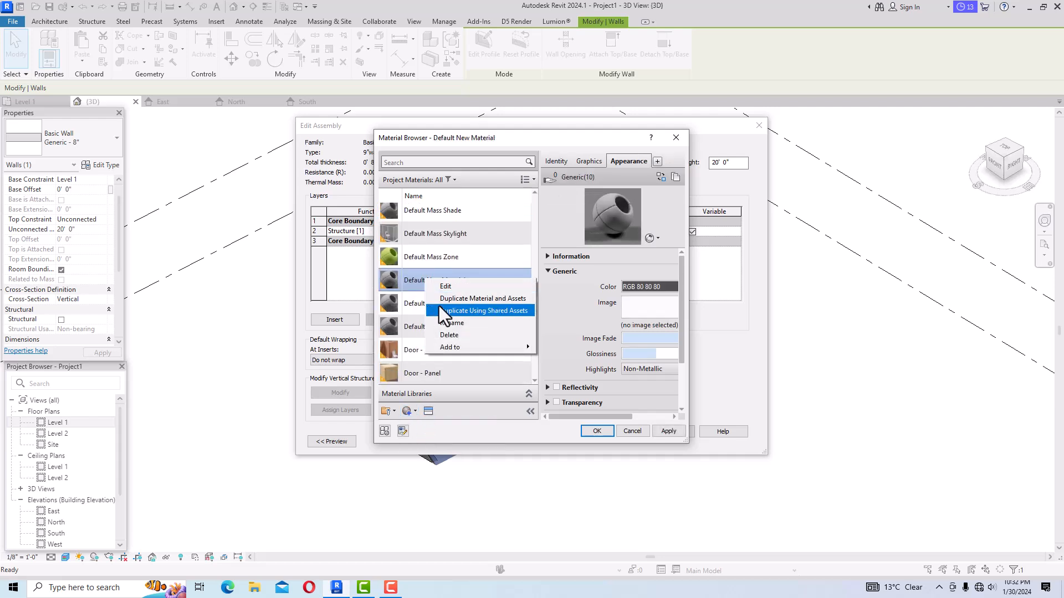
left_click(444, 327)
type("wal")
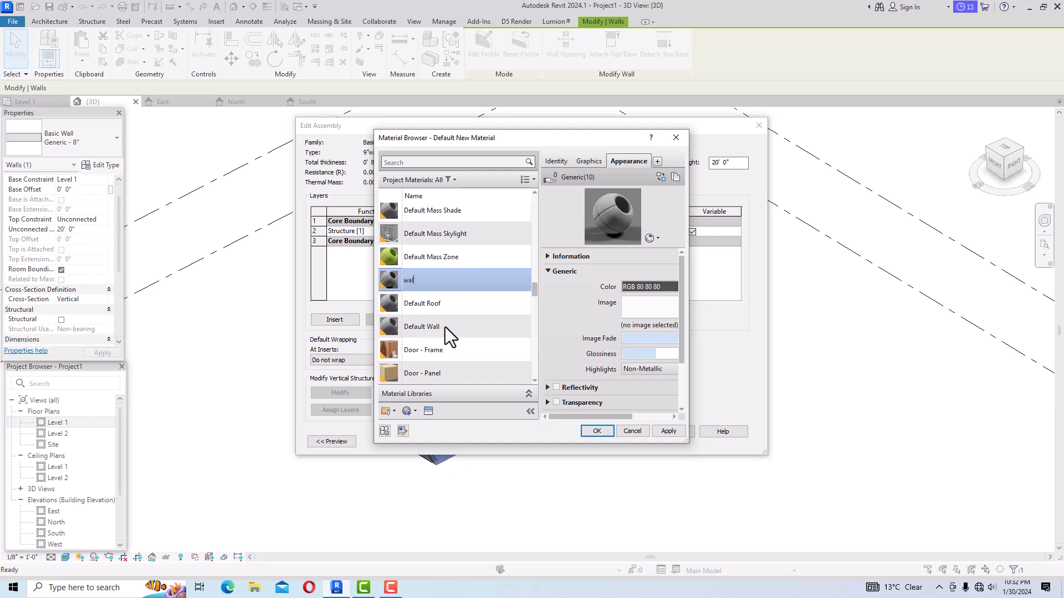
type("l material")
key("Return")
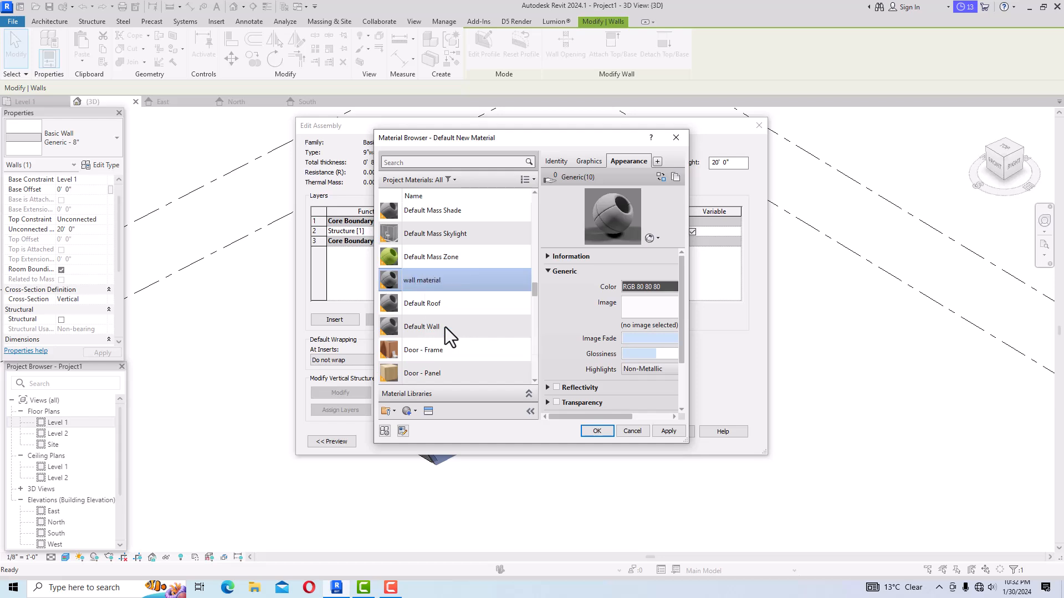
Find the Brindle wall paint appearance in the asset library, apply it to "wall material" and assign that material to the structure layer.
left_click(429, 410)
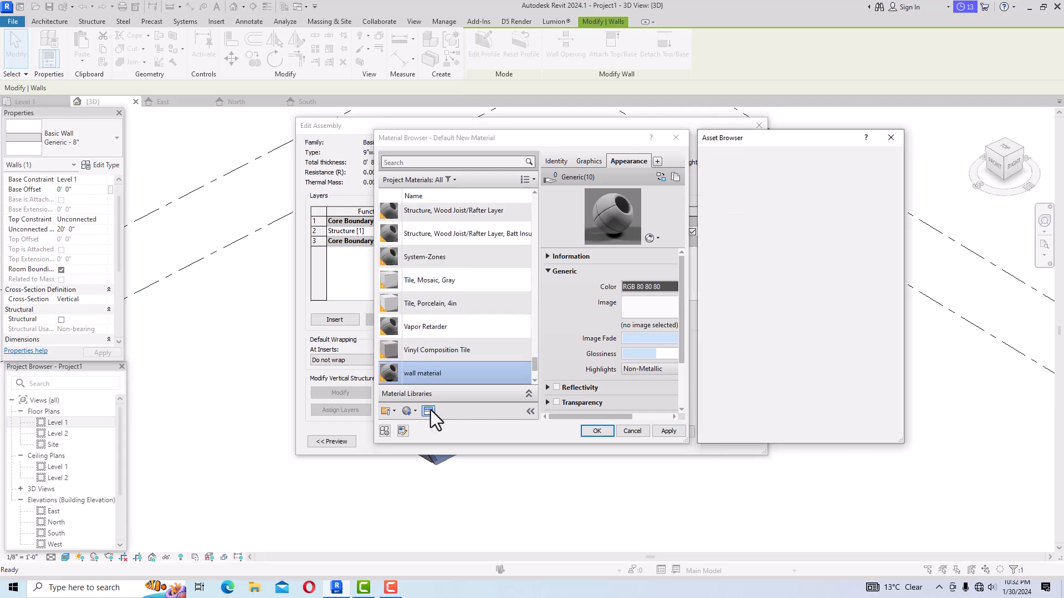
left_click(755, 157)
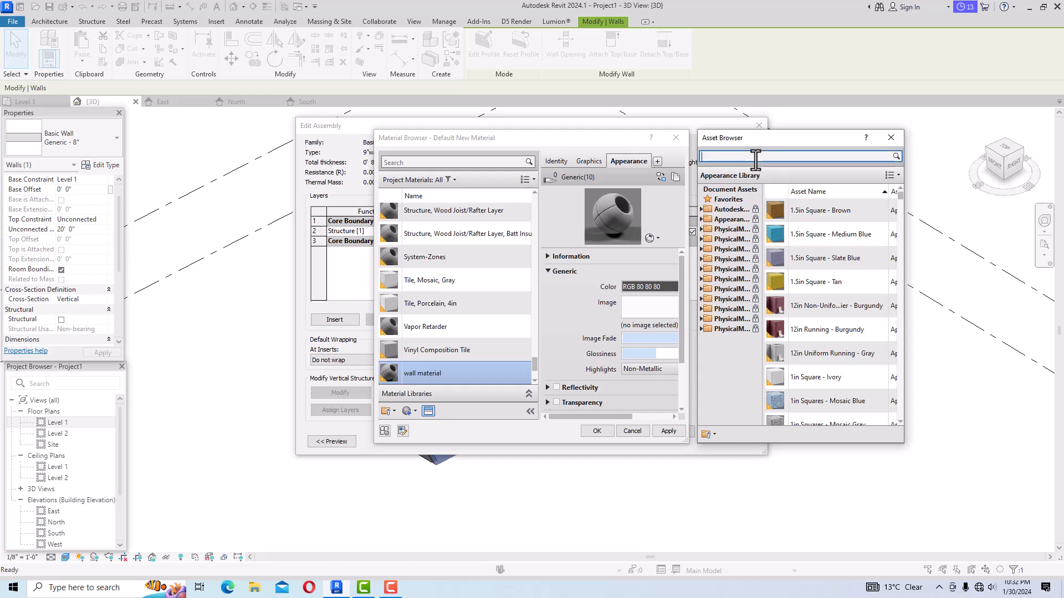
type("wall paint")
key("Return")
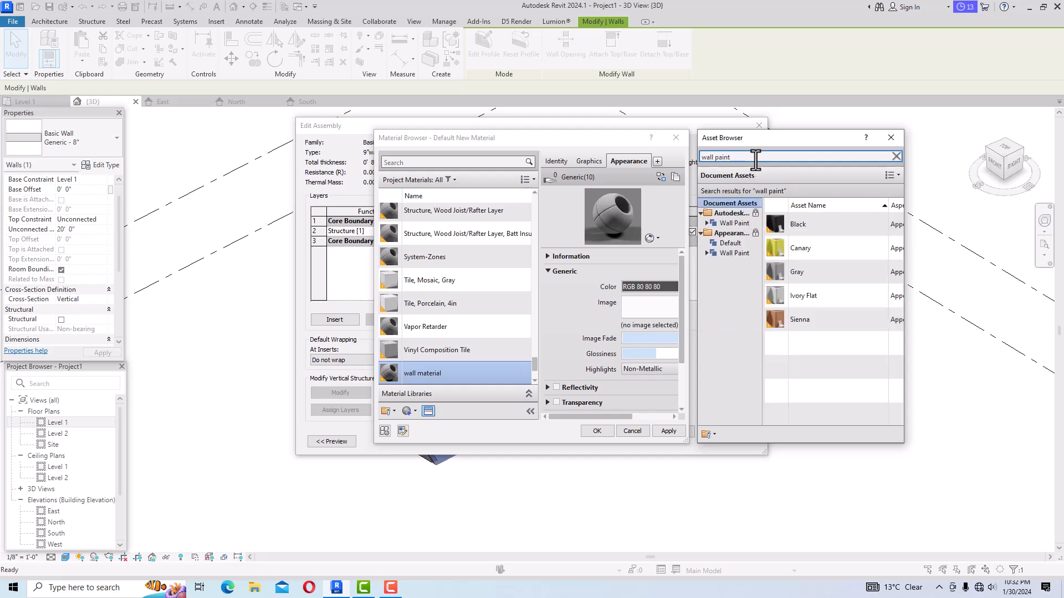
left_click(732, 252)
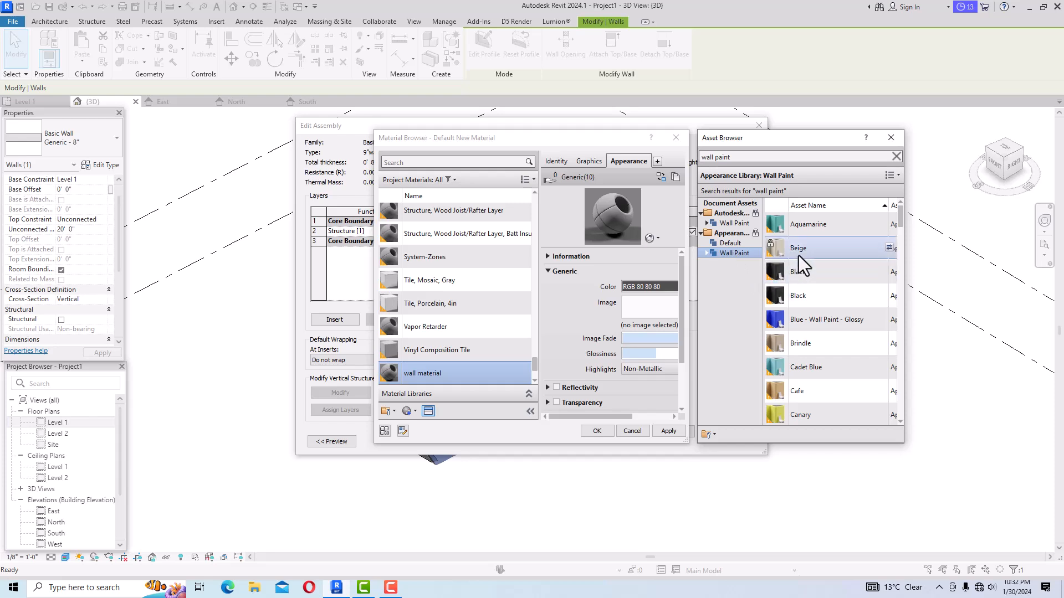
double_click(804, 346)
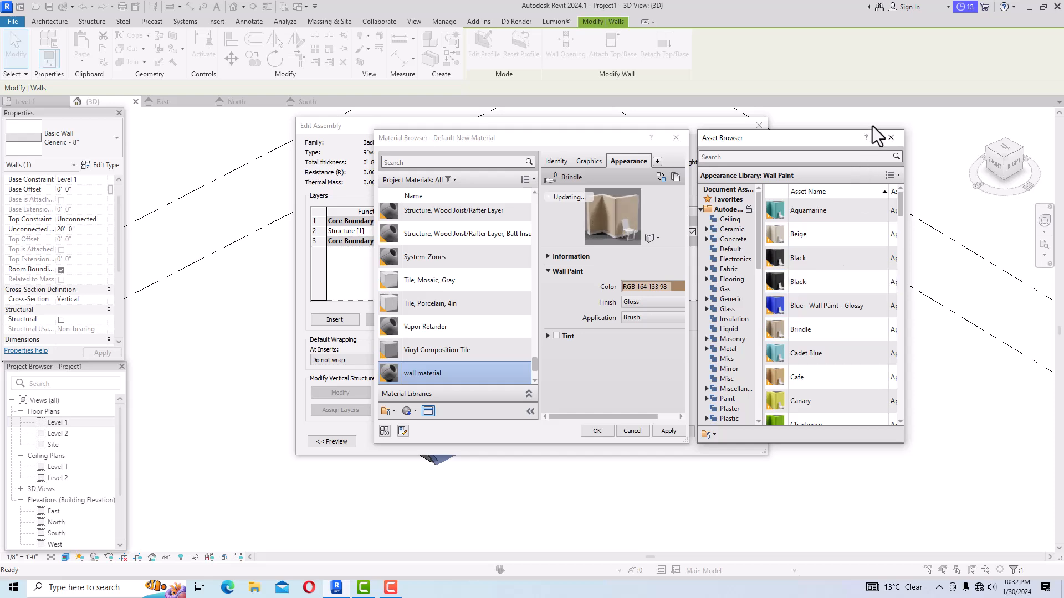
left_click(891, 137)
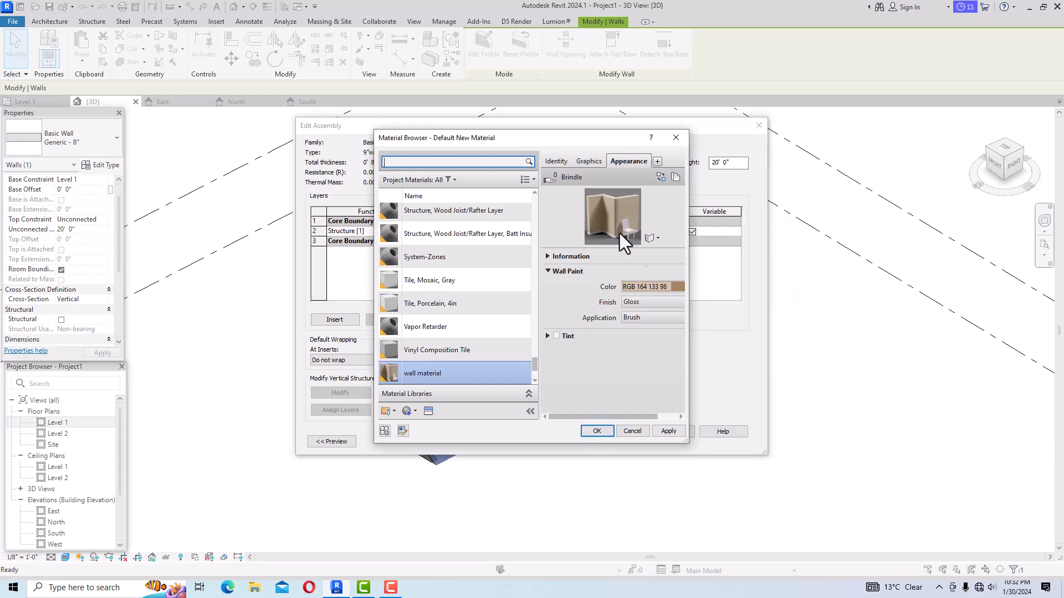
left_click(668, 431)
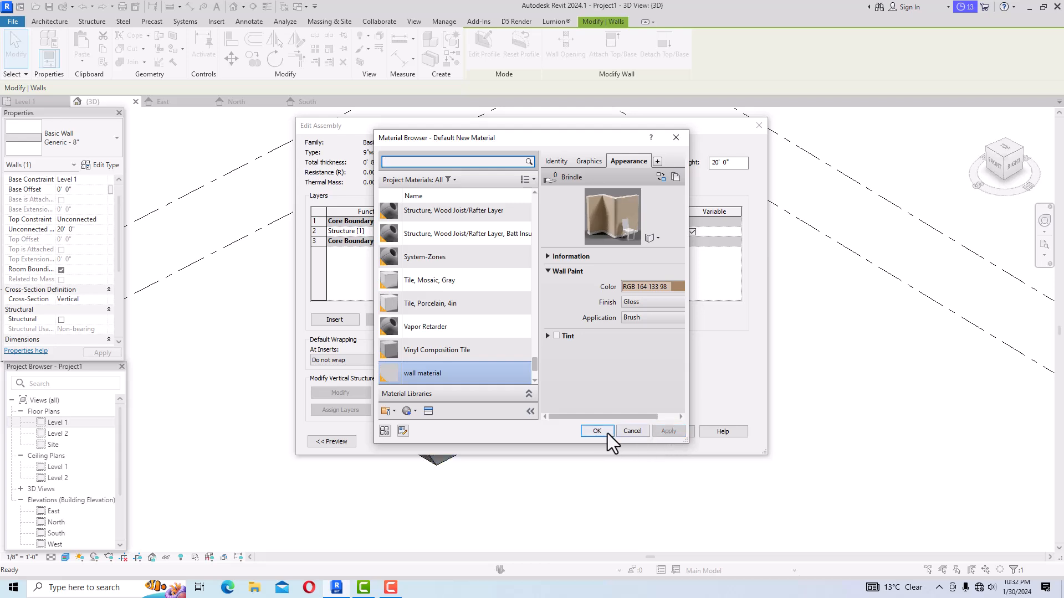
left_click(597, 431)
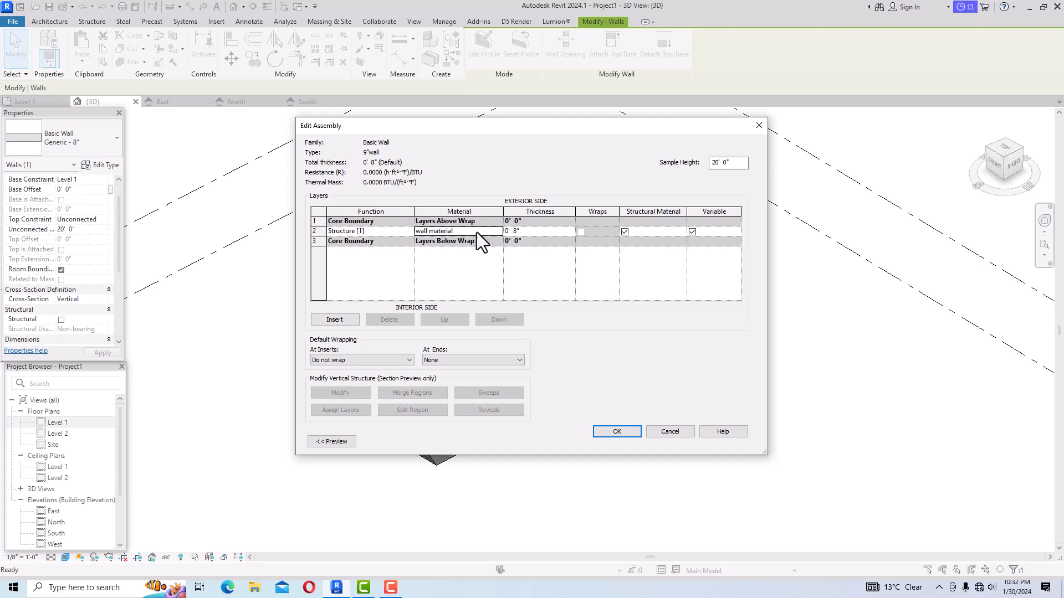
Set the structure layer's thickness to 9 inches and apply the 9"wall type changes to the right long wall.
left_click(525, 231)
type("9")
left_click(617, 432)
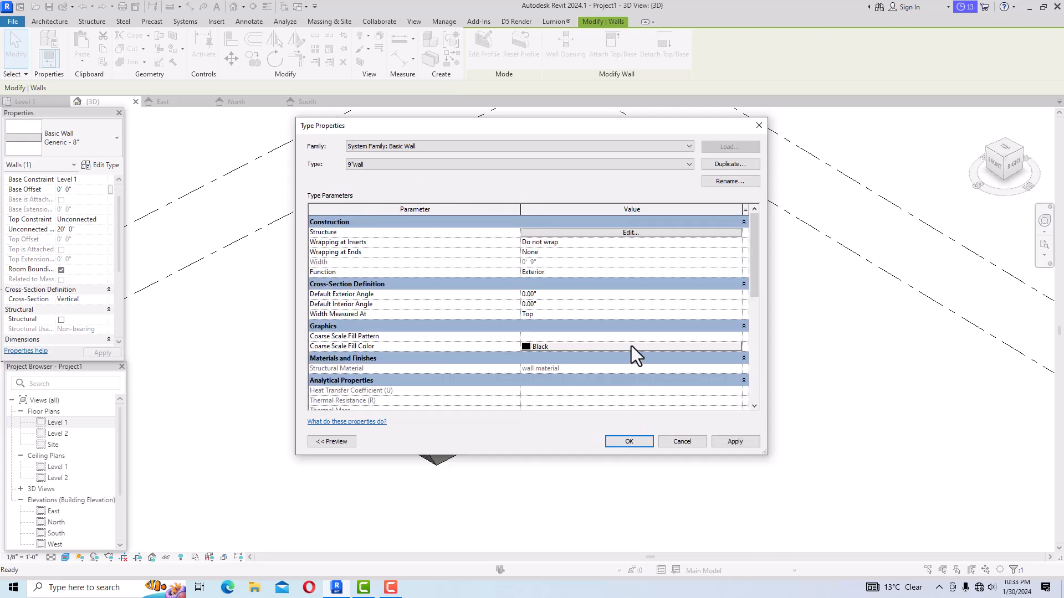
left_click(731, 442)
left_click(629, 443)
left_click(550, 459)
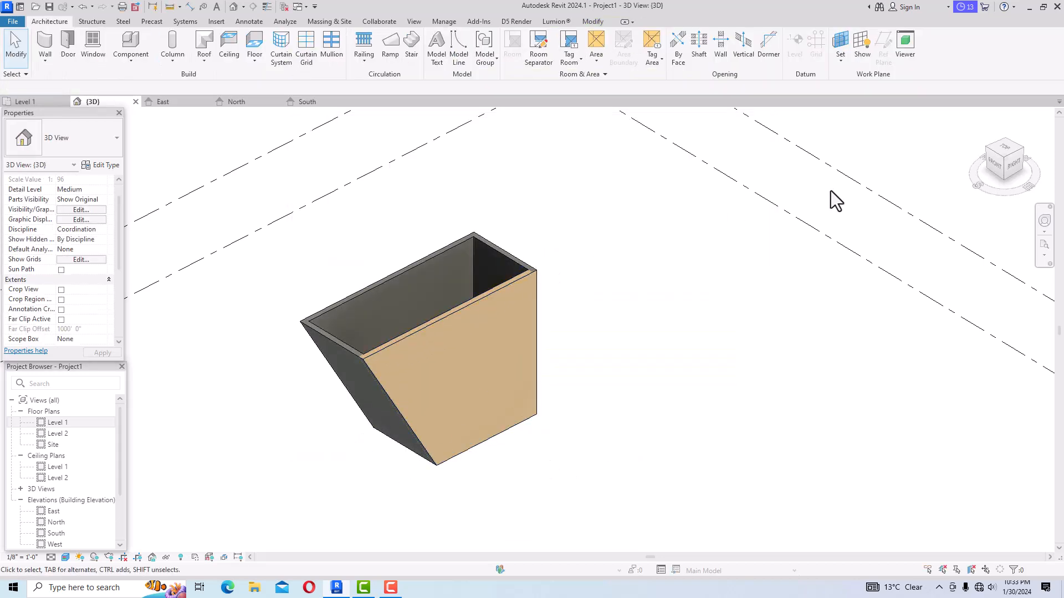
View the painted wall from above, then open the Level 1 floor plan and set its visual style to Realistic.
mouse_move(1014, 162)
left_mouse_down()
mouse_move(1046, 163)
mouse_move(72, 151)
mouse_move(99, 154)
mouse_move(5, 172)
mouse_move(1008, 164)
mouse_move(889, 209)
left_mouse_up()
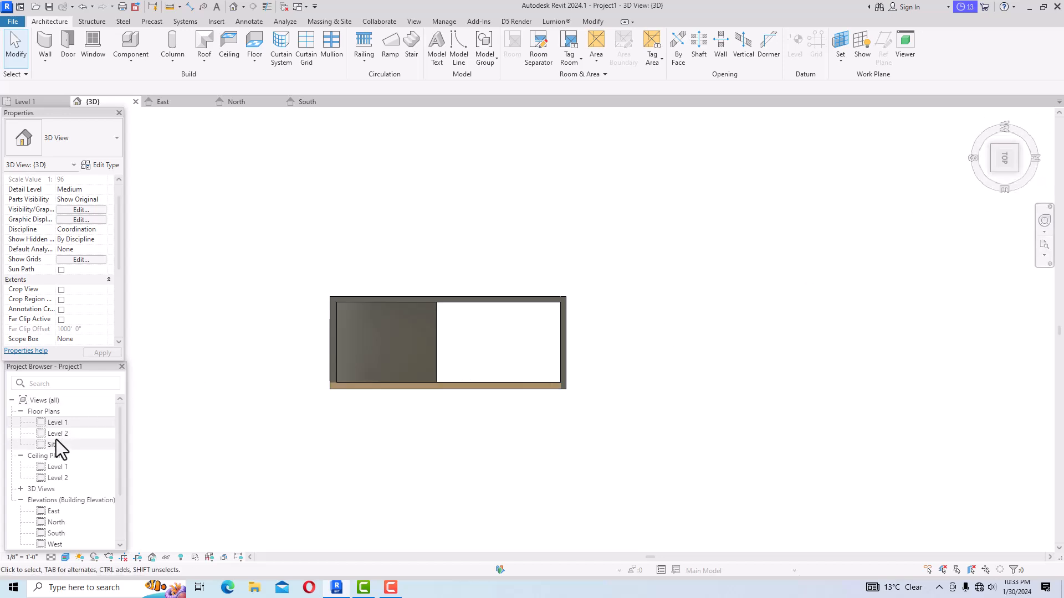
double_click(58, 423)
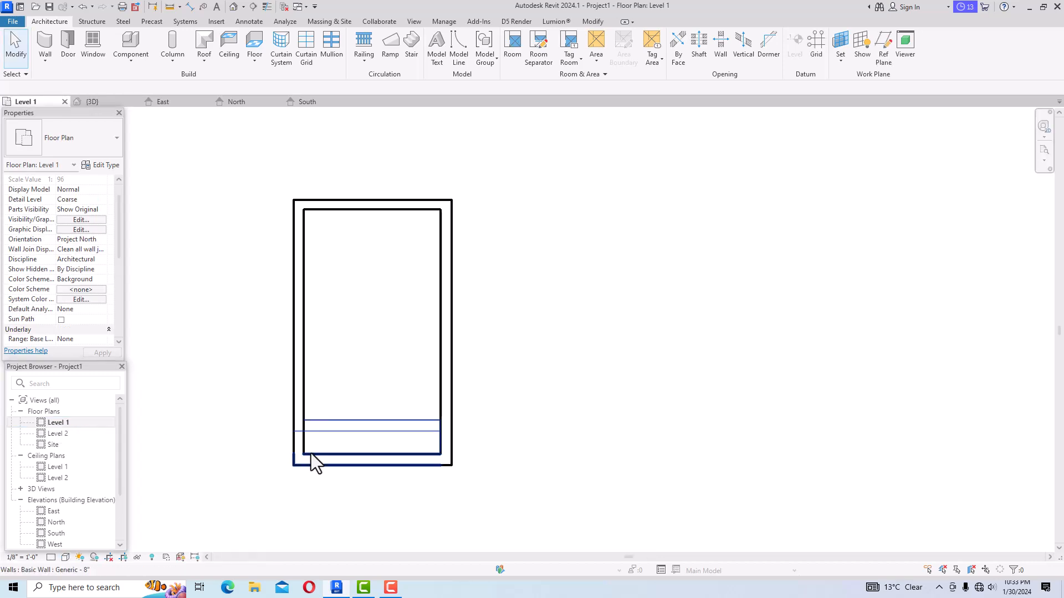
left_click(65, 556)
left_click(75, 544)
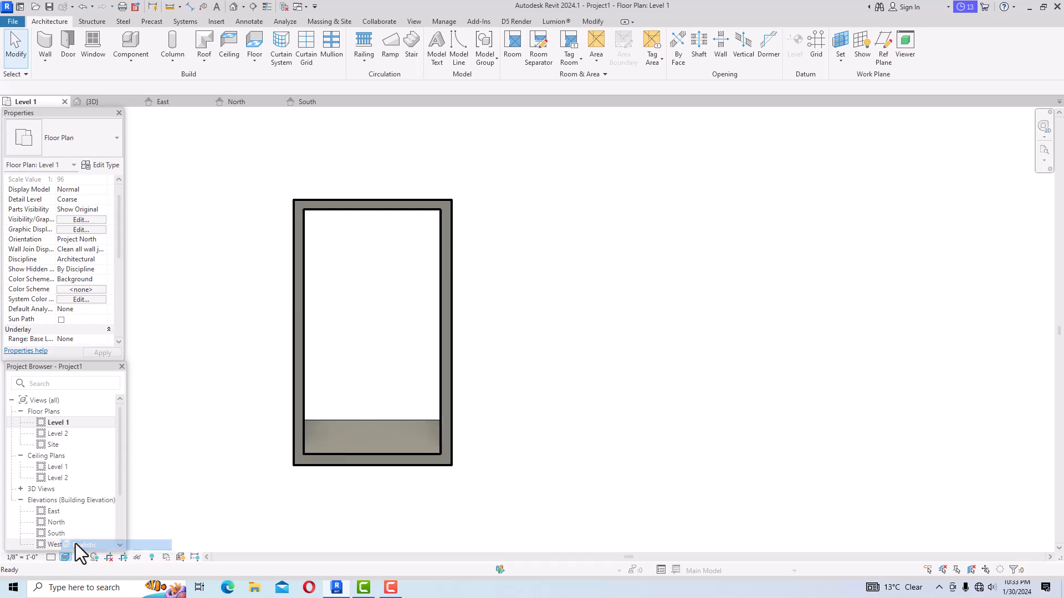
Check the wall type assigned to each of the four room walls in the Level 1 plan.
left_click(449, 257)
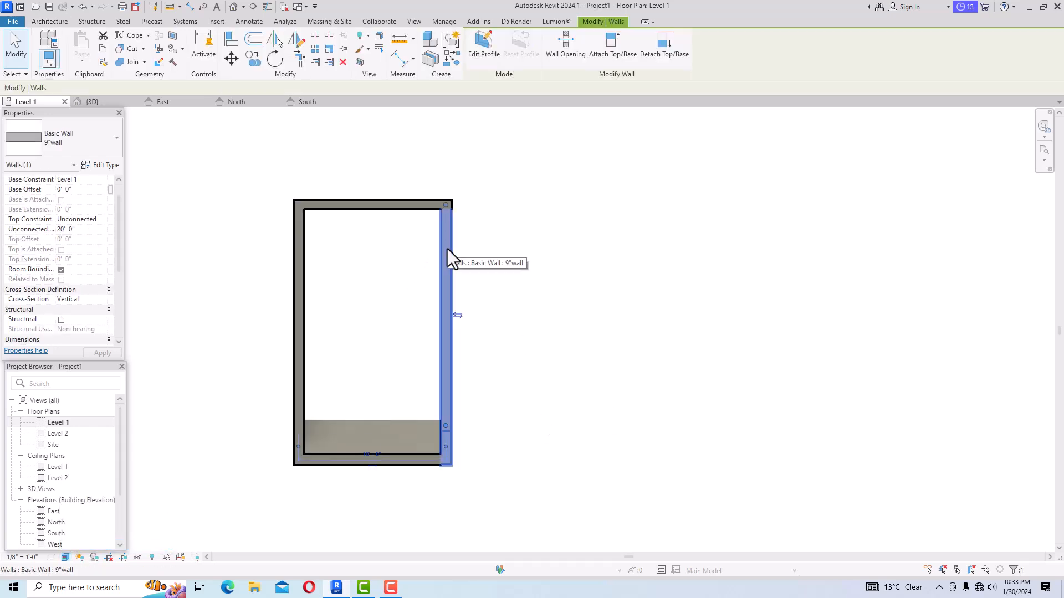
left_click(422, 208)
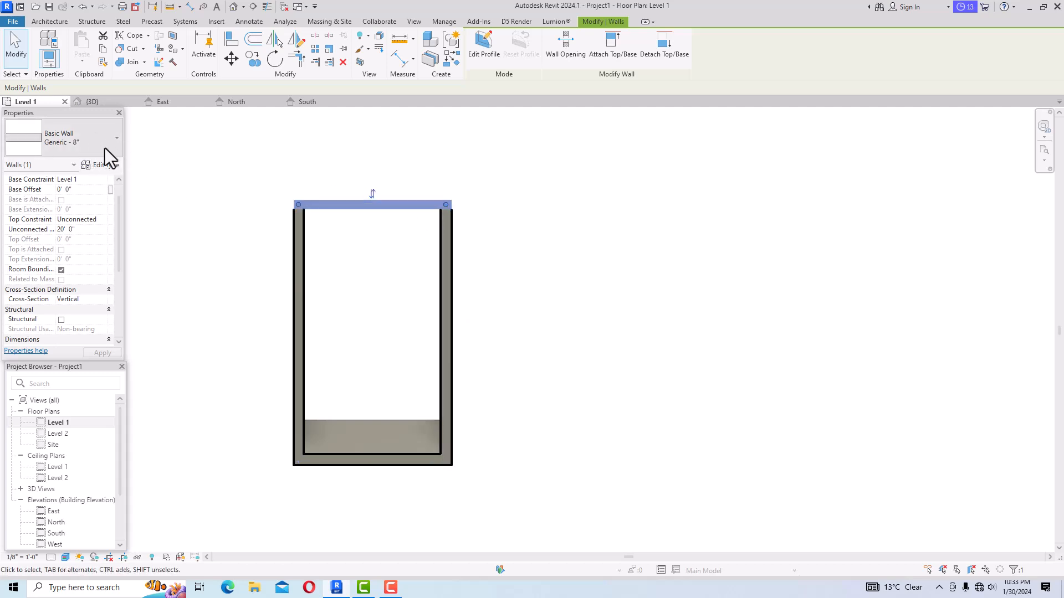
left_click(299, 275)
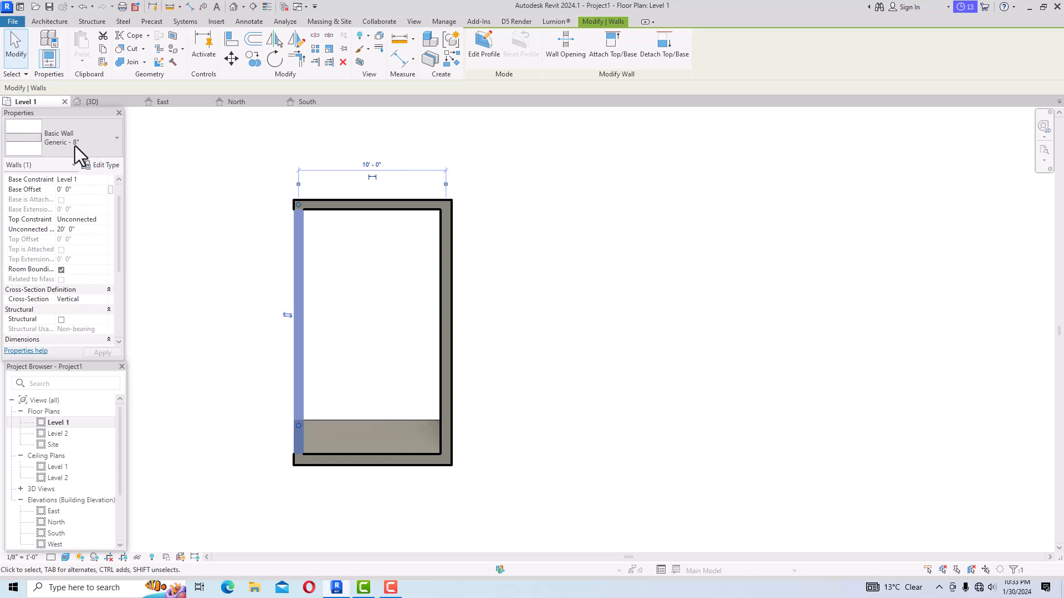
left_click(321, 466)
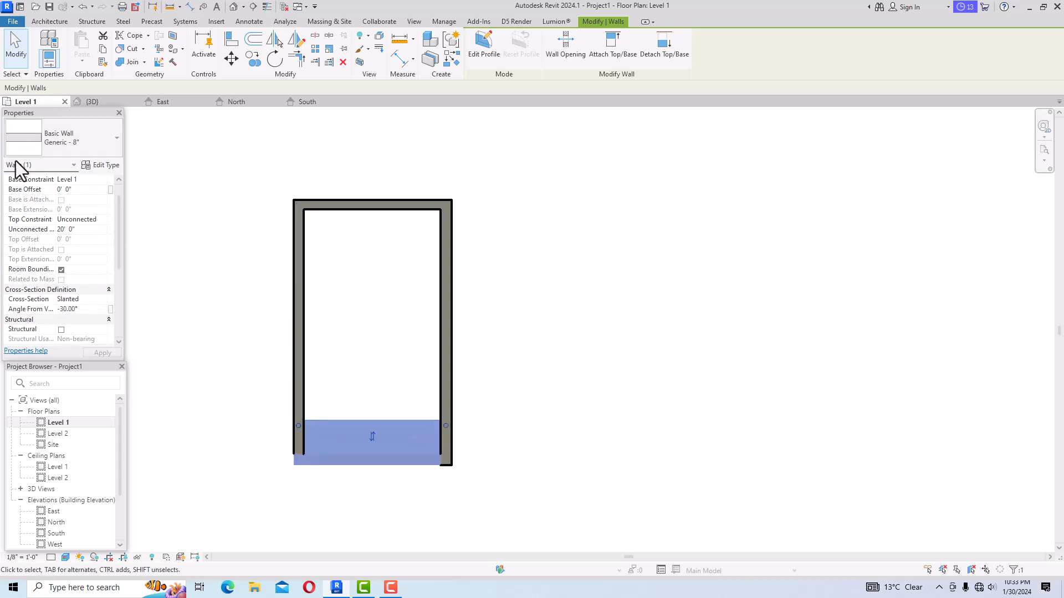
left_click(443, 312)
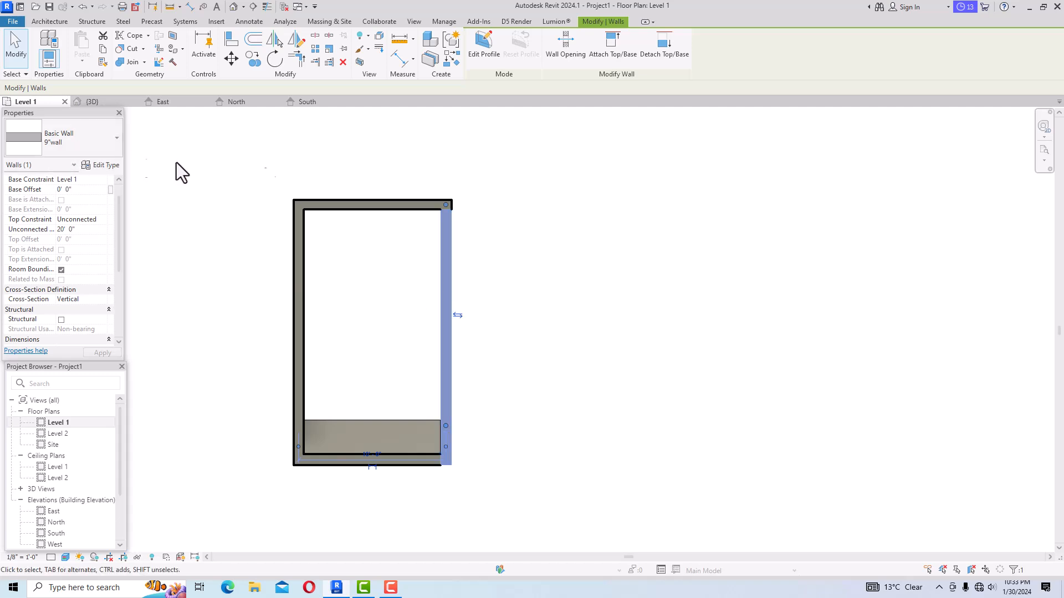
key("Escape")
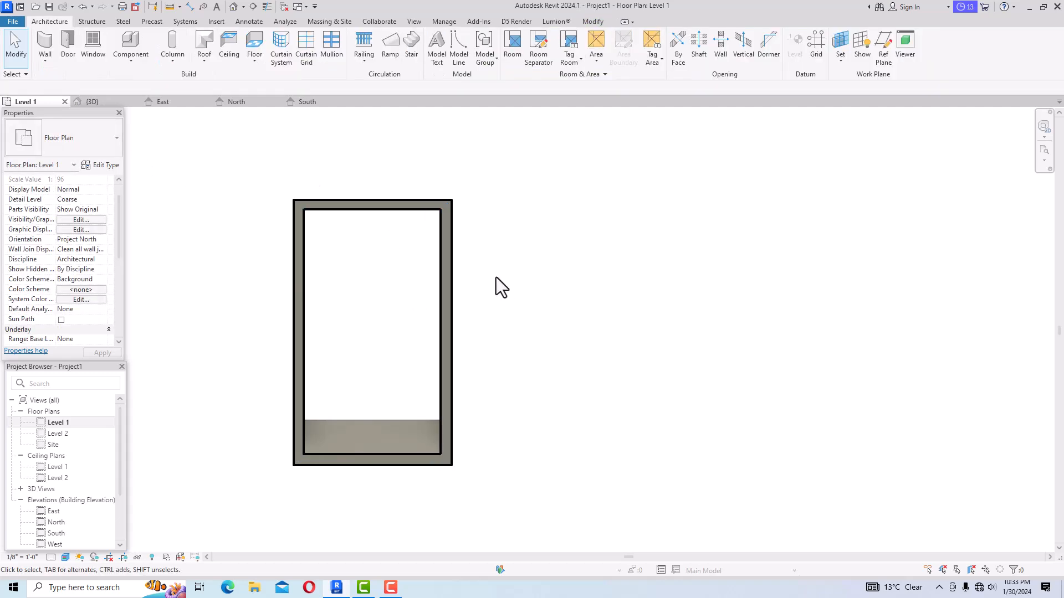
Measure the thickness of the long wall that uses the 9"wall type, from inner to outer face.
left_click(449, 274)
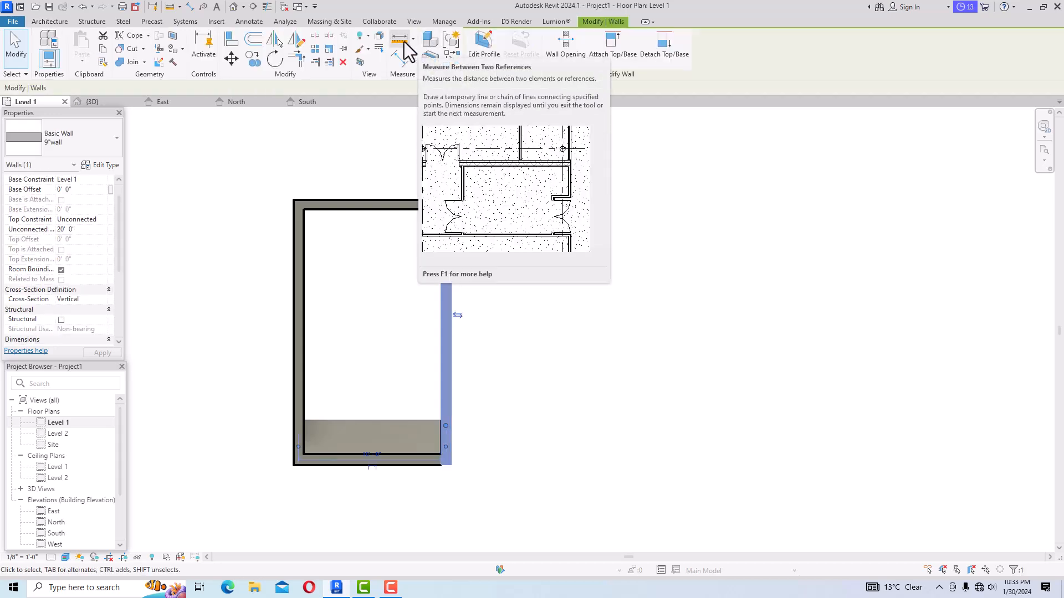
left_click(400, 40)
left_click(446, 205)
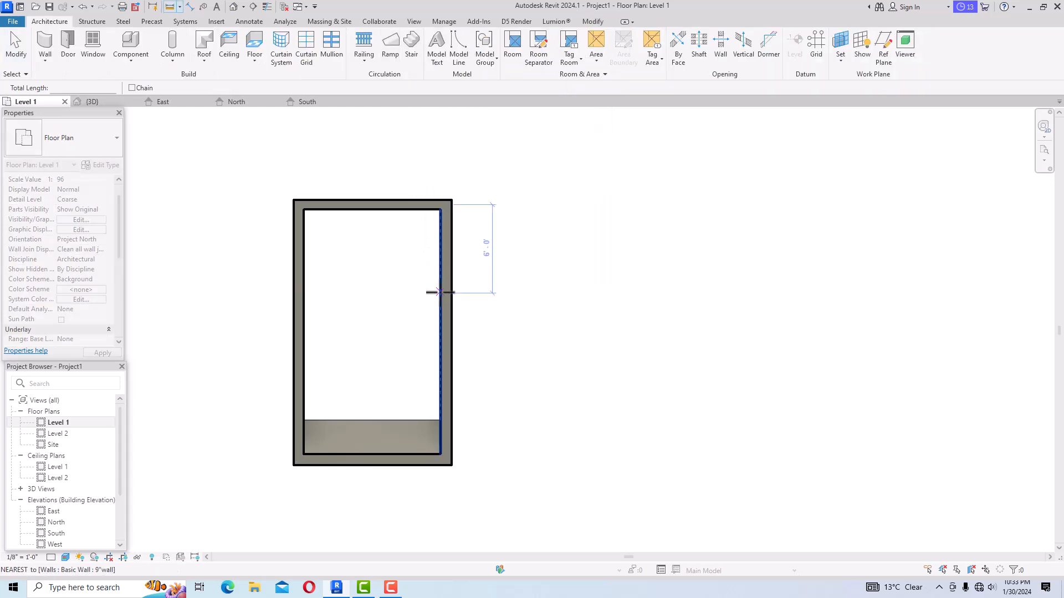
left_click(440, 292)
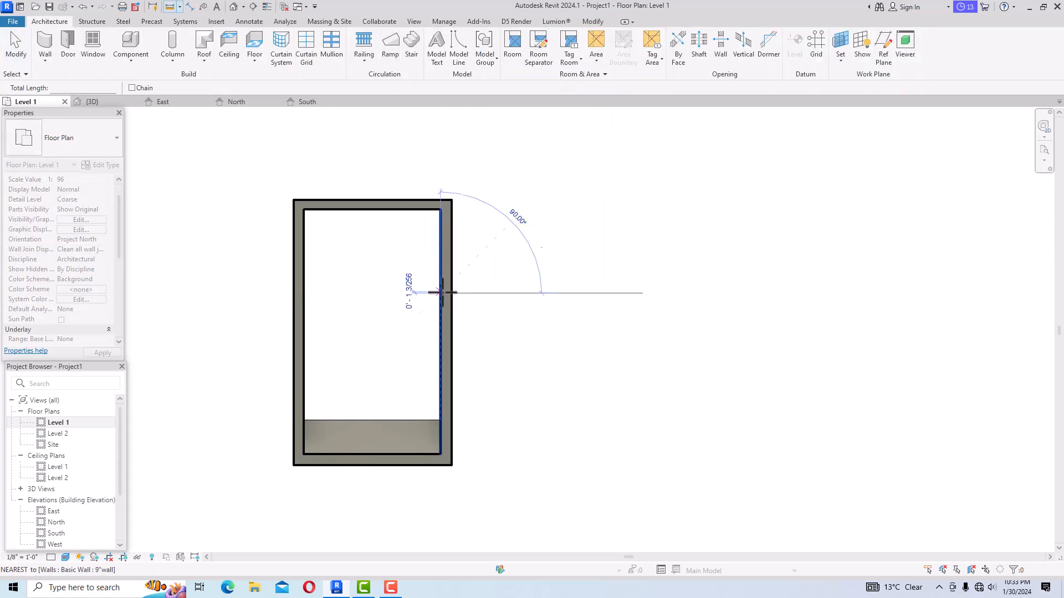
scroll(451, 292, "up", 6)
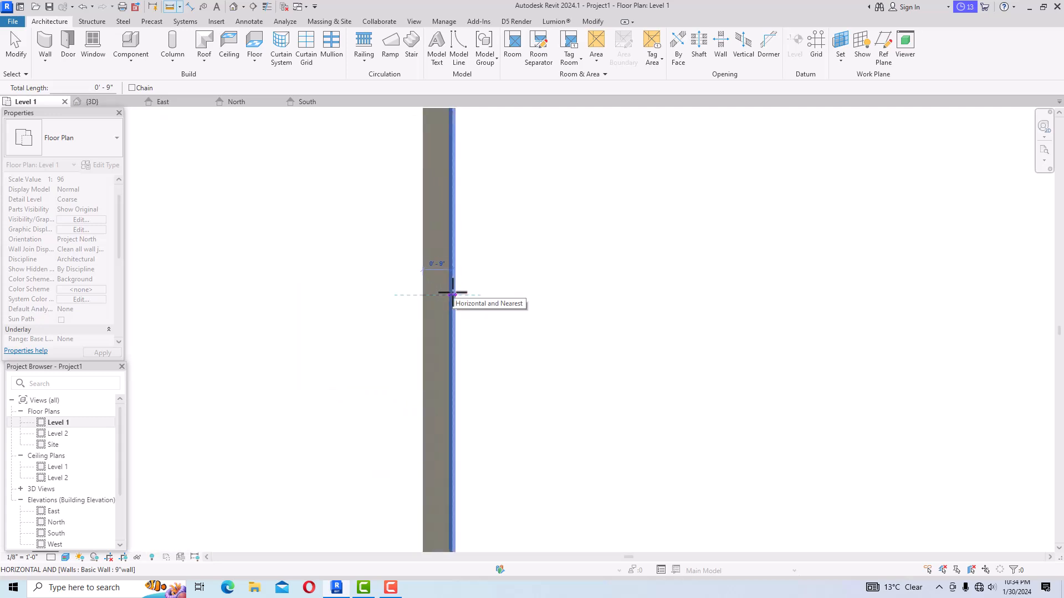
left_click(452, 292)
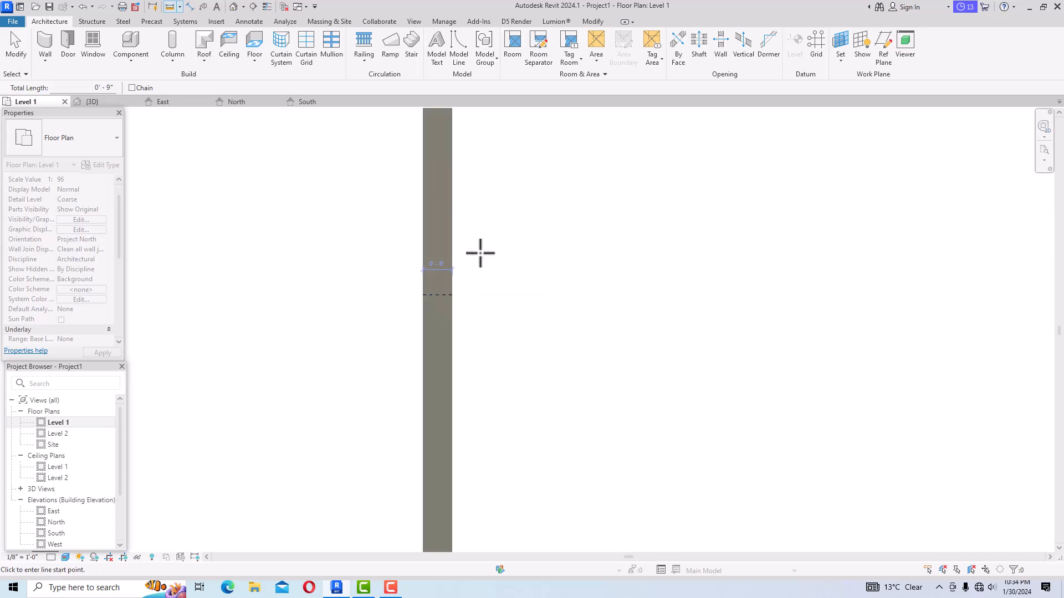
Measure the thickness of the upper short Generic - 8" wall in plan and end the measurement.
scroll(558, 352, "down", 3)
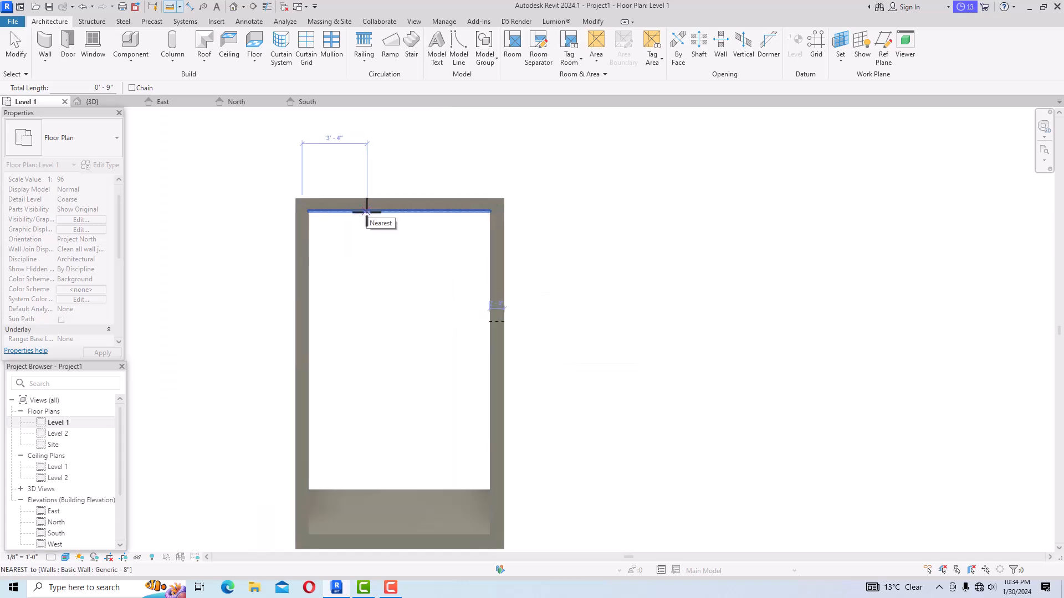
left_click(367, 212)
left_click(366, 199)
scroll(366, 198, "up", 3)
key("Escape")
key("Escape")
scroll(408, 175, "down", 2)
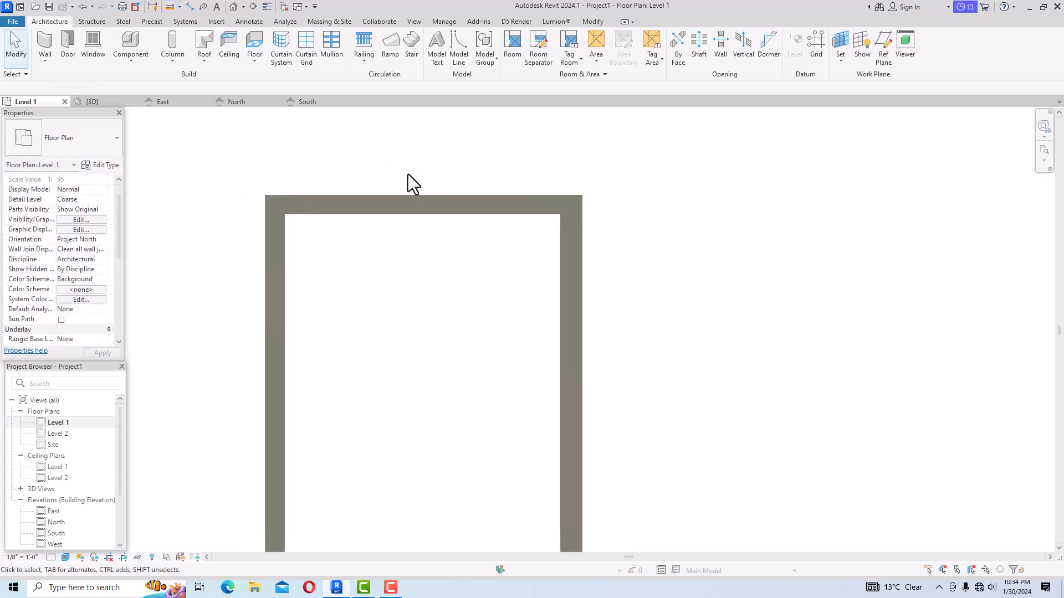
scroll(408, 174, "down", 1)
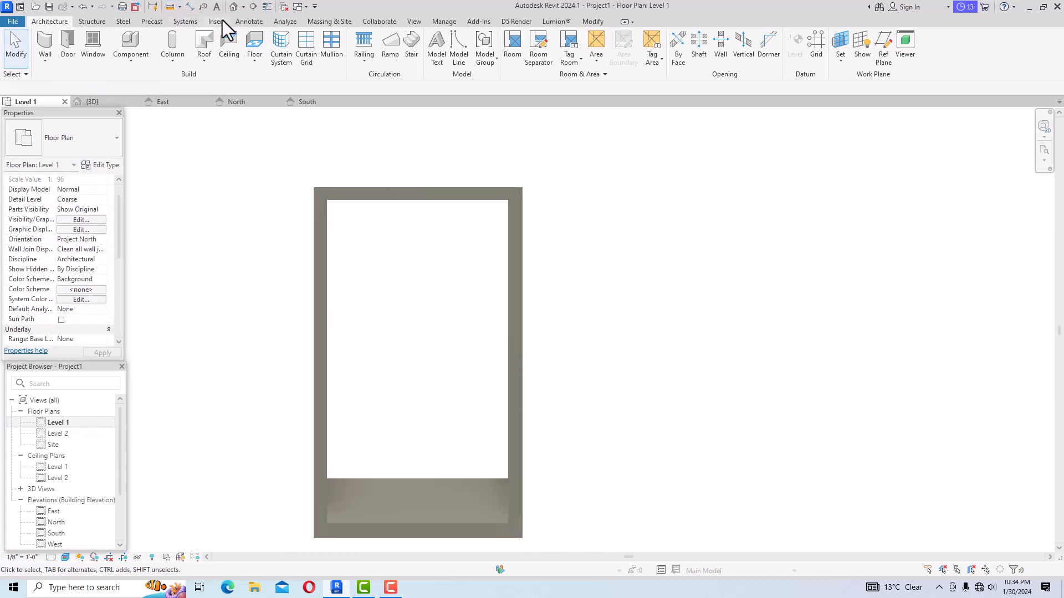
In the 3D view, edit the profile of the painted 9"wall to cut a rectangular opening about 6' wide.
left_click(231, 9)
left_click_drag(1007, 161, 31, 119)
left_click_drag(1003, 164, 72, 125)
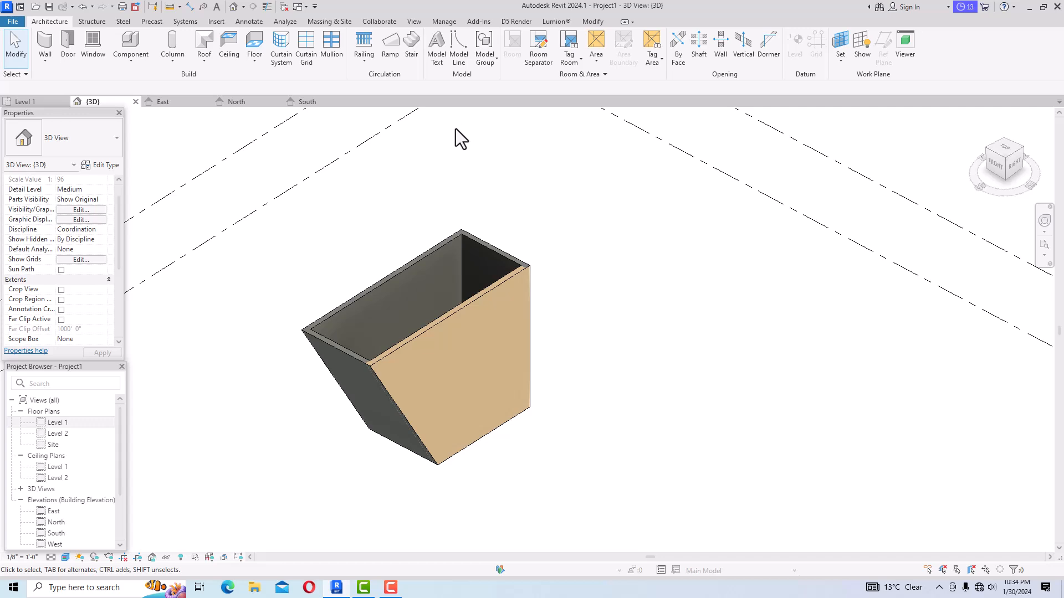
left_click(470, 307)
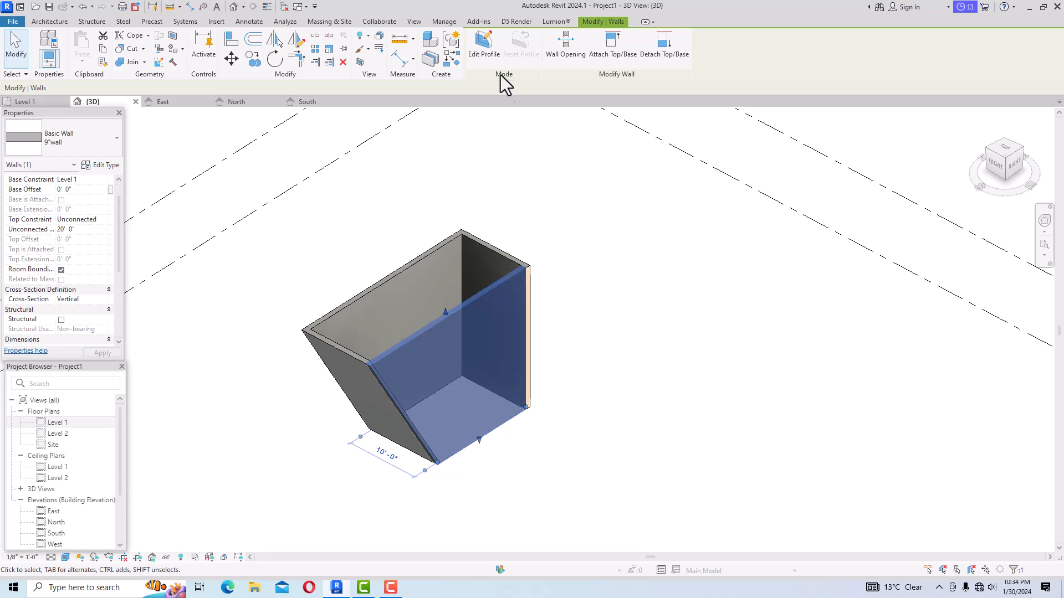
left_click(490, 45)
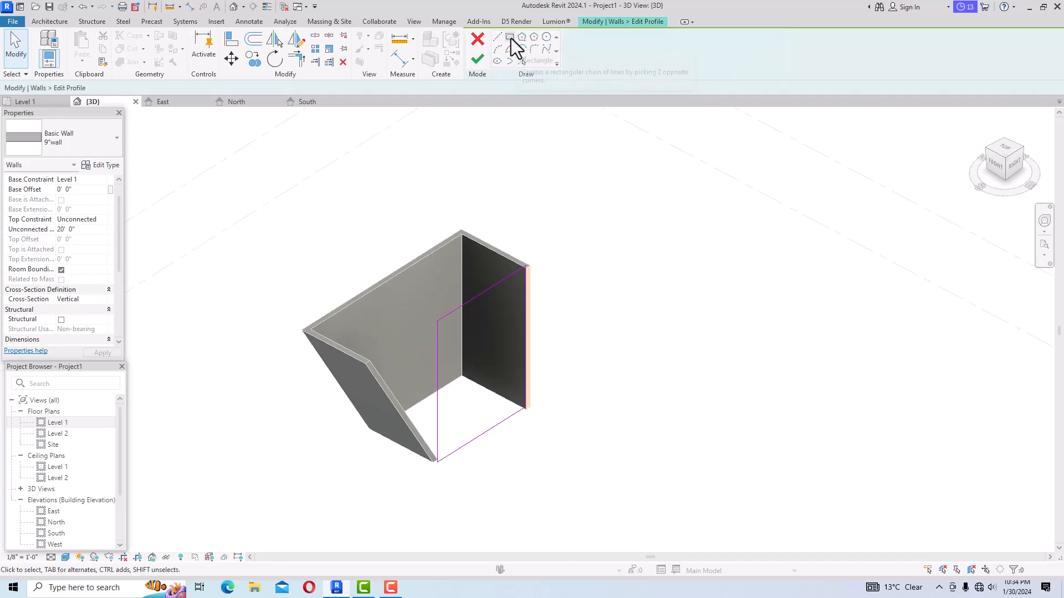
left_click(510, 37)
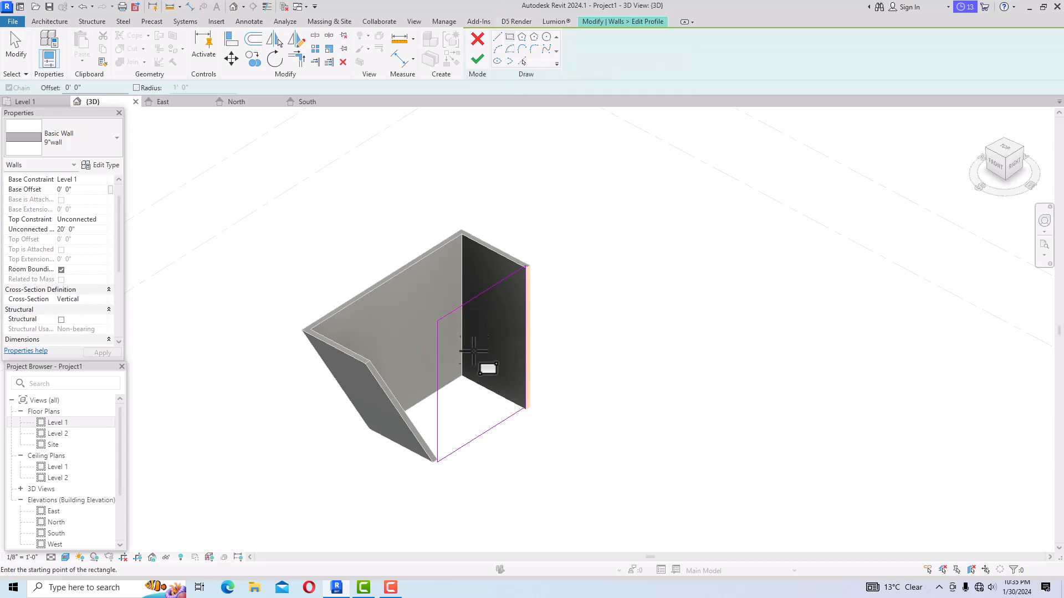
left_click(500, 401)
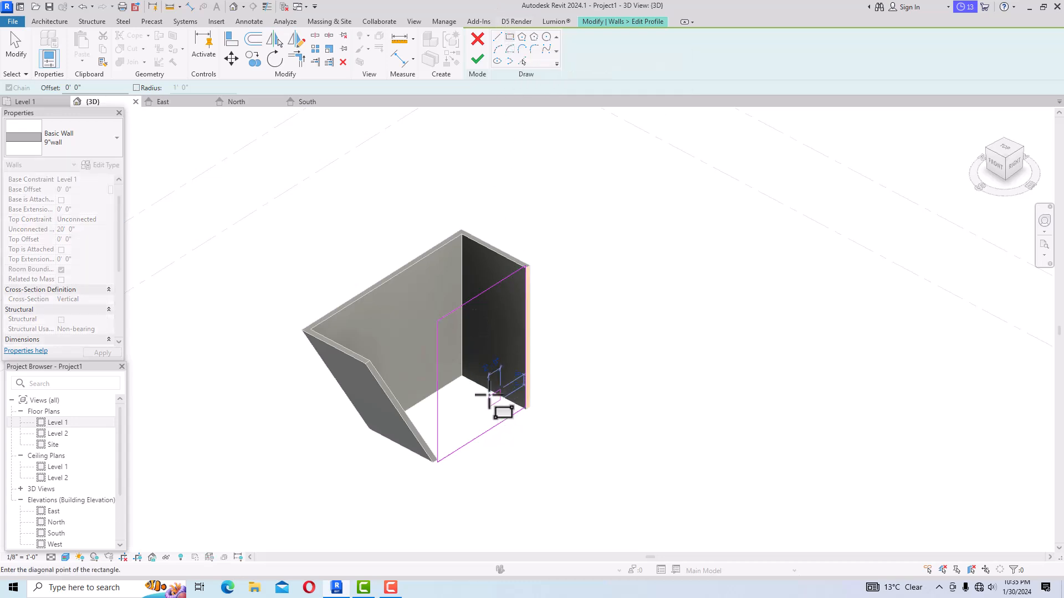
left_click(465, 338)
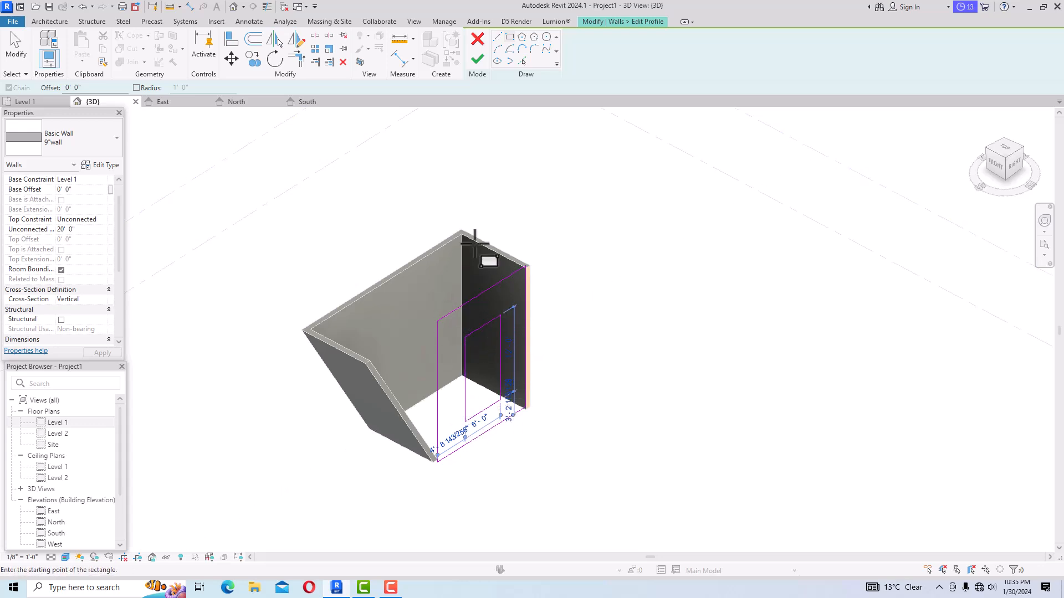
left_click(476, 62)
left_click(613, 291)
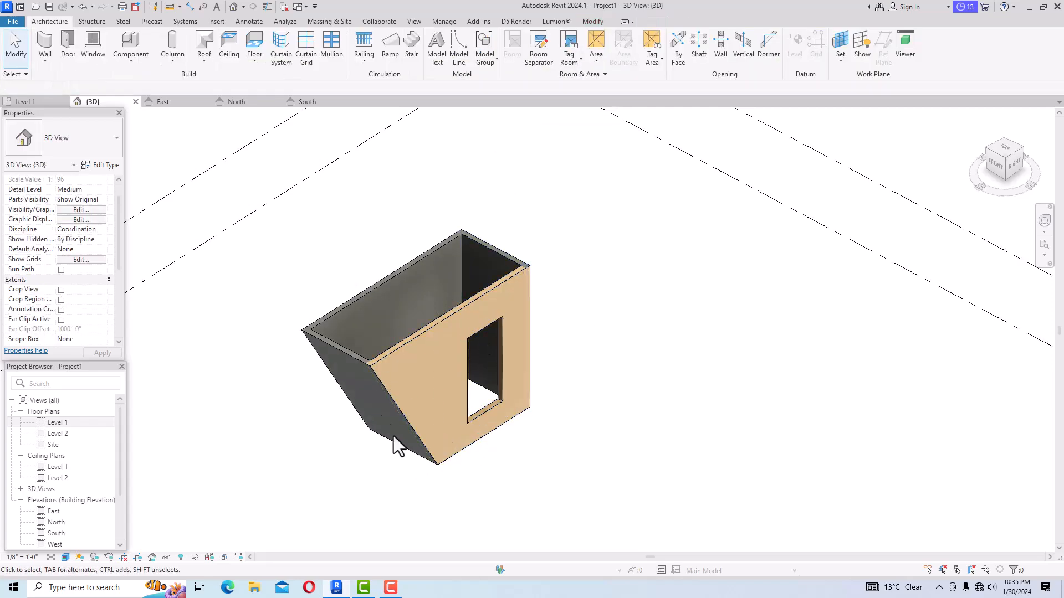
Edit the back short wall's profile, sketching a closed zigzag loop of straight lines to cut an irregular opening through it.
mouse_move(1013, 162)
left_mouse_down()
mouse_move(1040, 159)
mouse_move(125, 159)
mouse_move(728, 143)
mouse_move(902, 229)
left_mouse_up()
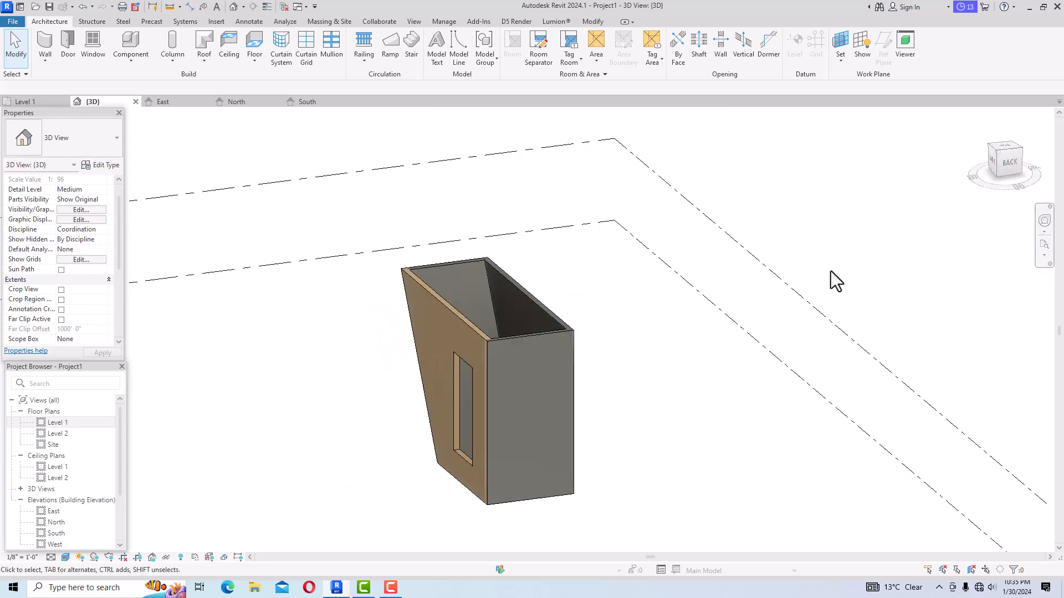
left_click(525, 334)
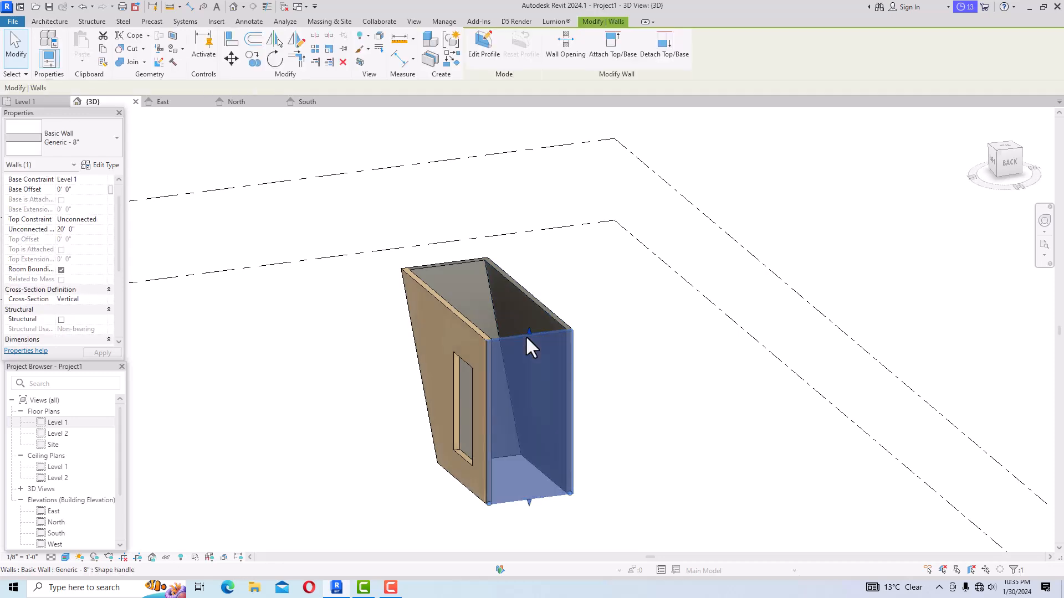
left_click(487, 56)
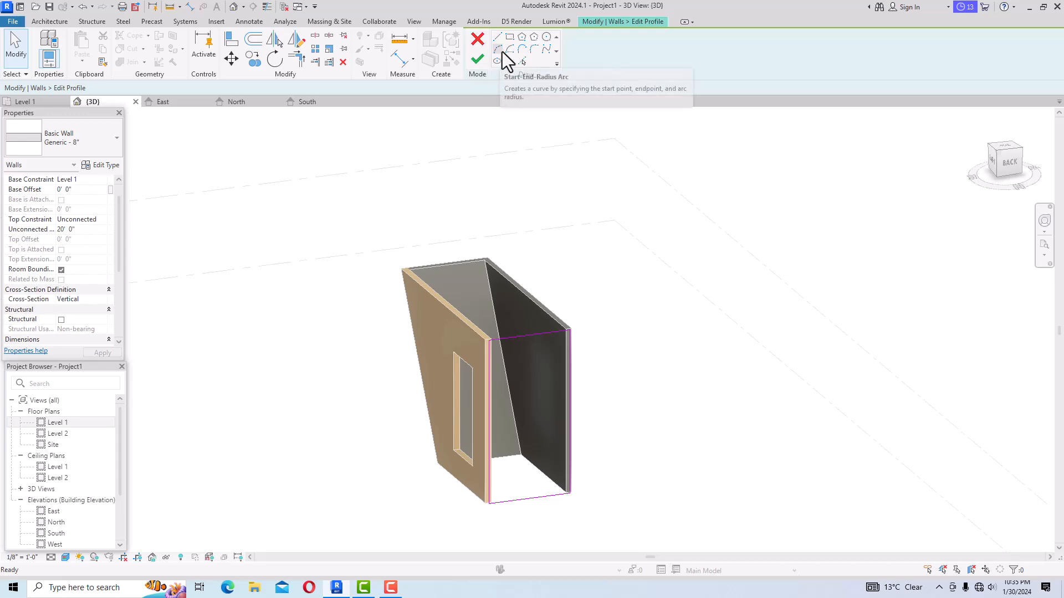
left_click(497, 37)
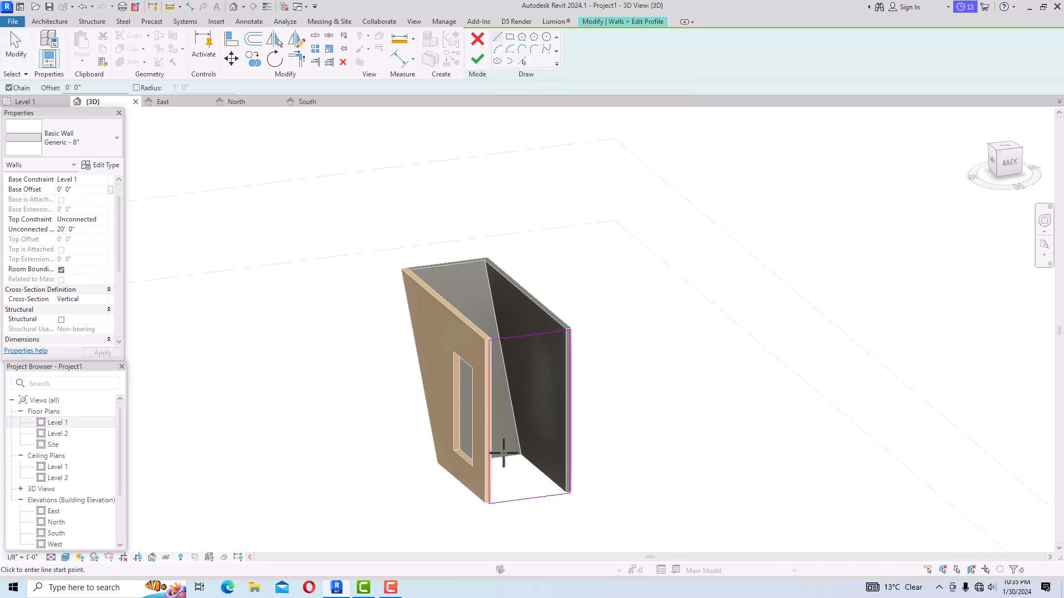
scroll(503, 451, "up", 4)
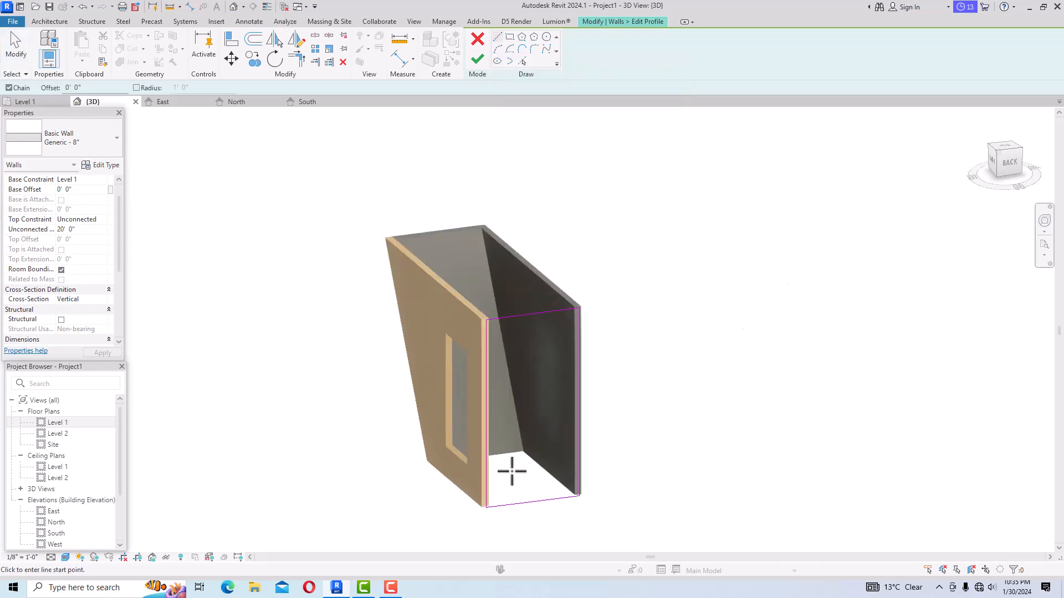
left_click(497, 357)
left_click(556, 279)
left_click(555, 421)
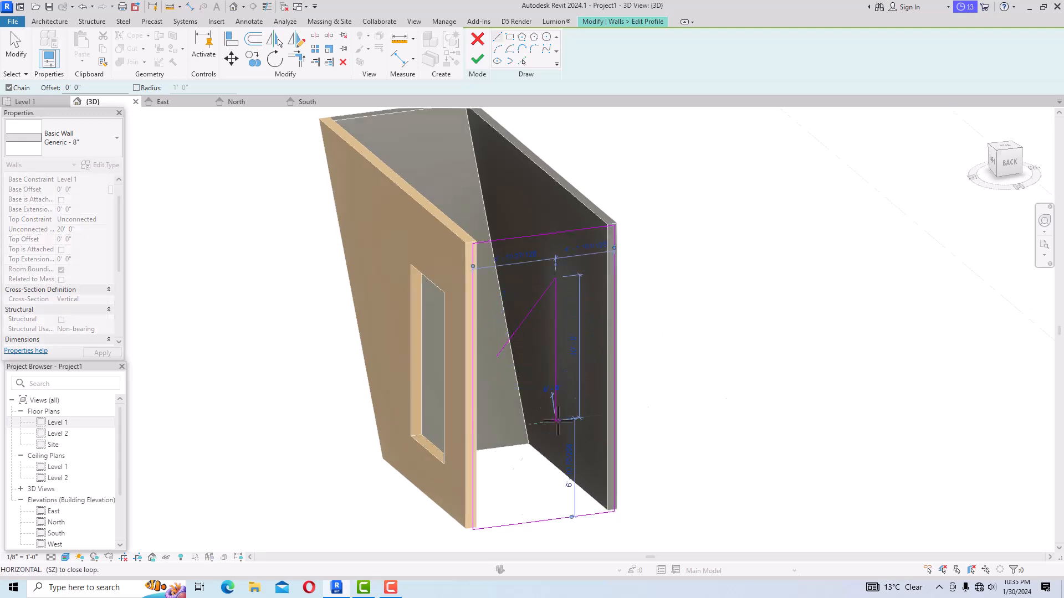
left_click(588, 318)
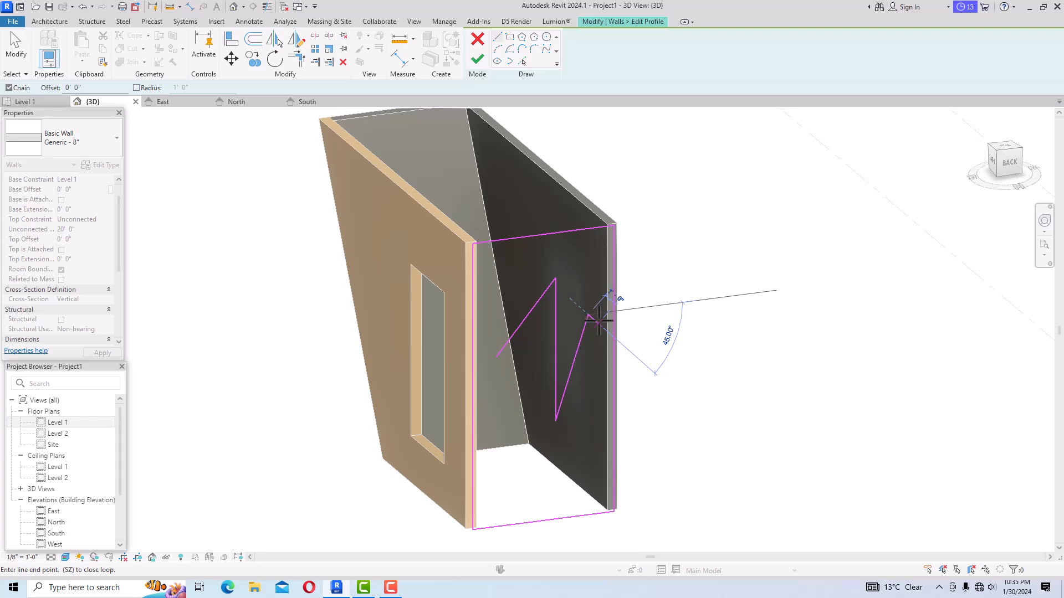
left_click(601, 317)
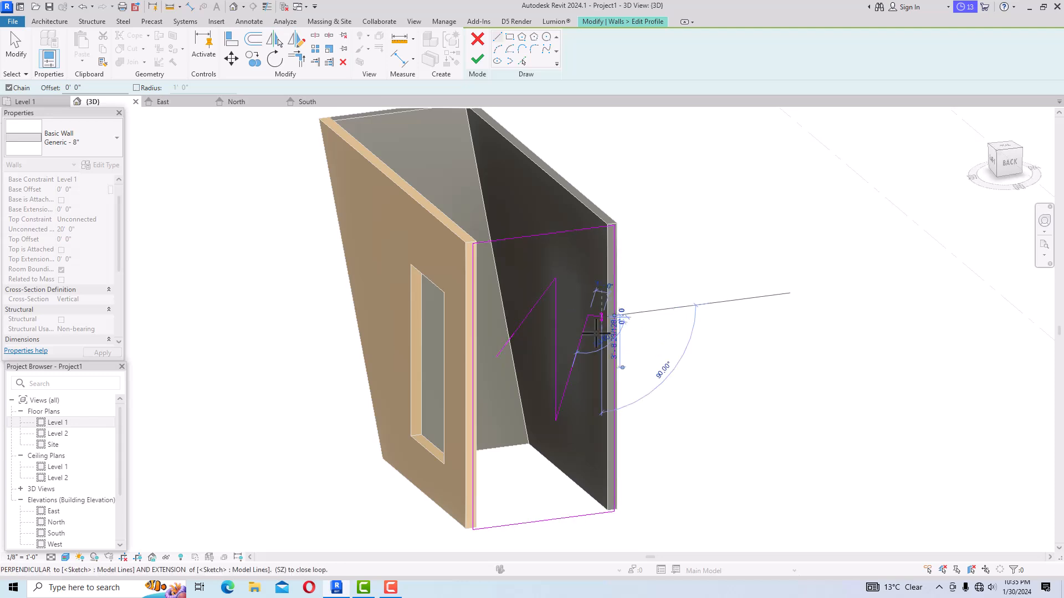
left_click(561, 451)
left_click(532, 454)
left_click(541, 341)
left_click(503, 382)
left_click(497, 357)
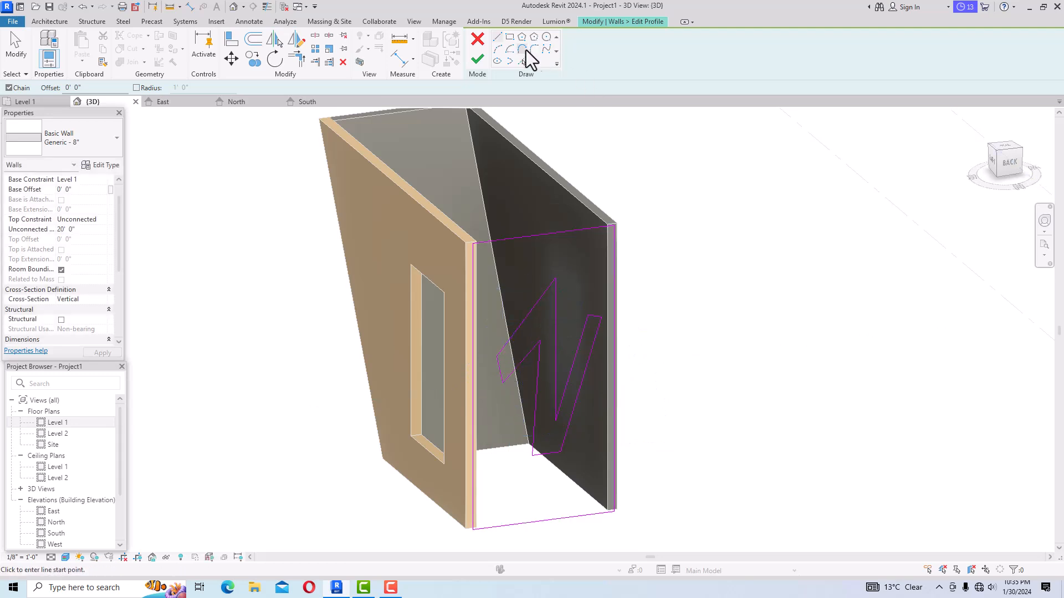
left_click(479, 62)
left_click(780, 291)
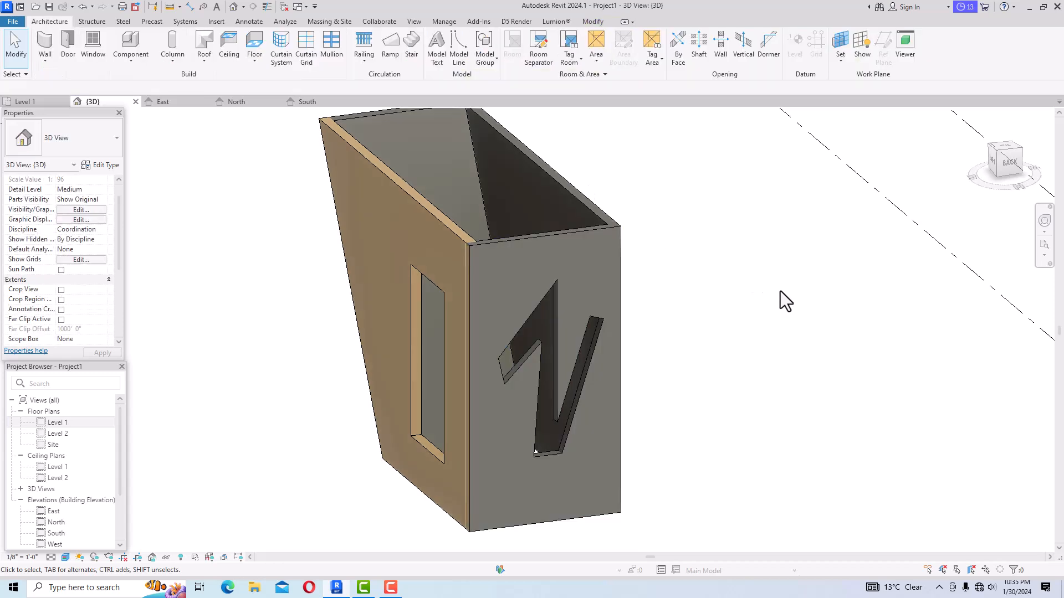
Reset the profile of the back short wall to remove its zigzag opening.
mouse_move(1009, 158)
left_mouse_down()
mouse_move(860, 159)
mouse_move(776, 222)
left_mouse_up()
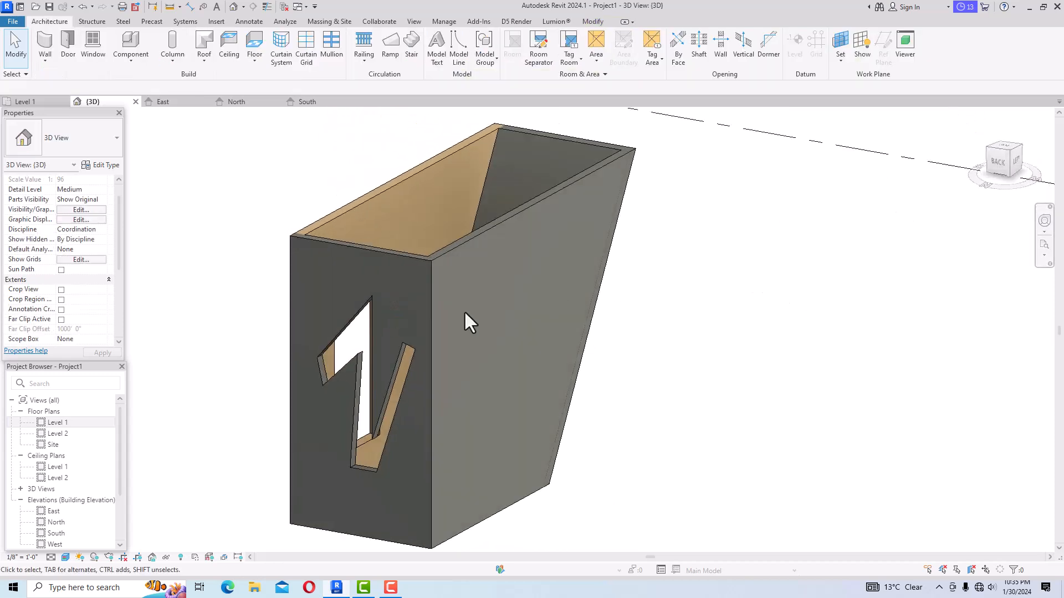
scroll(464, 310, "down", 2)
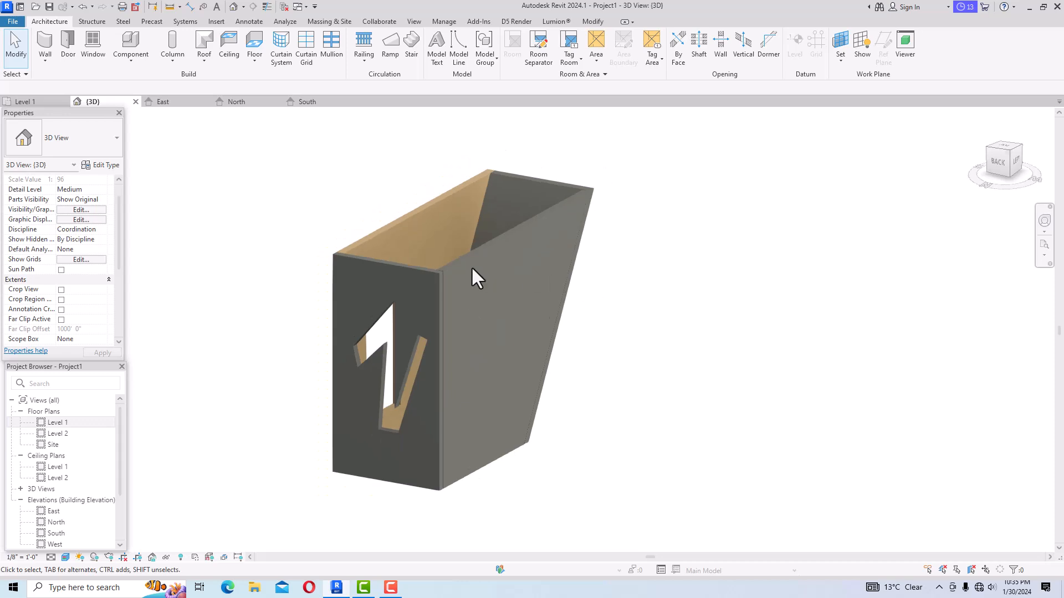
left_click(413, 265)
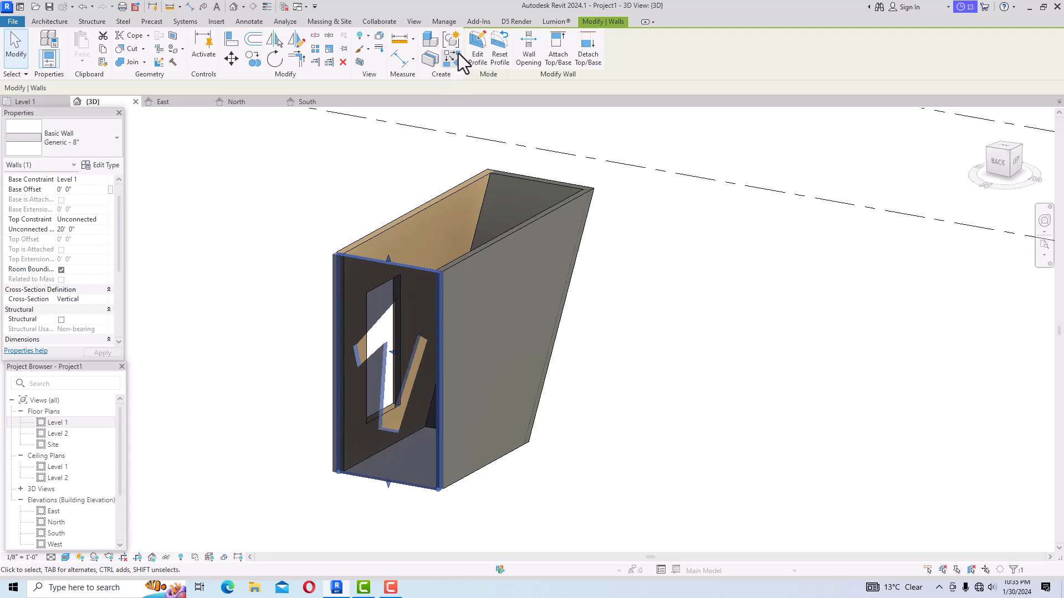
left_click(497, 61)
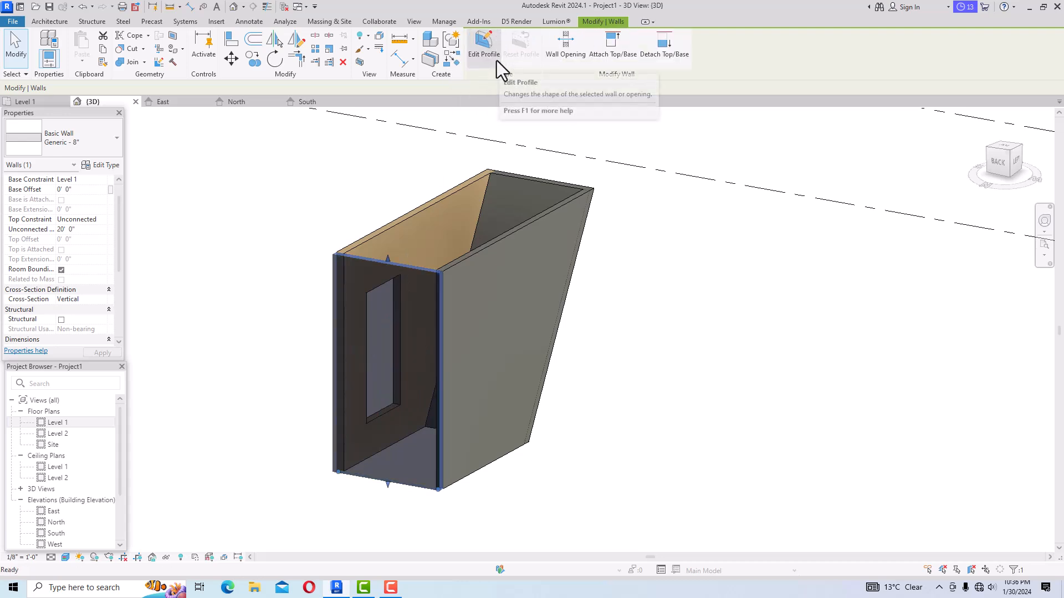
left_click(866, 331)
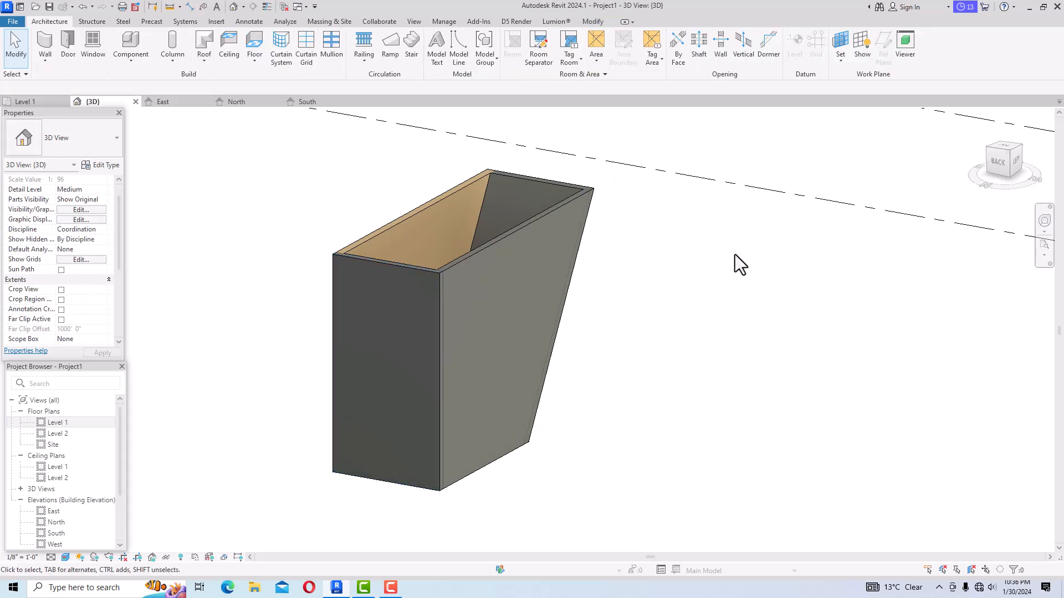
left_click(387, 265)
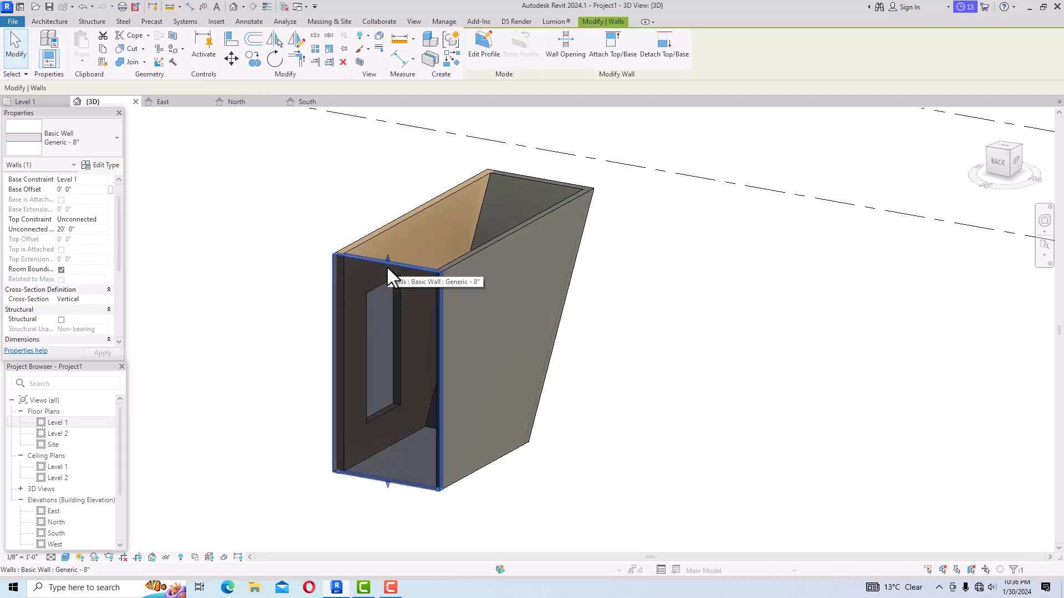
left_click(569, 50)
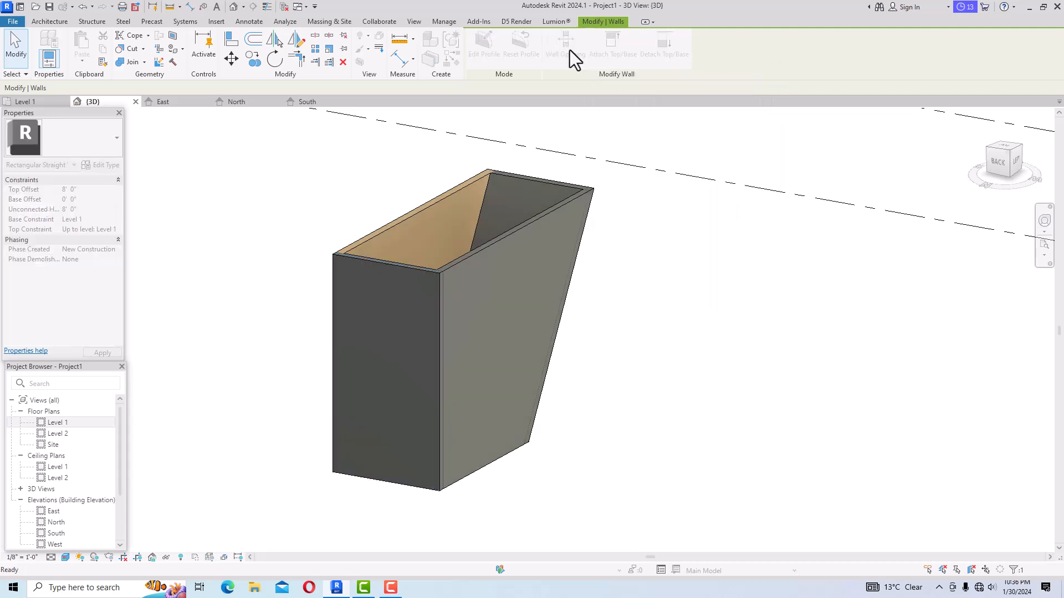
key("Escape")
key("Escape")
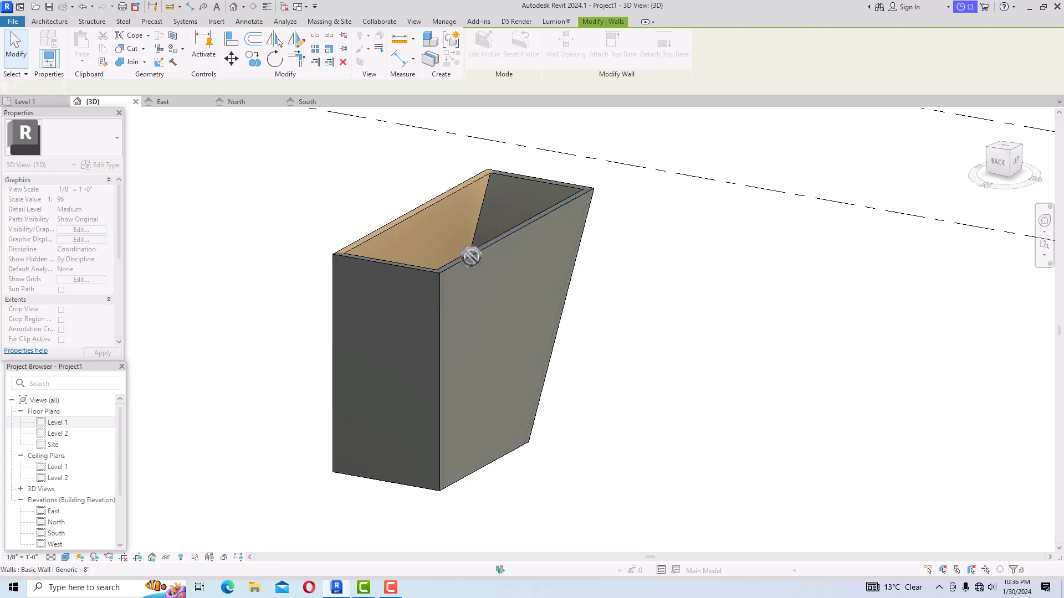
Cut a rectangular wall opening about 11' 6" high through the long Generic - 8" wall.
left_click(497, 243)
left_click(568, 40)
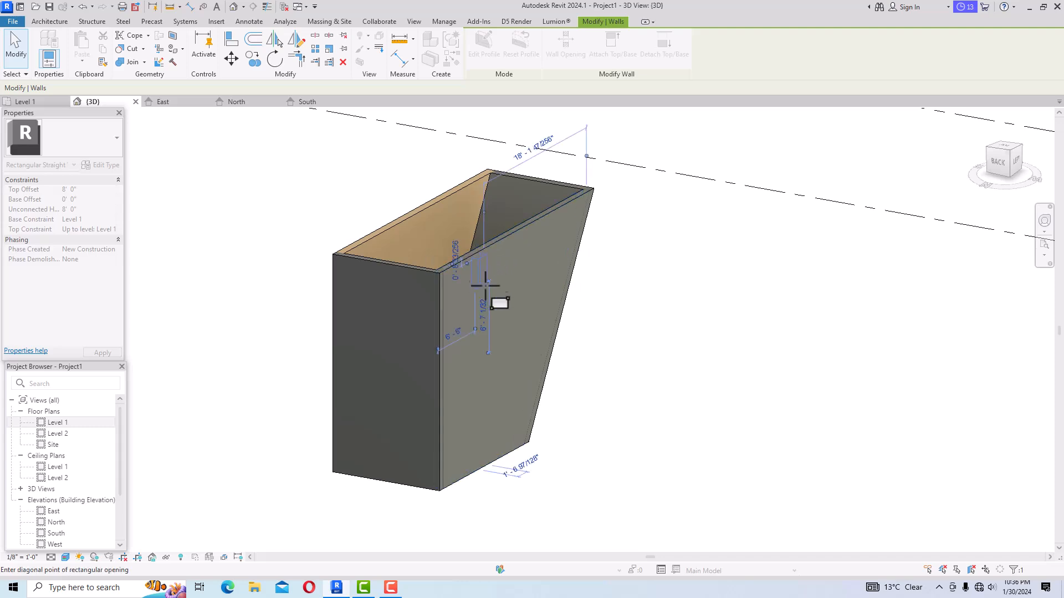
left_click(520, 359)
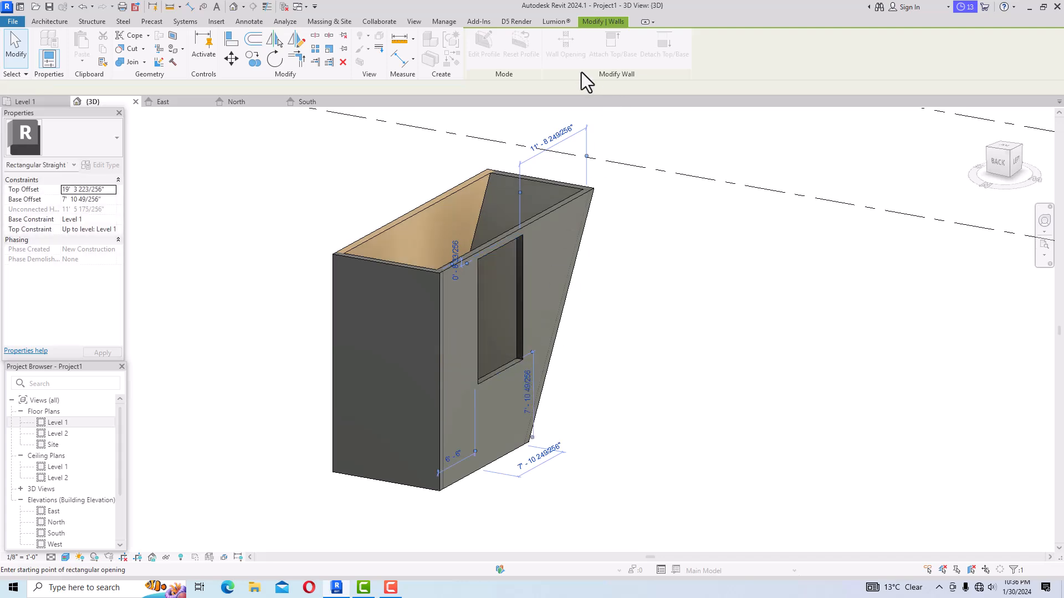
key("Escape")
key("Escape")
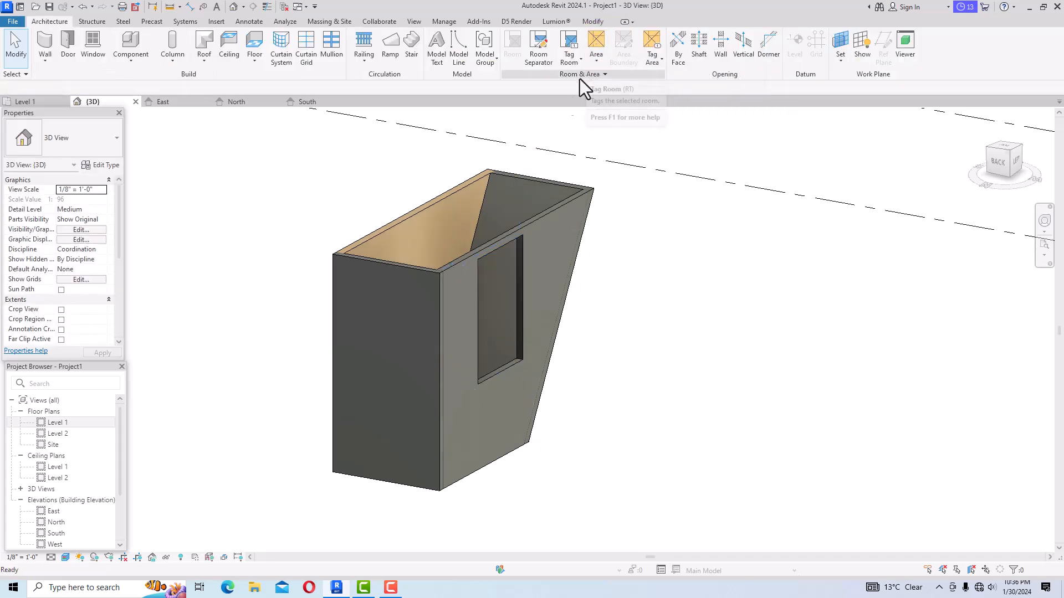
left_click(528, 227)
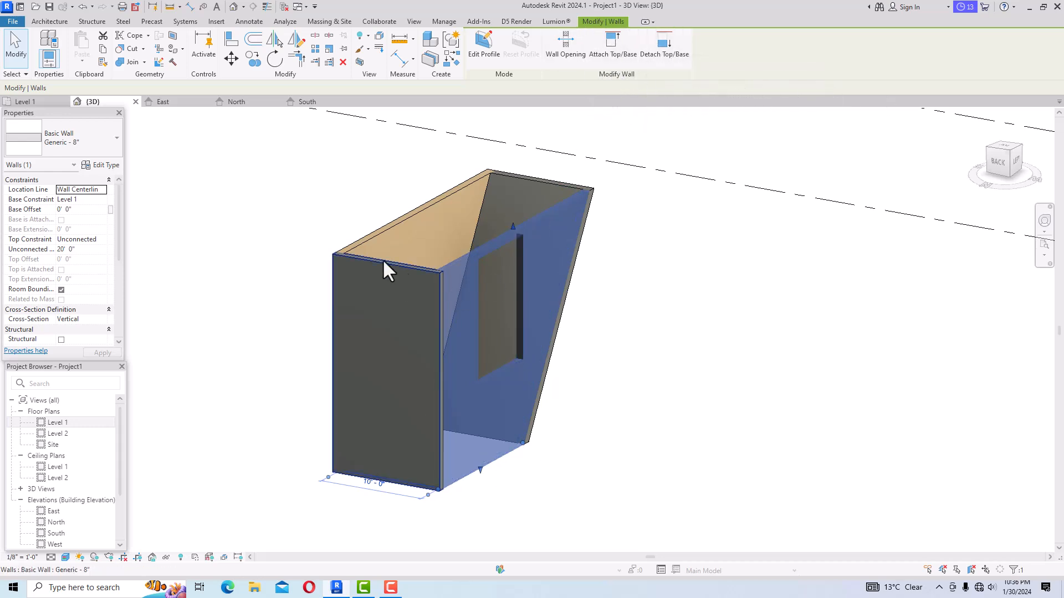
key("Escape")
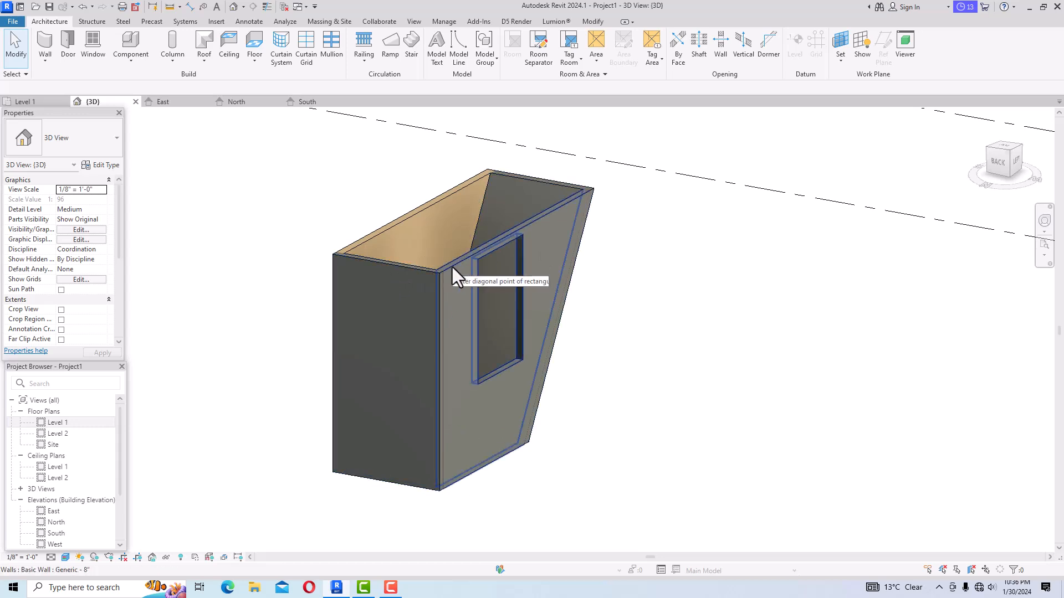
In the Level 1 floor plan, draw a 13' horizontal Generic - 12" wall to the right of the room.
double_click(57, 424)
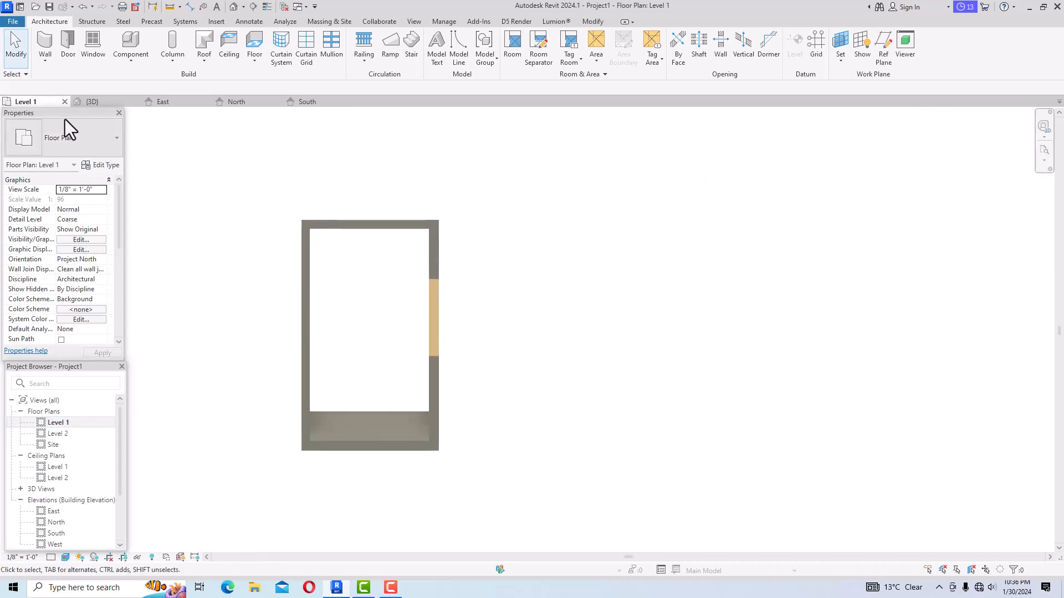
left_click(46, 47)
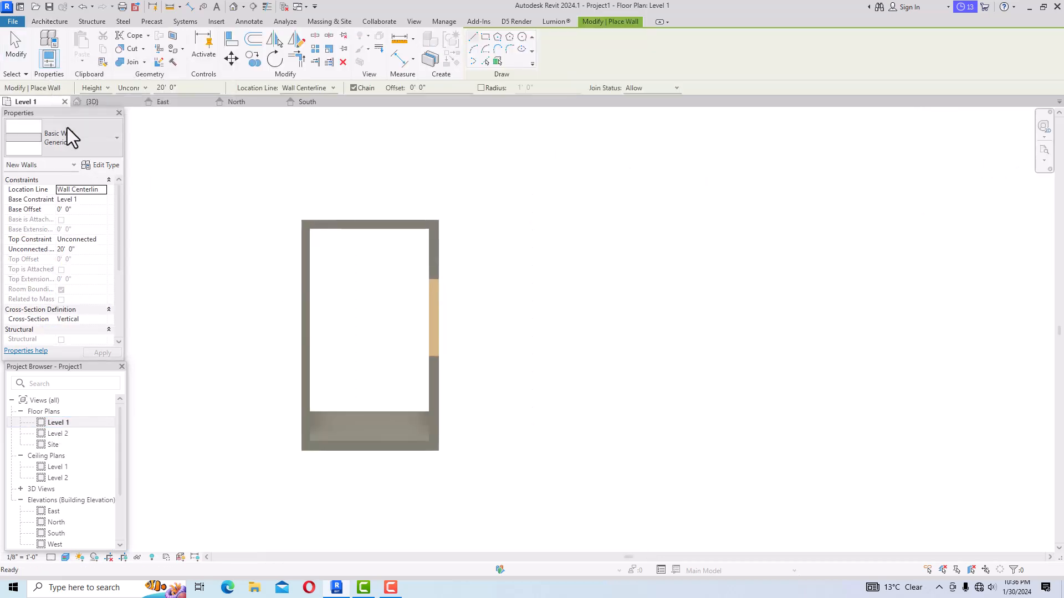
left_click(91, 153)
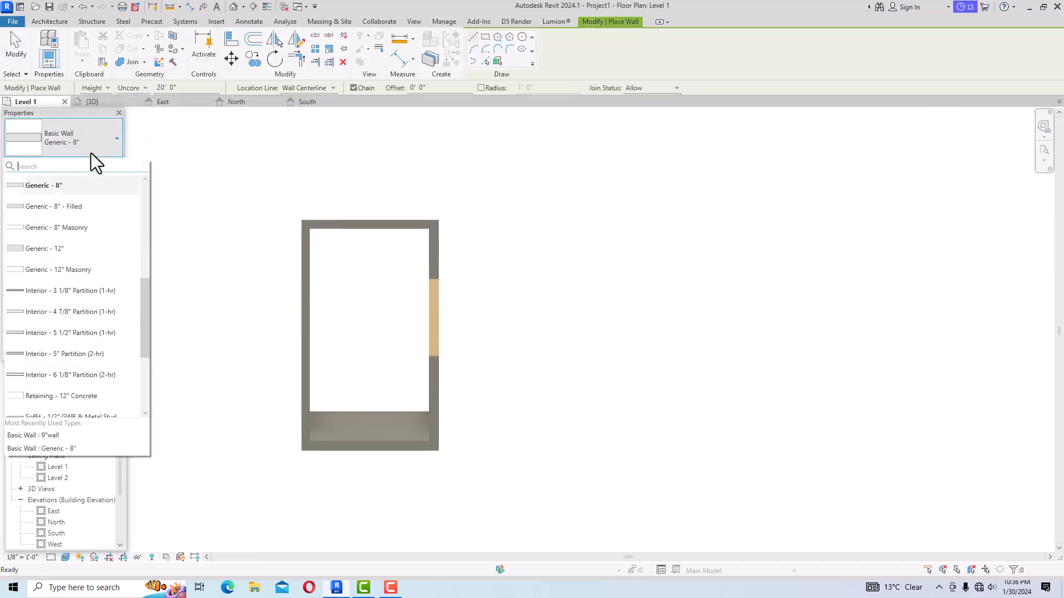
left_click(61, 251)
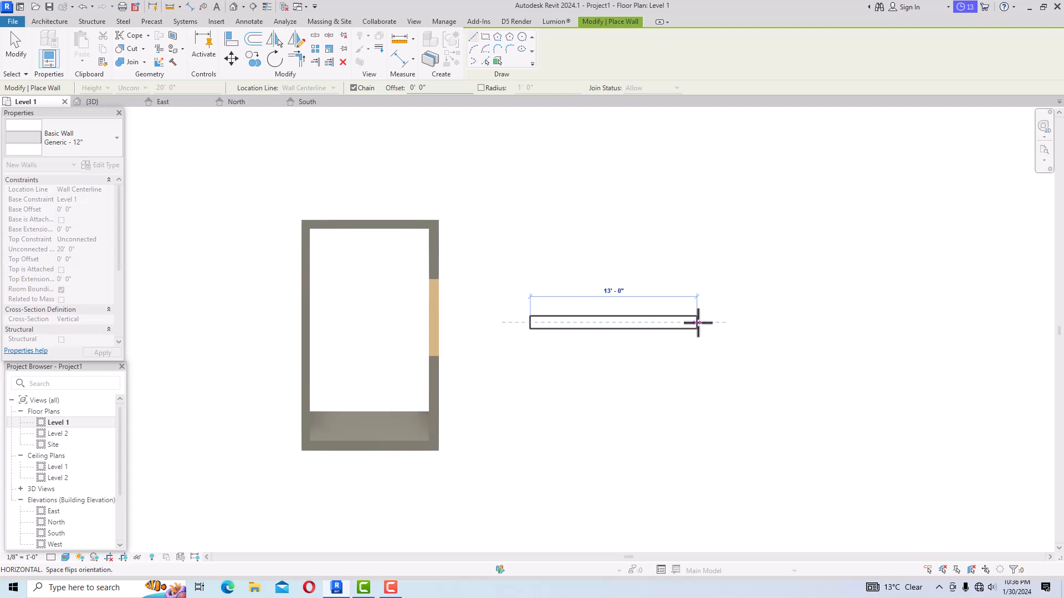
left_click(697, 322)
key("Escape")
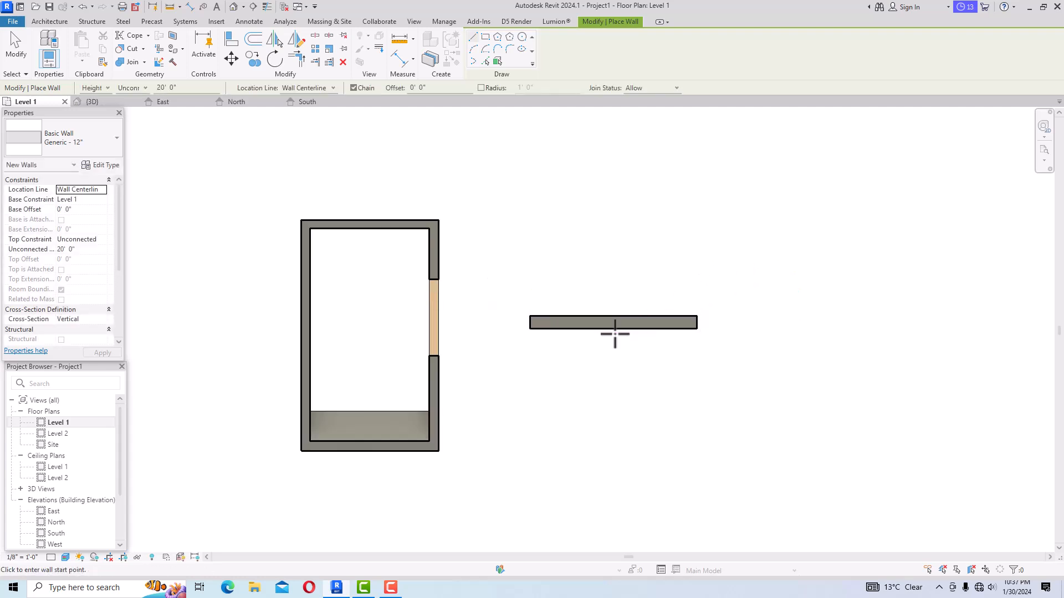
key("Escape")
Set the new Generic - 12" wall's unconnected height to 15'.
left_click(614, 329)
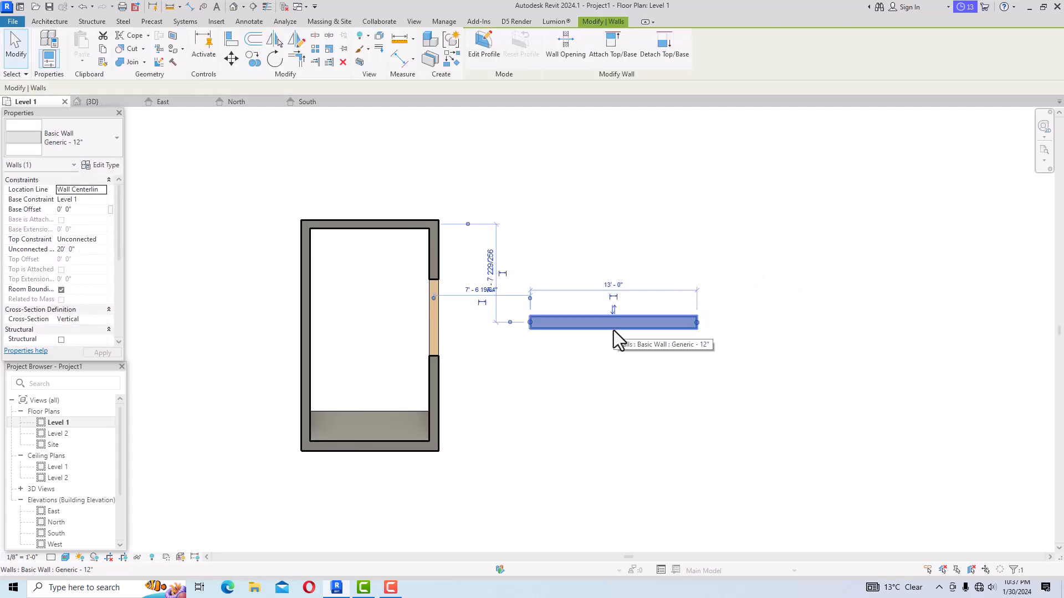
left_click(81, 249)
type("15")
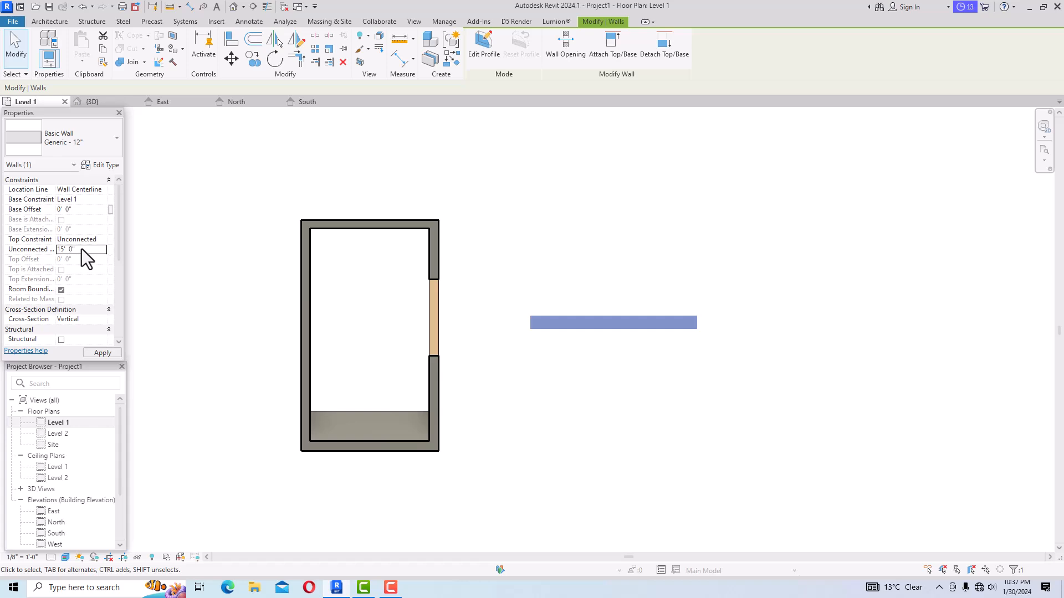
left_click(95, 353)
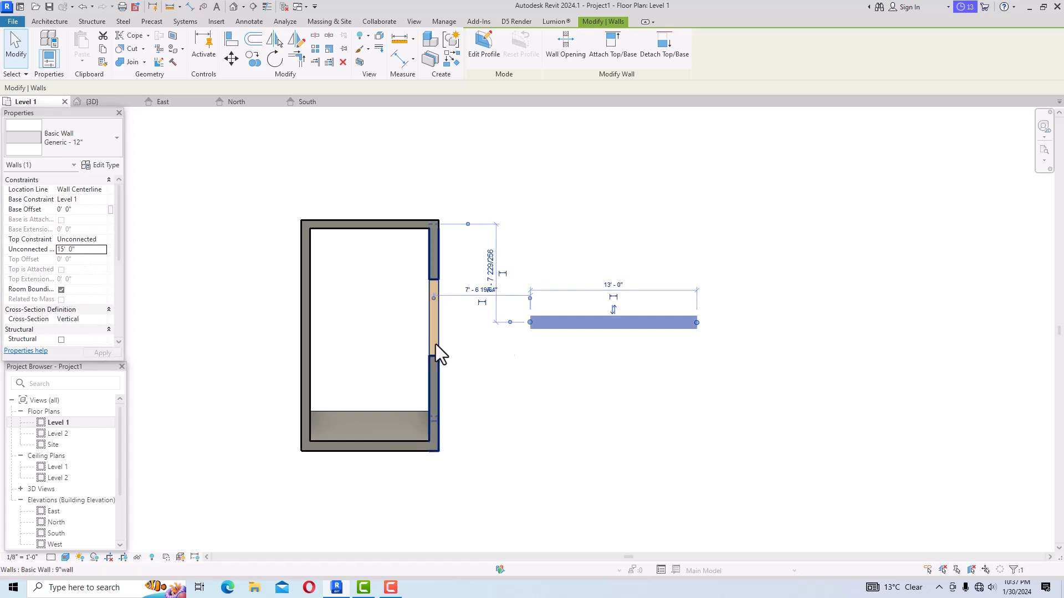
left_click(589, 374)
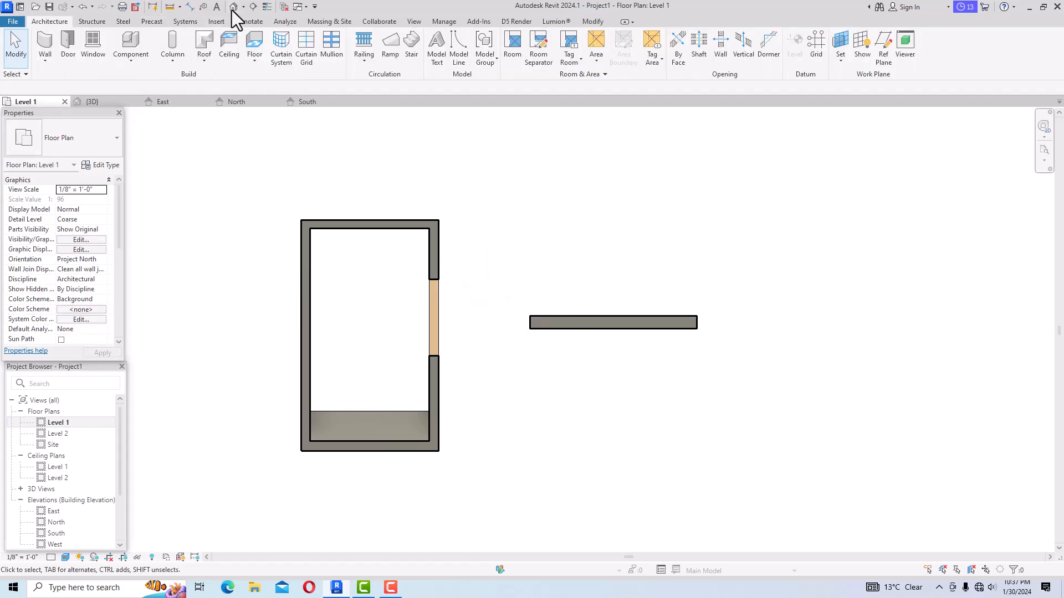
Draw a horizontal Interior - 3 1/8" Partition (1-hr) wall below the Generic - 12" wall.
left_click(44, 44)
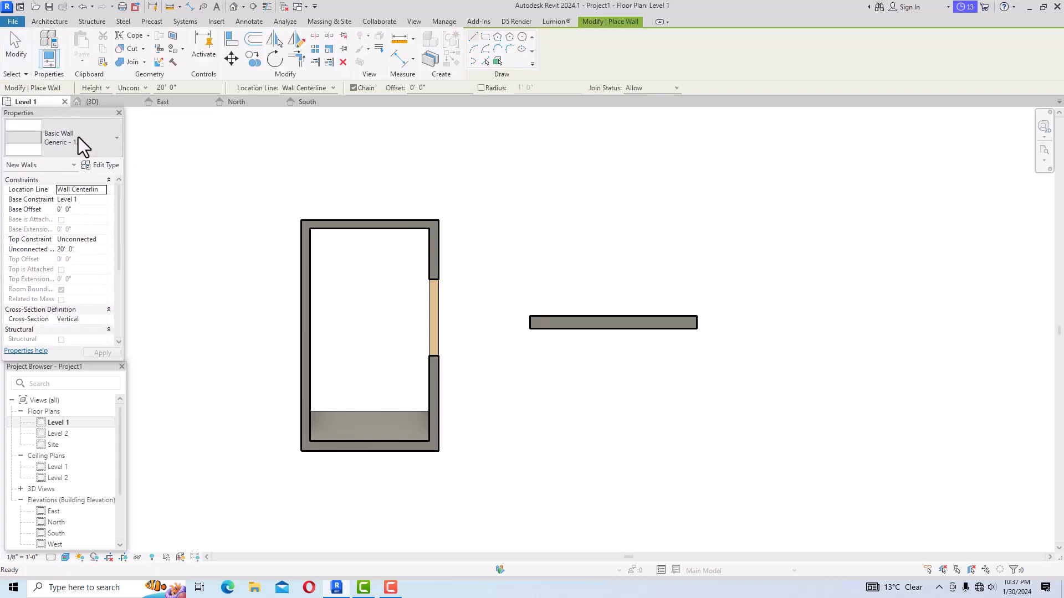
left_click(79, 138)
left_click(75, 229)
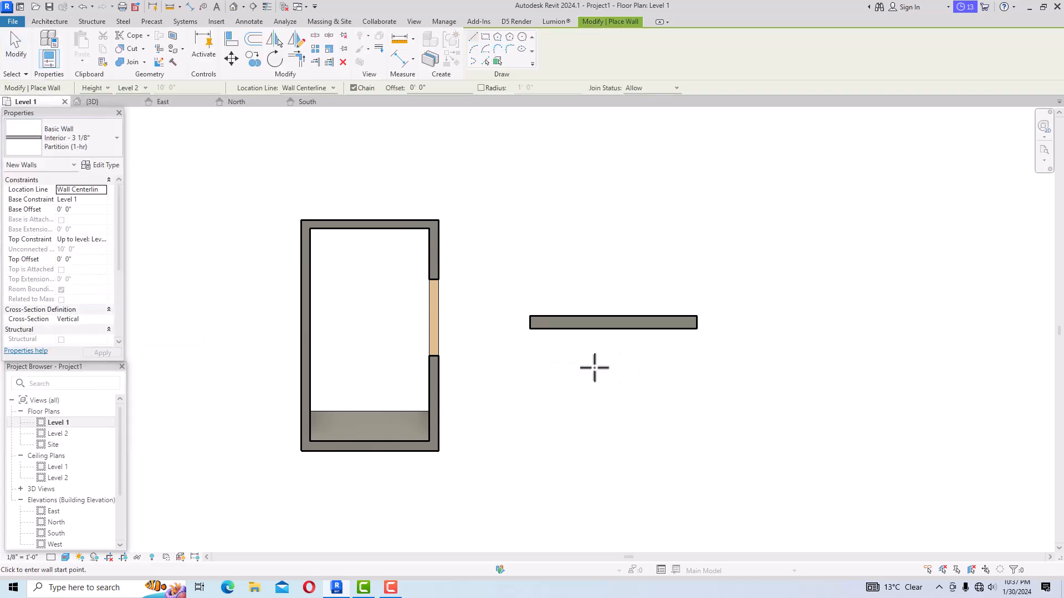
left_click(540, 380)
left_click(745, 357)
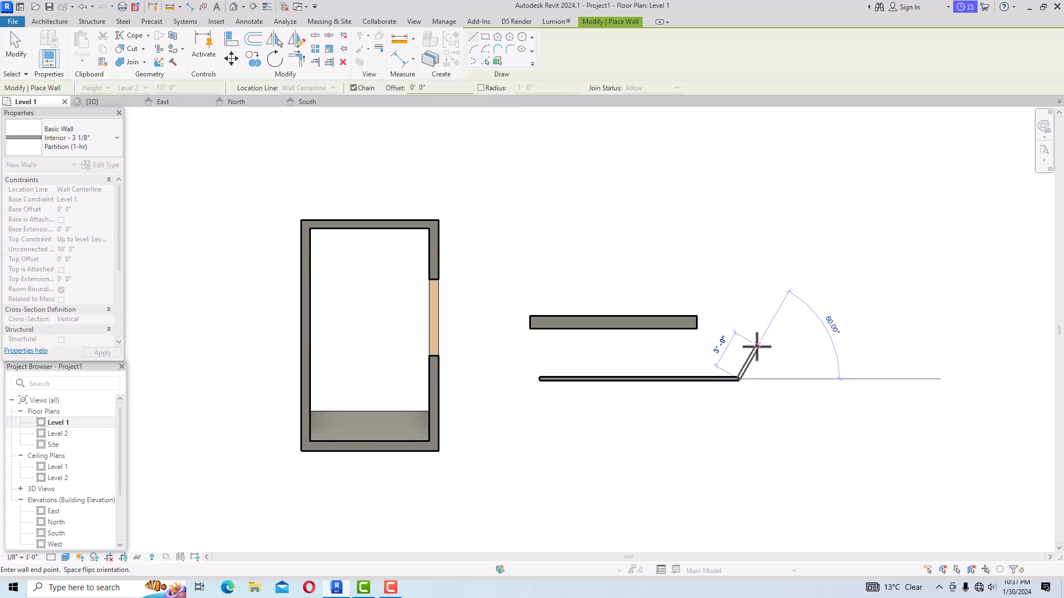
Draw a 12' horizontal Soffit - 1/2" GWB & Metal Stud wall below the interior partition.
left_click(83, 145)
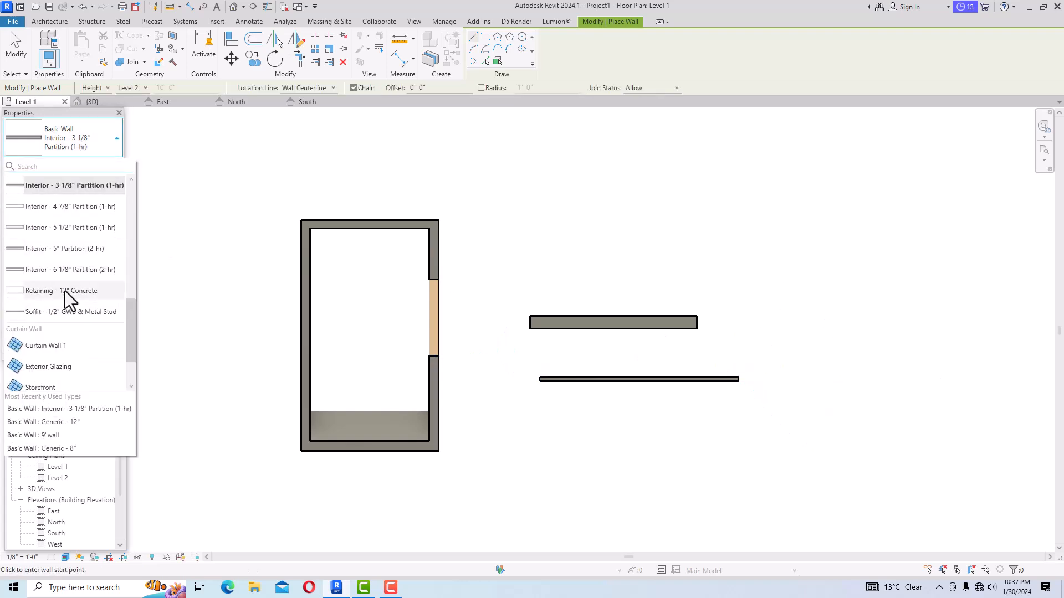
scroll(64, 290, "down", 1)
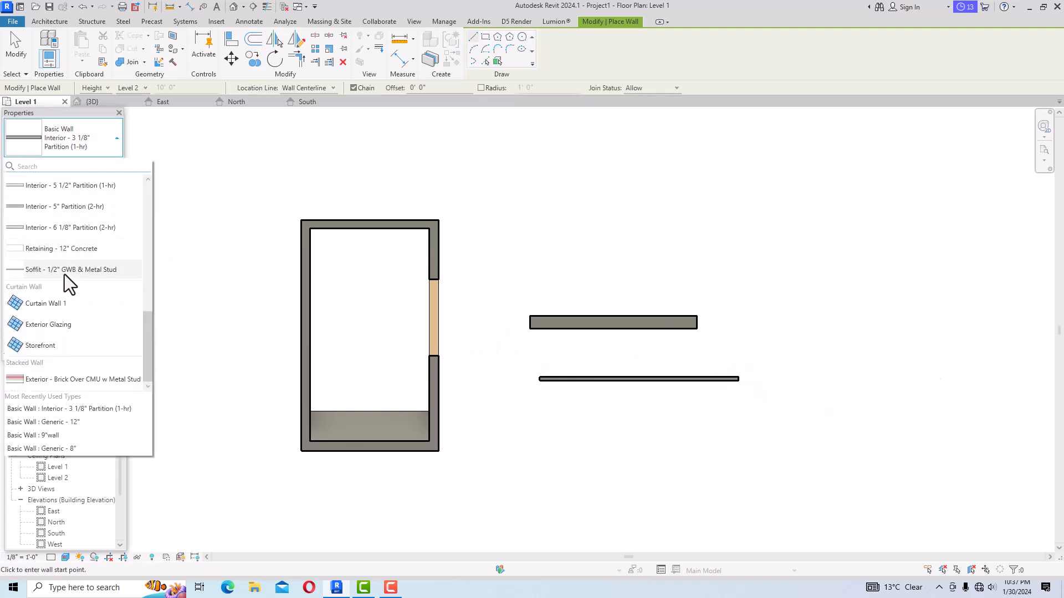
left_click(64, 274)
left_click(563, 434)
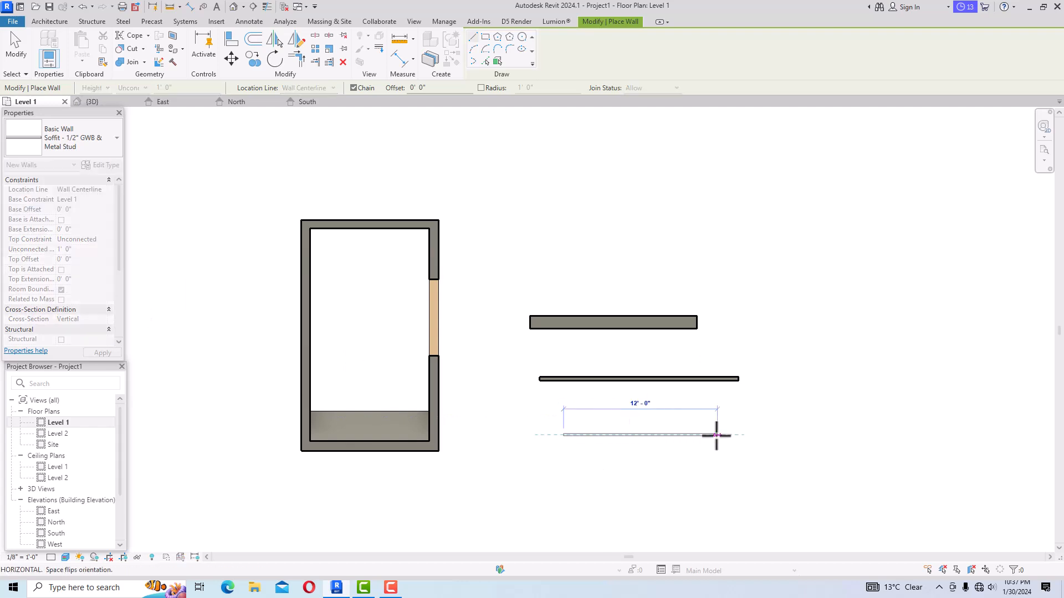
left_click(759, 401)
key("Escape")
key("Escape")
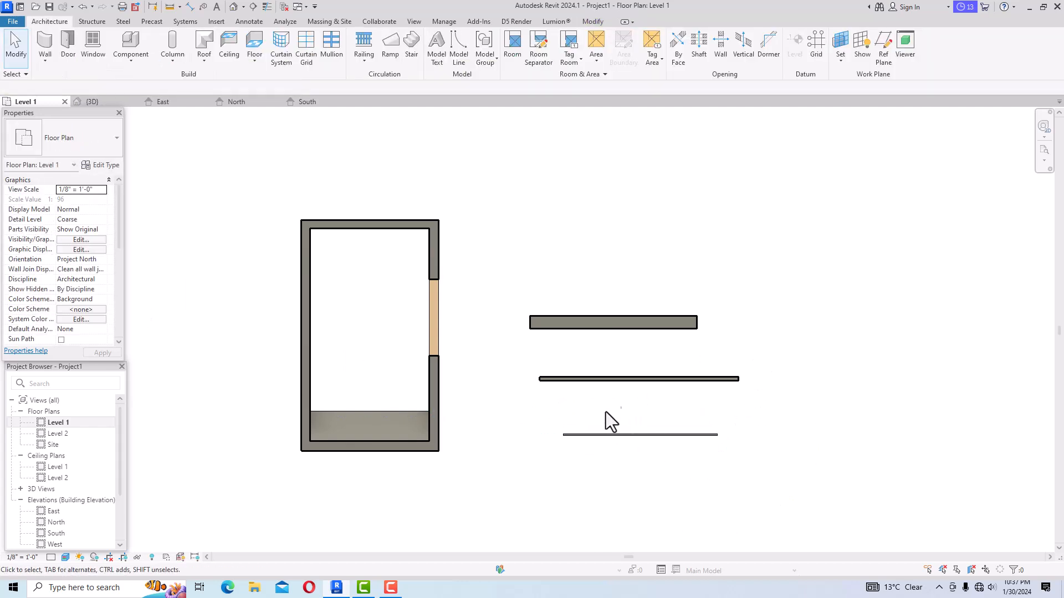
Show the walls in the 3D view with the Textures visual style and inspect them from the front and back.
left_click(233, 6)
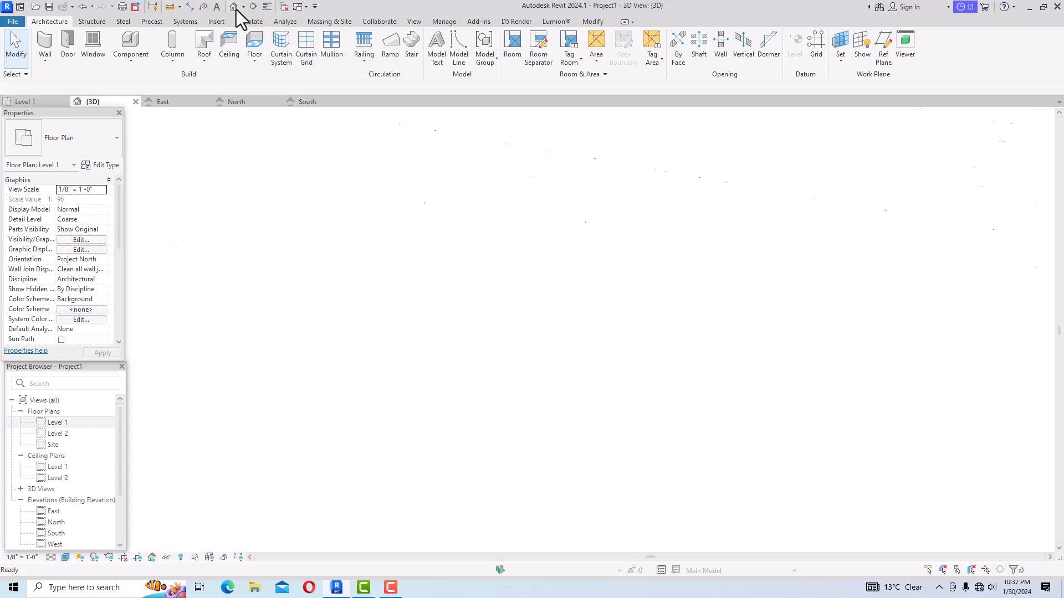
left_click_drag(1033, 180, 956, 229)
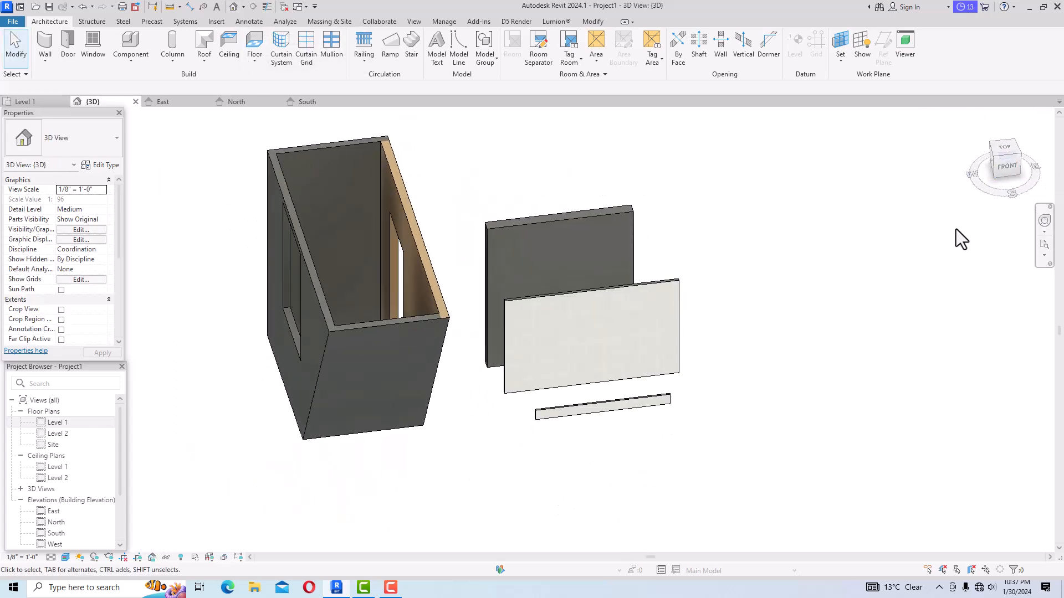
left_click(69, 560)
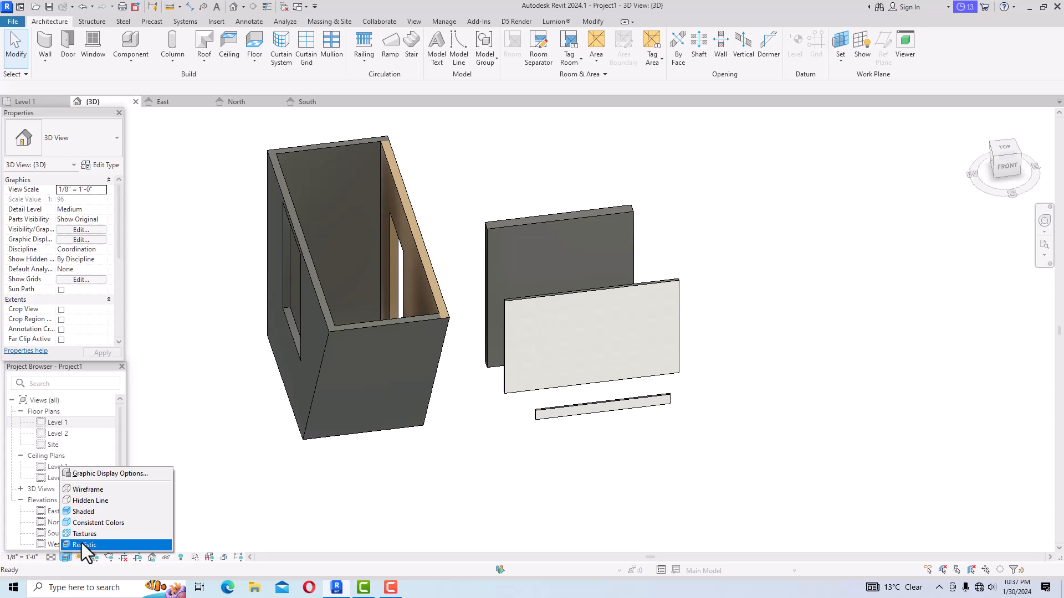
left_click(82, 535)
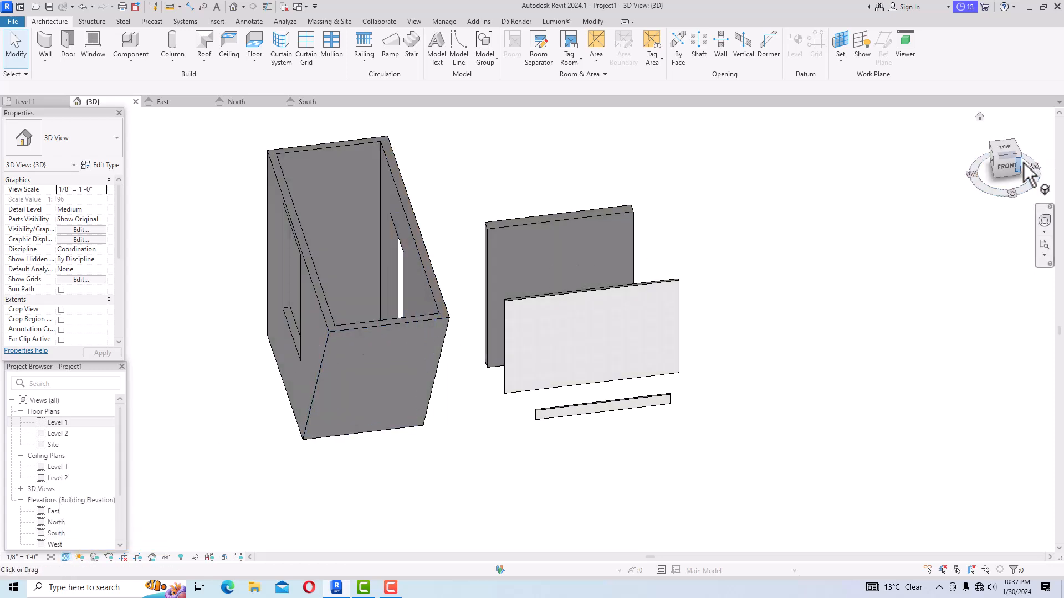
left_click(1007, 166)
left_click_drag(999, 167, 283, 152)
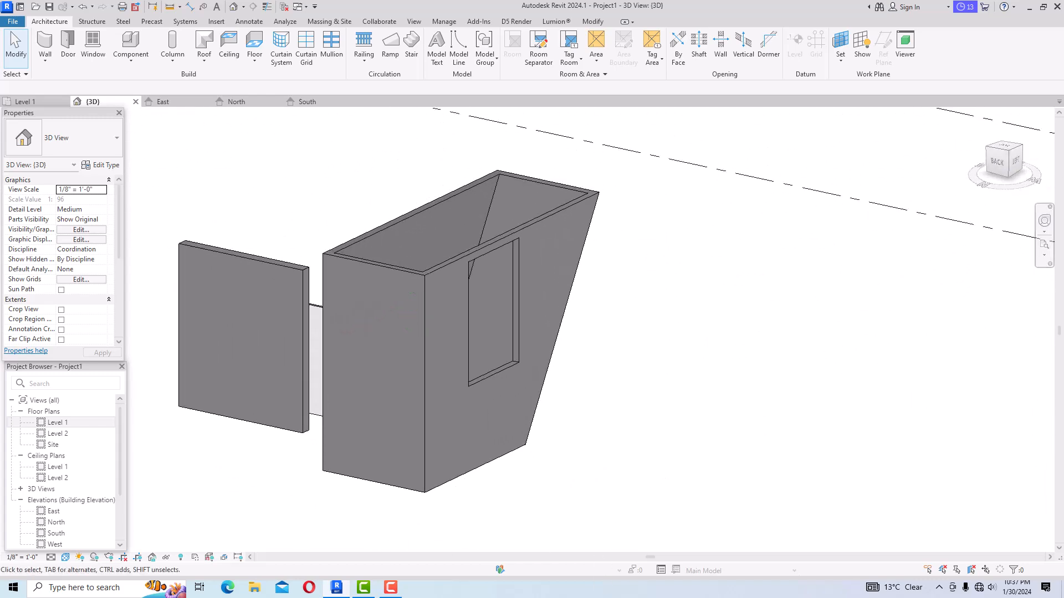
Cycle the 3D view through the Consistent Colors, Shaded and Wireframe visual styles, ending on Hidden Line.
left_click(64, 557)
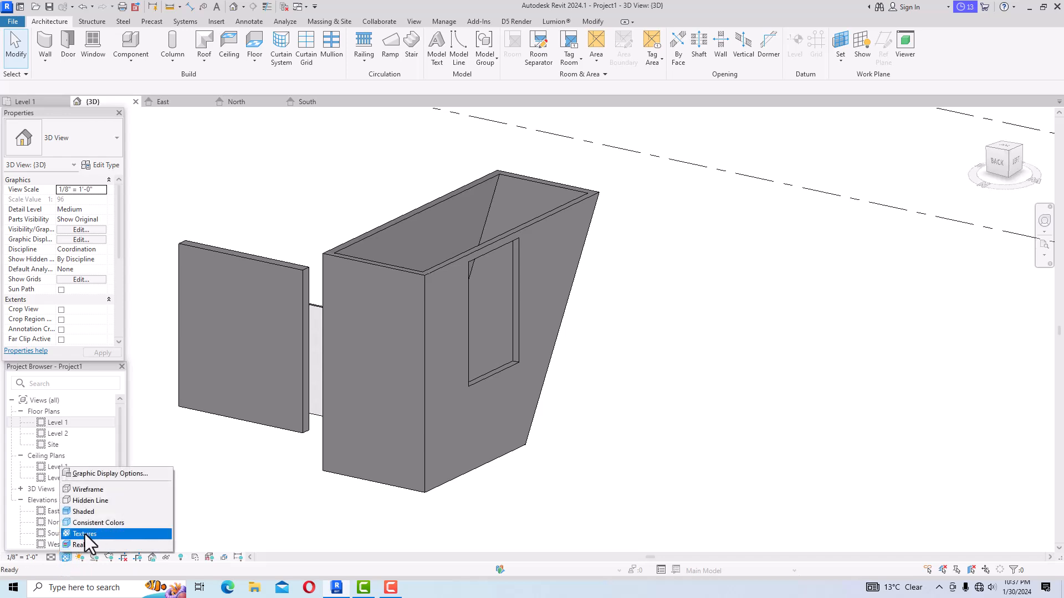
left_click(87, 525)
left_click(67, 556)
left_click(75, 512)
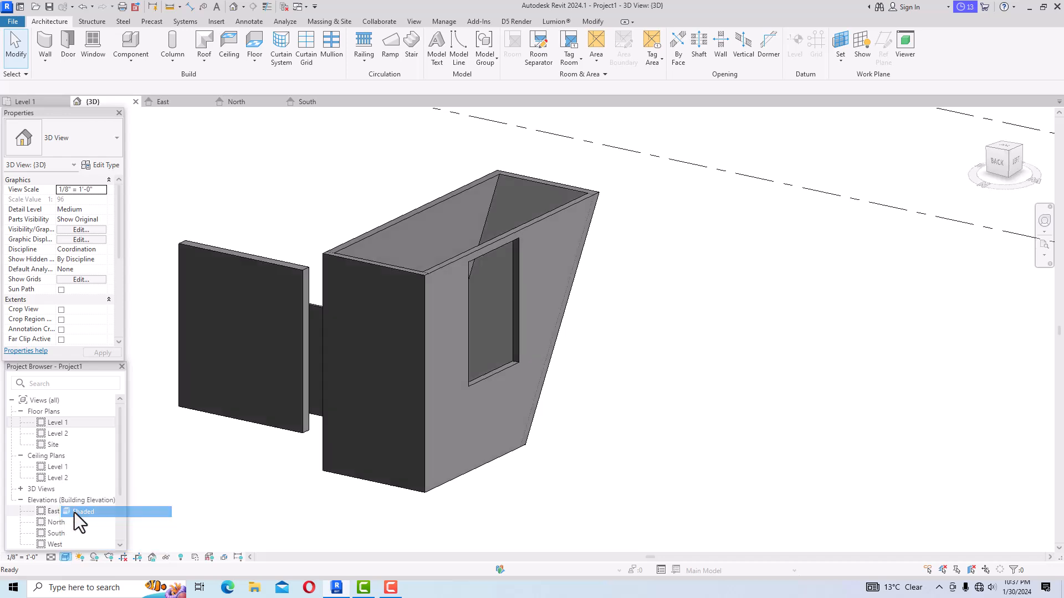
left_click(66, 556)
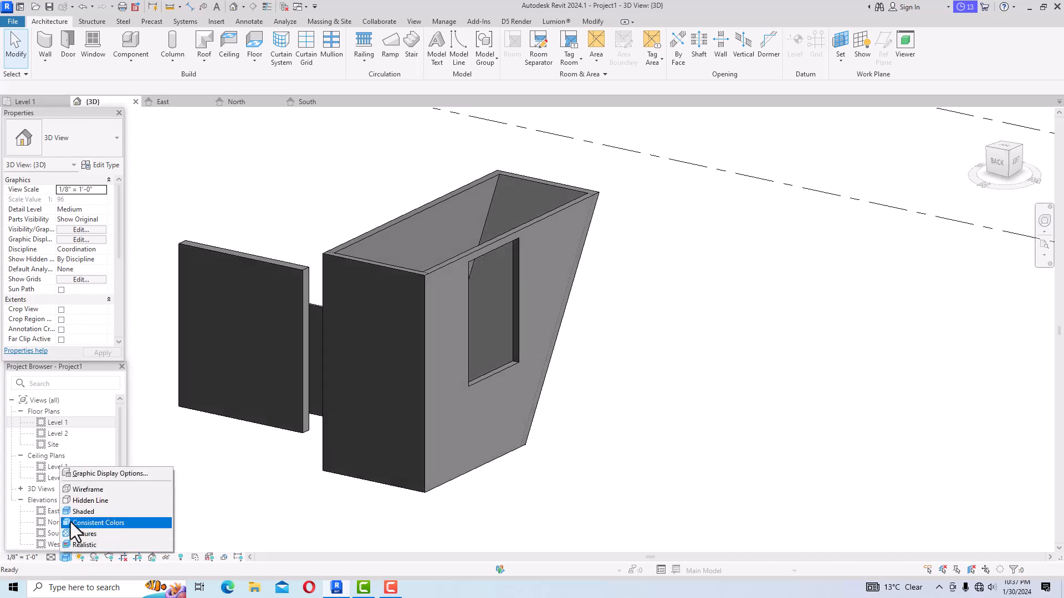
left_click(80, 490)
left_click(67, 556)
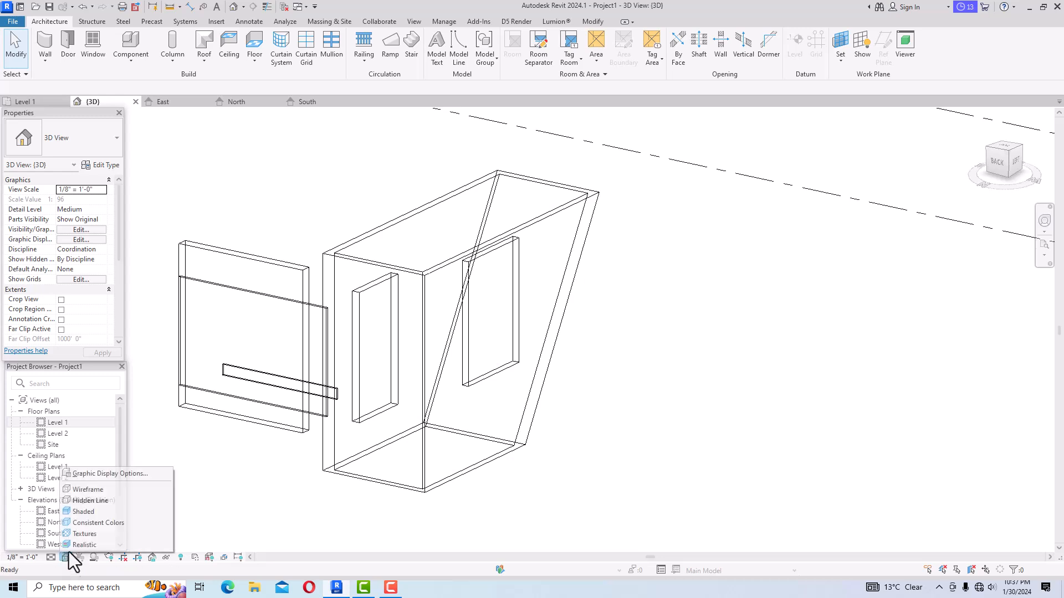
left_click(80, 502)
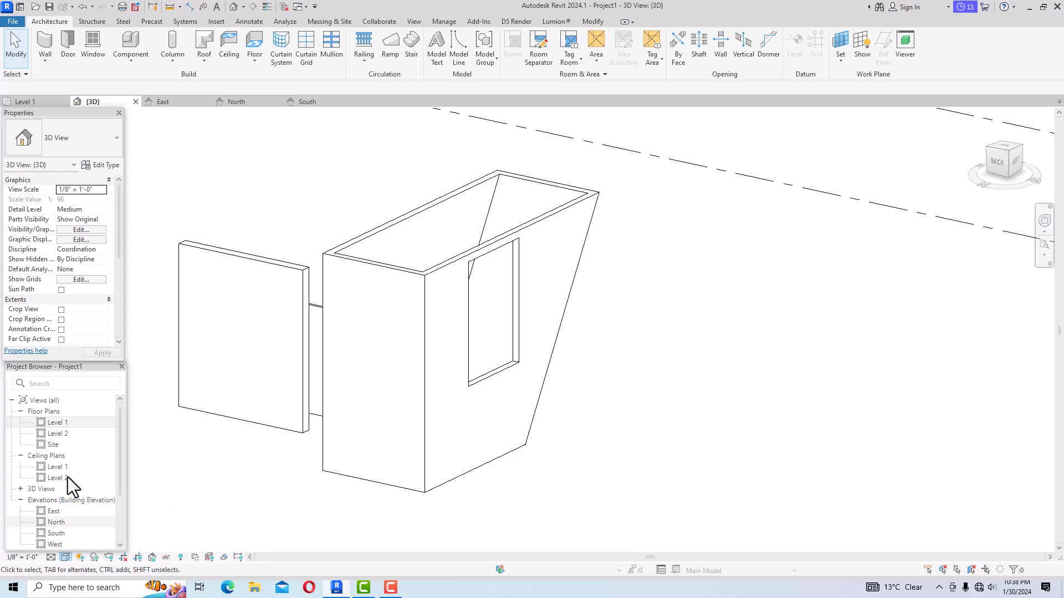
Open the Level 1 floor plan and compare the walls at Fine and Medium detail level, ending on Coarse.
double_click(62, 422)
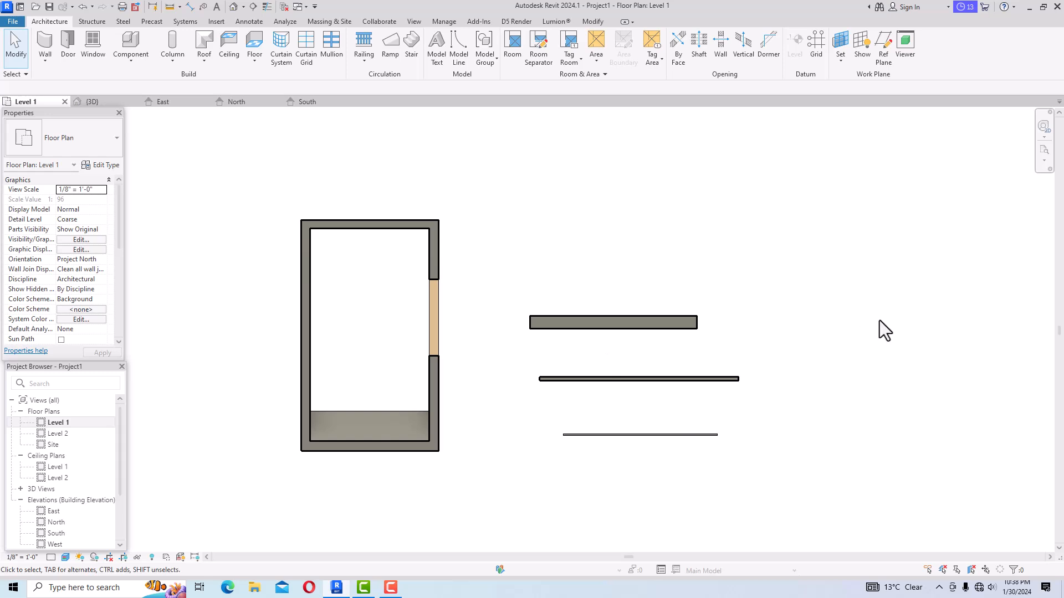
left_click(51, 558)
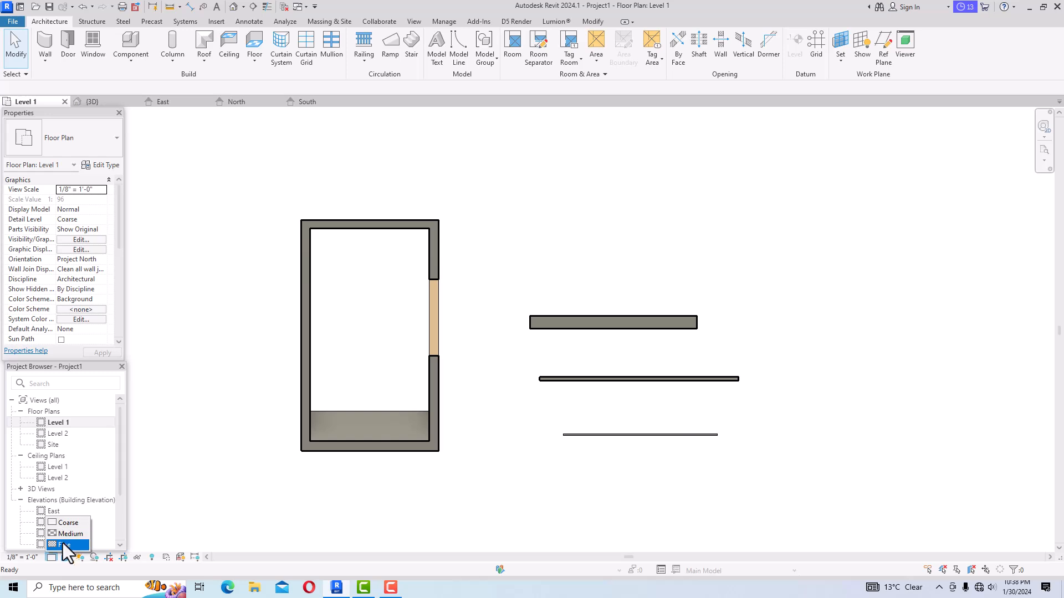
left_click(62, 543)
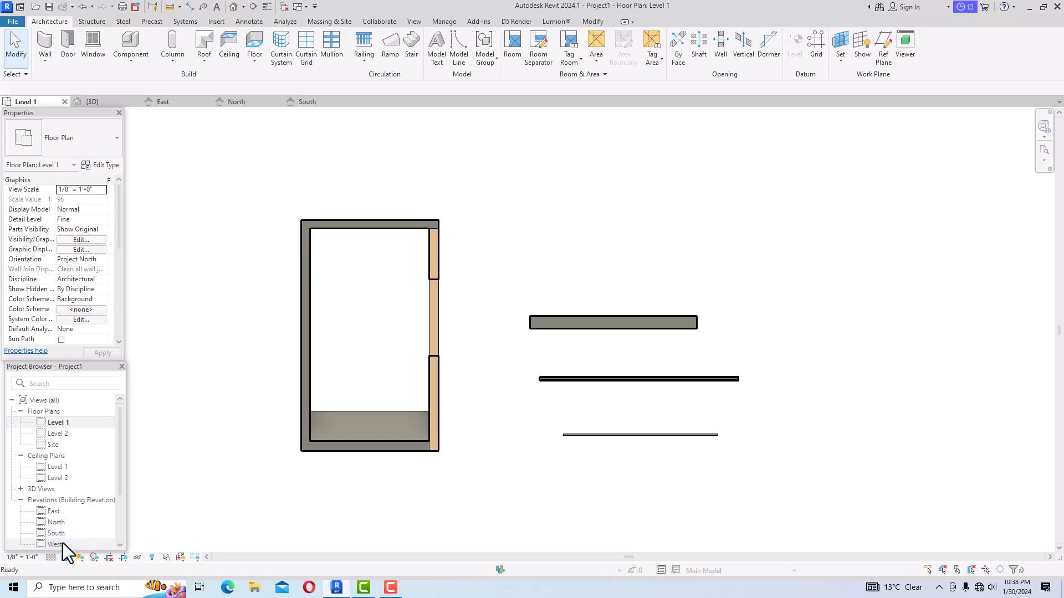
scroll(693, 309, "up", 1)
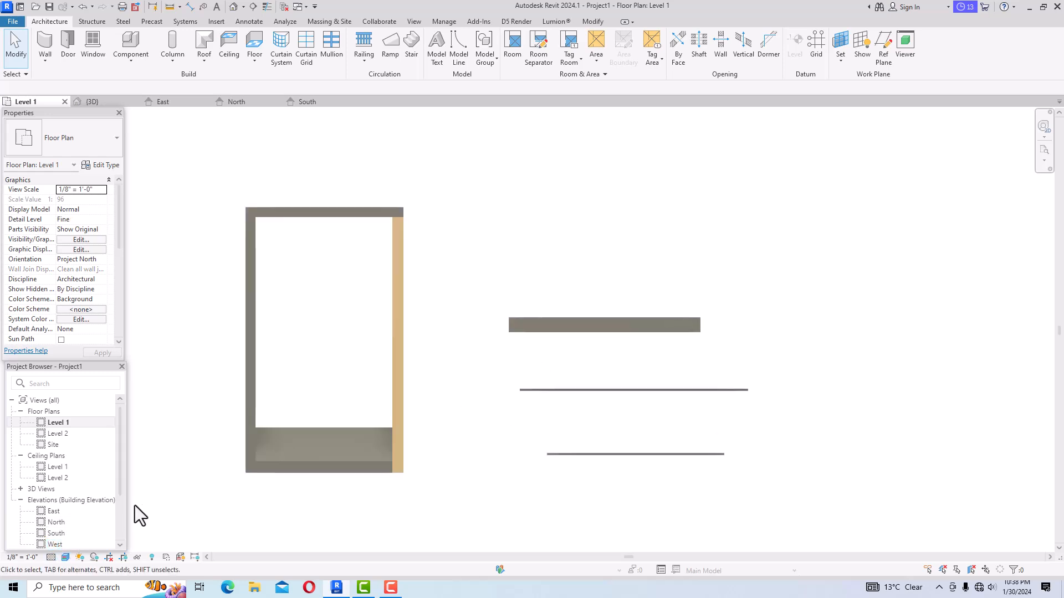
left_click(51, 557)
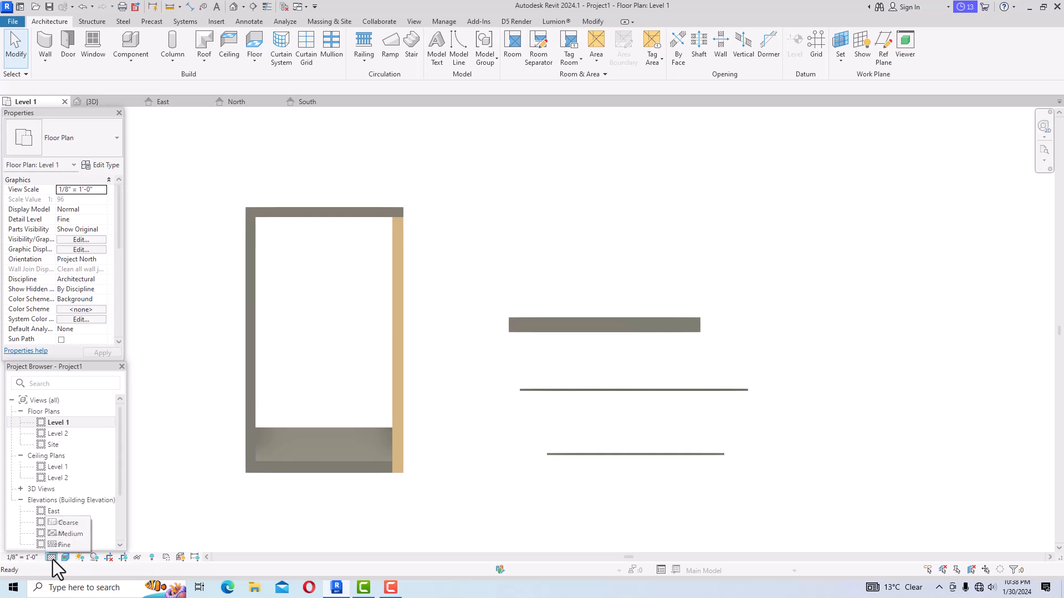
left_click(66, 534)
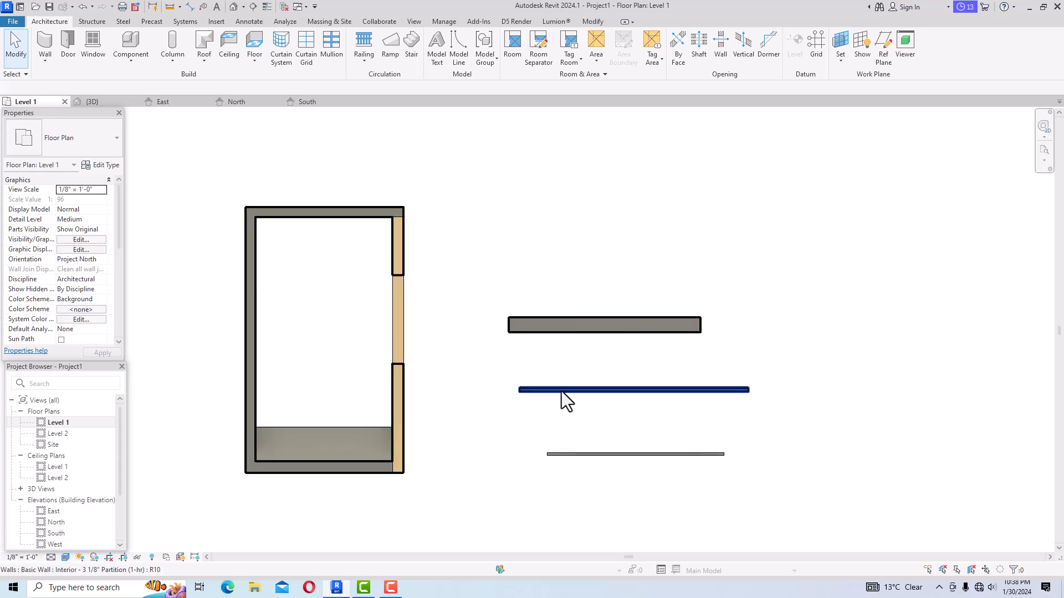
left_click(51, 559)
left_click(61, 524)
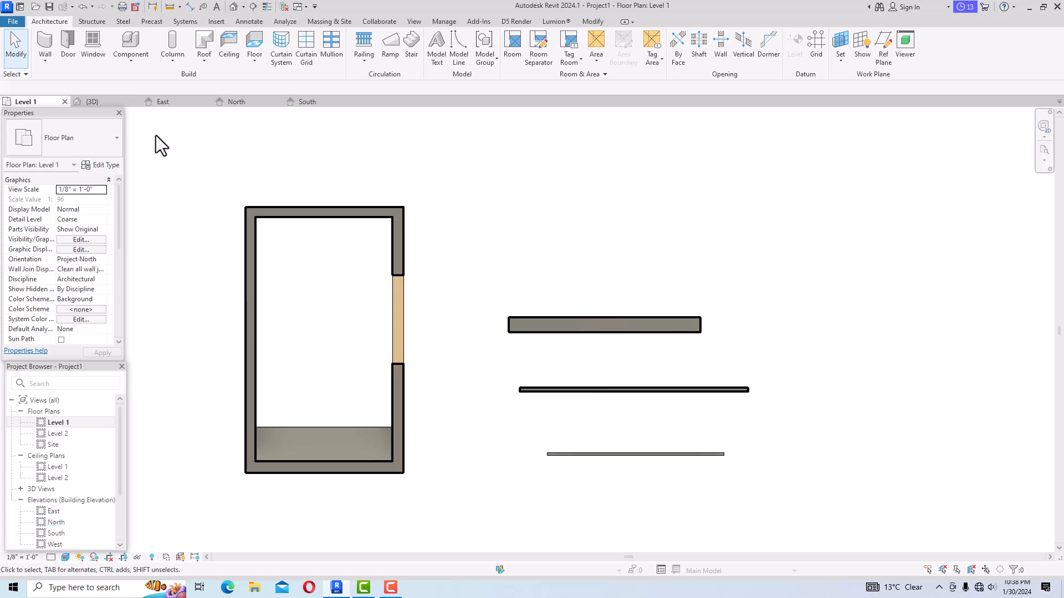
Draw a horizontal Exterior - Brick on CMU wall about 19' 6" long above the Generic - 12" wall.
left_click(43, 40)
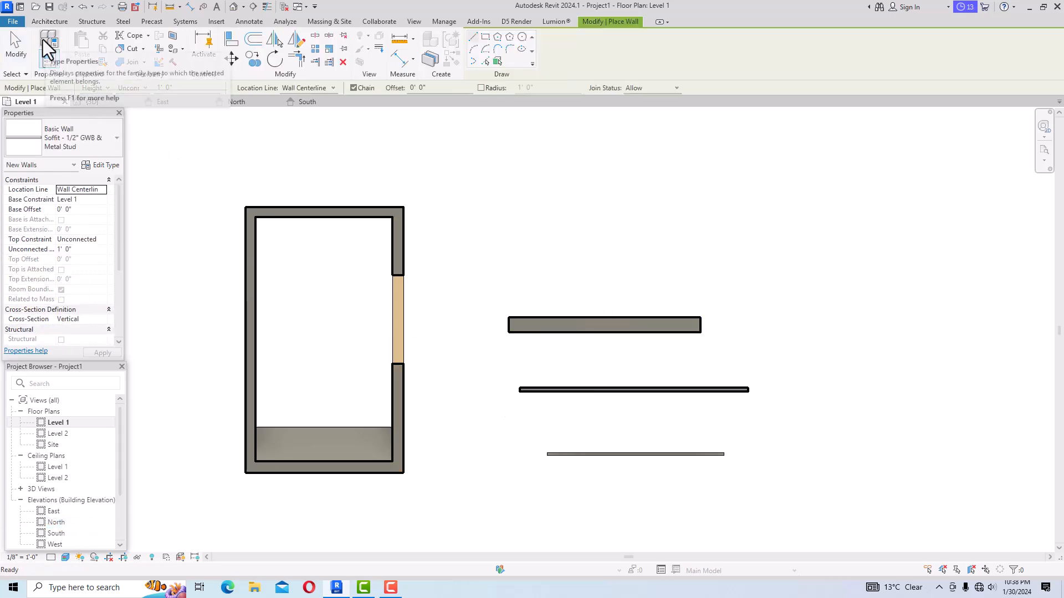
left_click(80, 144)
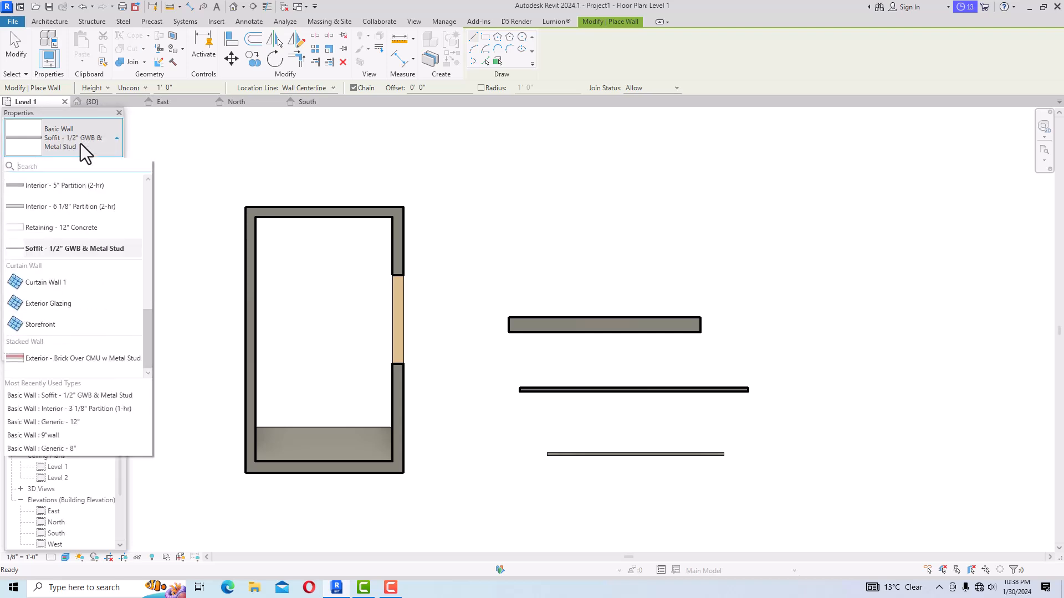
scroll(89, 204, "up", 10)
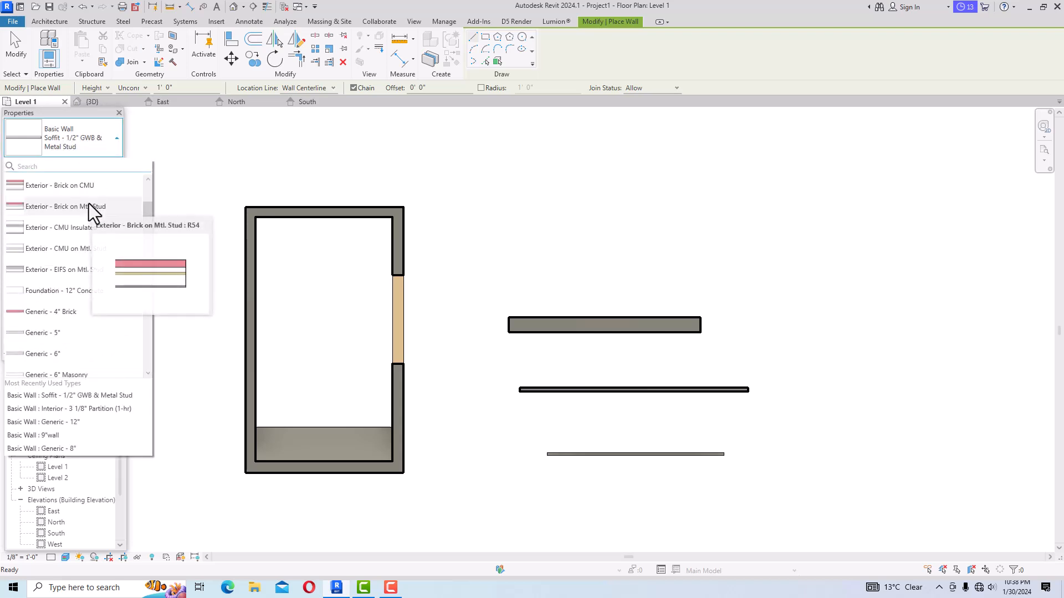
left_click(68, 192)
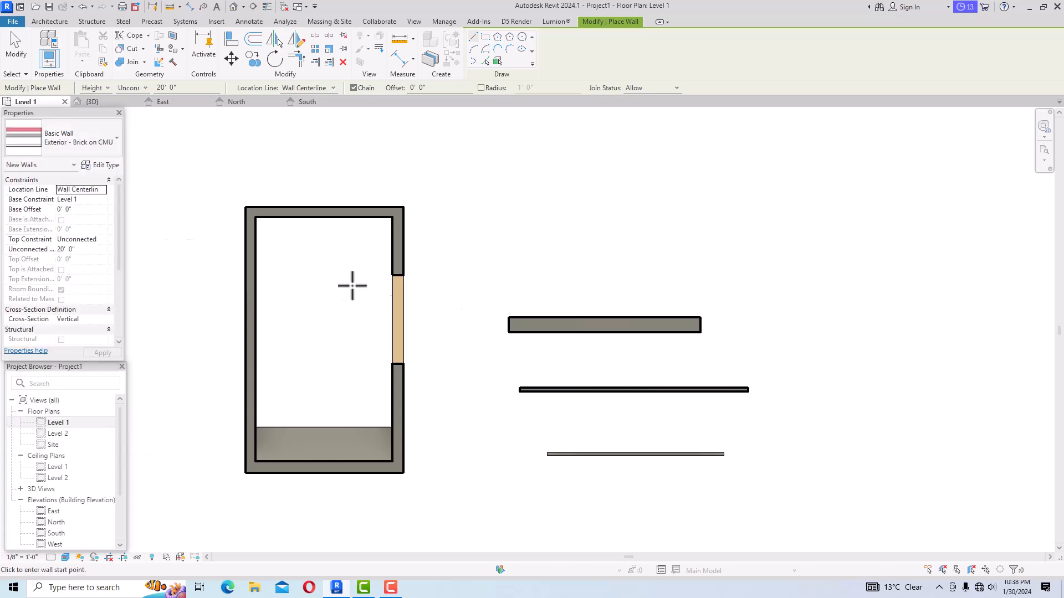
left_click(509, 242)
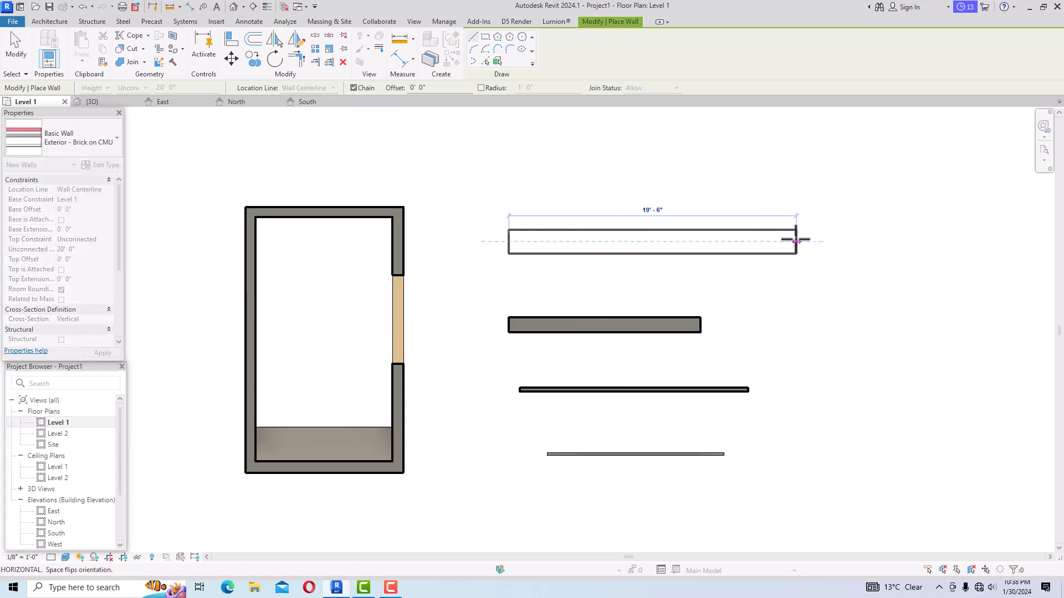
left_click(796, 242)
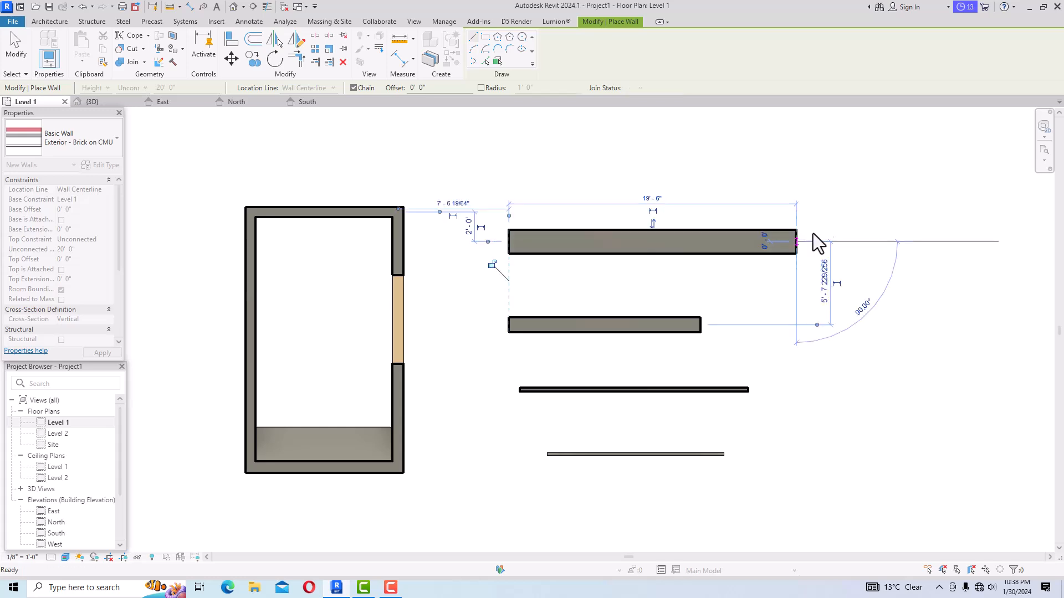
key("Escape")
key("Escape")
Set the floor plan's detail level to Fine and inspect the layers of the Exterior - Brick on CMU wall.
left_click(543, 252)
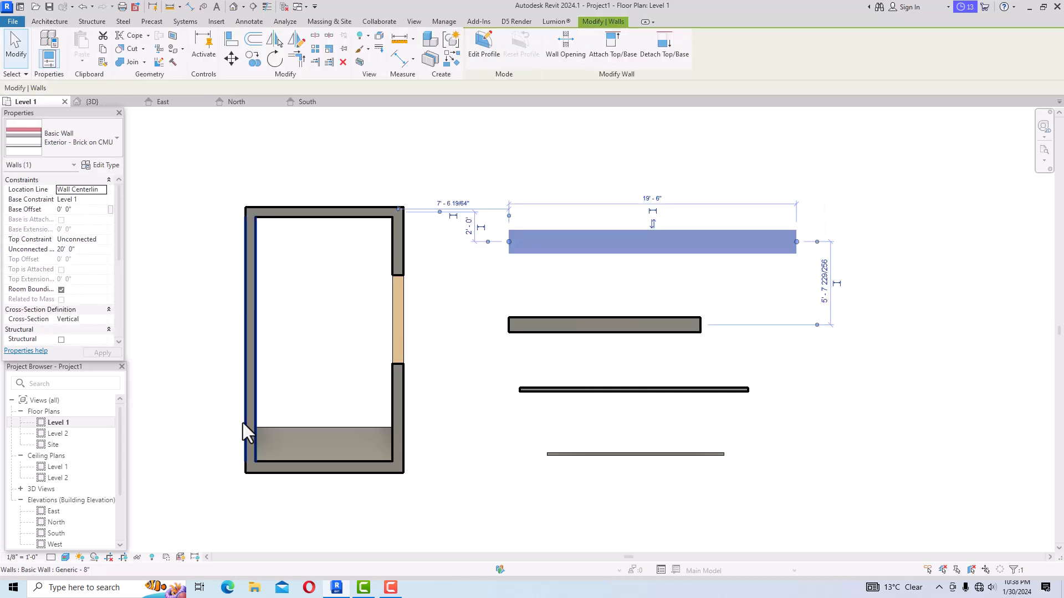
left_click(51, 558)
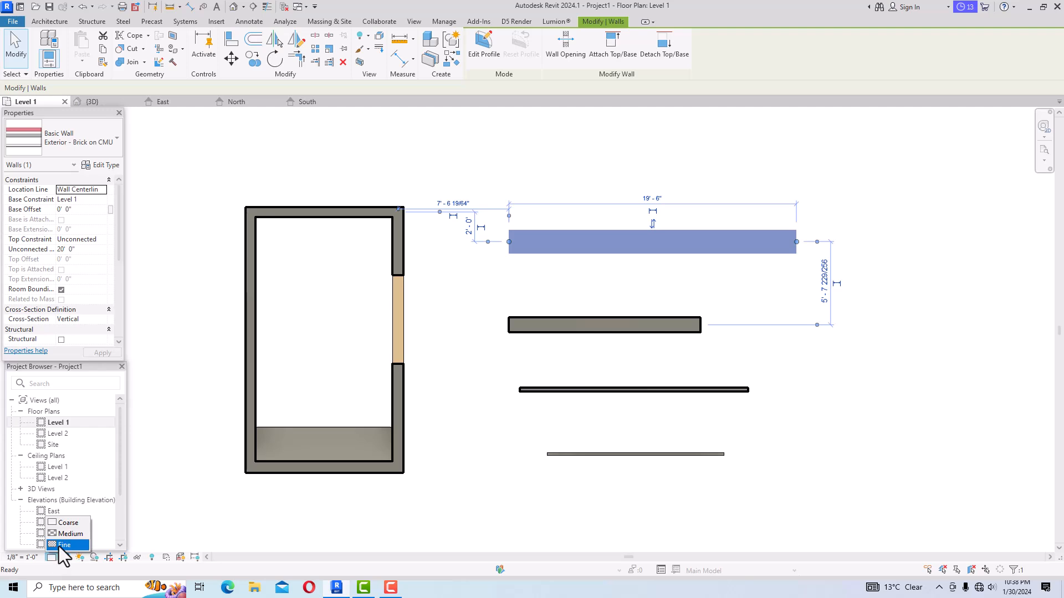
left_click(64, 546)
scroll(890, 244, "up", 3)
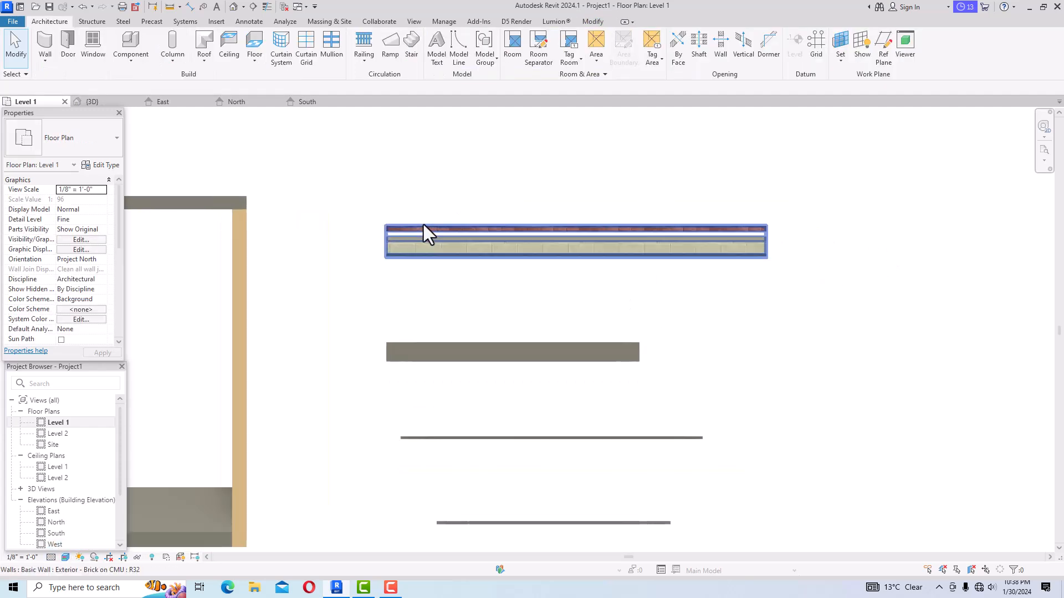
scroll(423, 225, "down", 2)
scroll(423, 224, "up", 4)
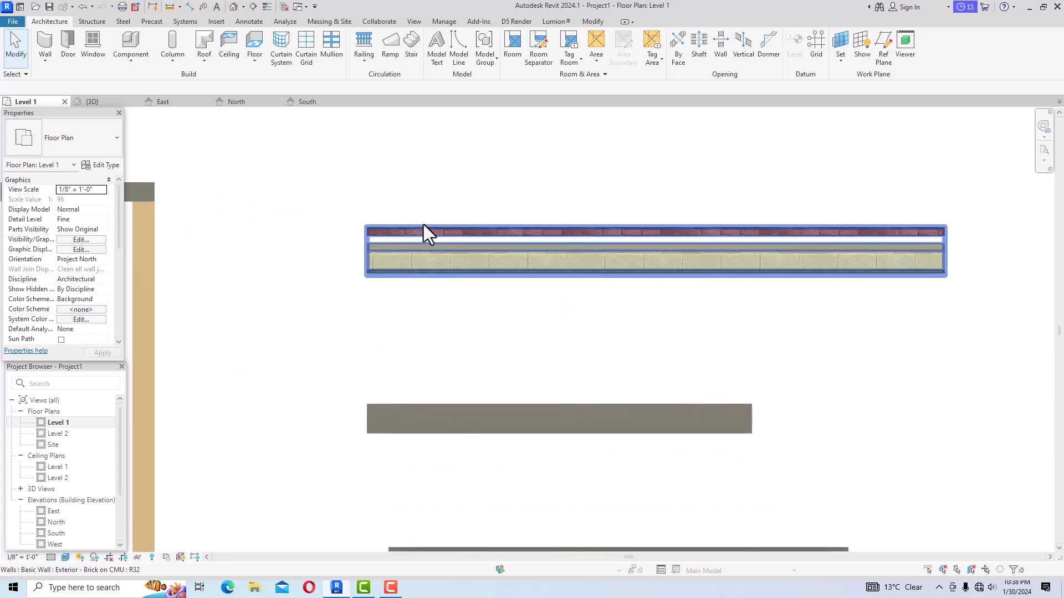
left_click(51, 558)
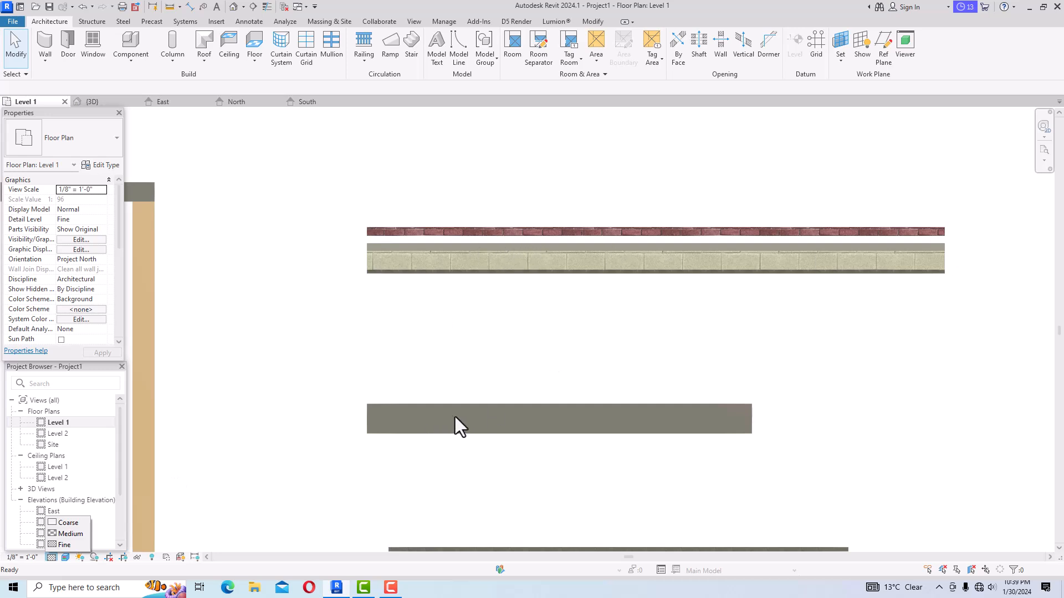
left_click(427, 234)
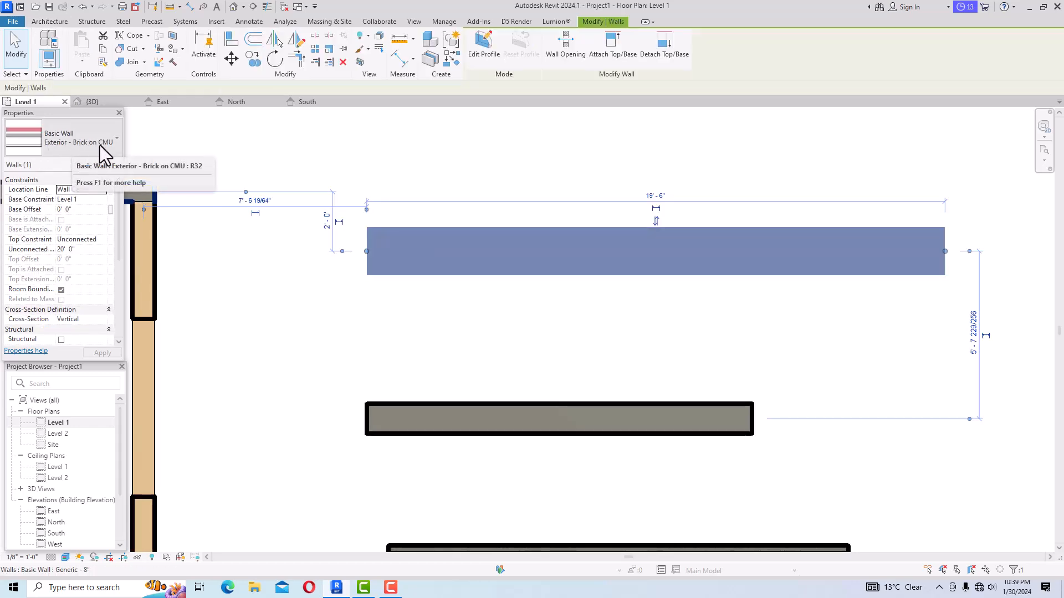
left_click(463, 216)
scroll(318, 311, "down", 4)
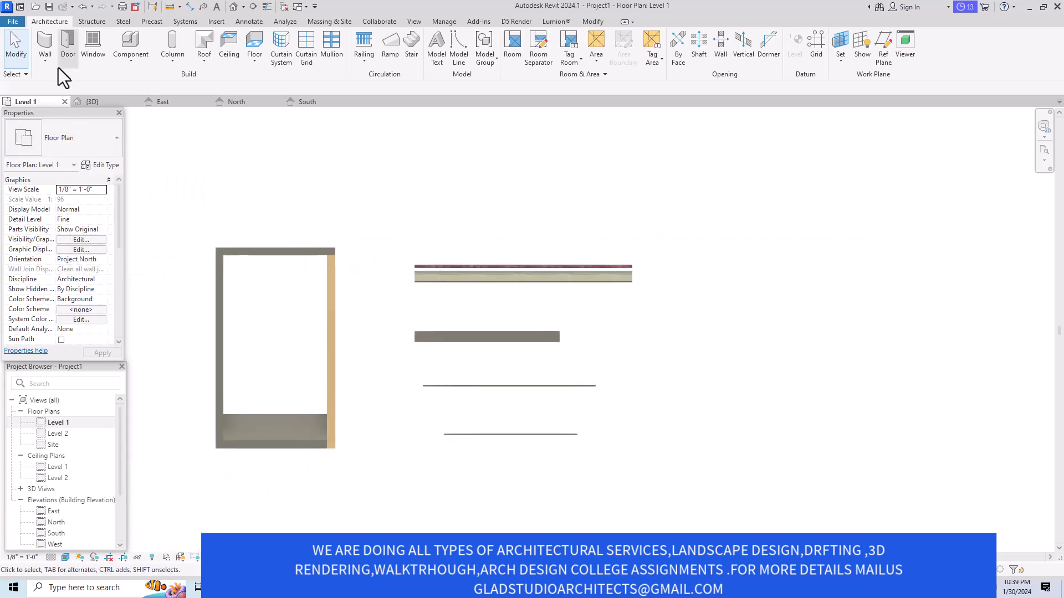
Start a new wall of type 9"wall and set its height constraint to Level 2, then back to Unconnected.
left_click(43, 40)
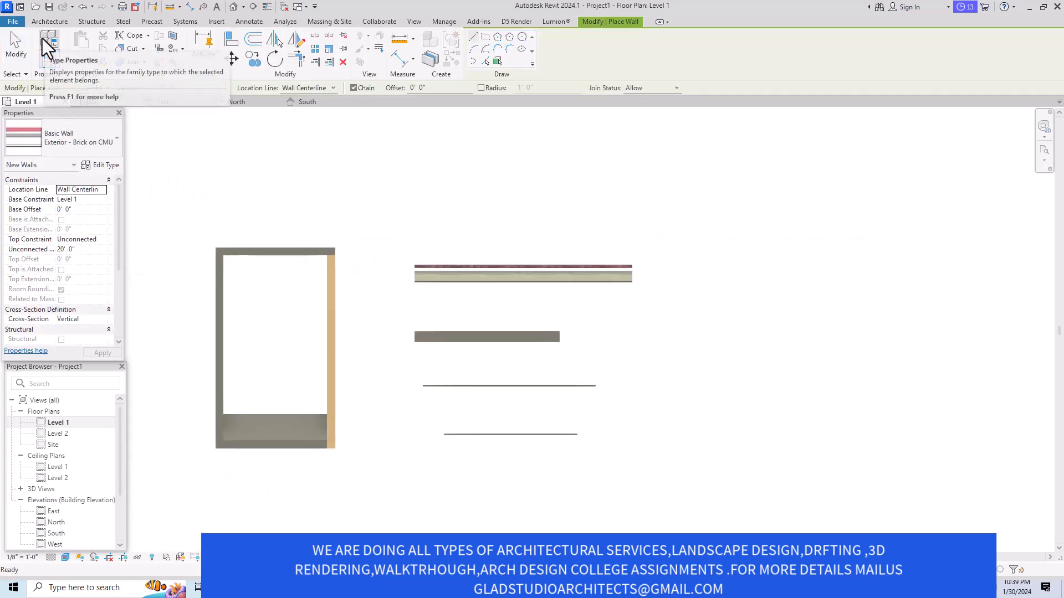
left_click(65, 137)
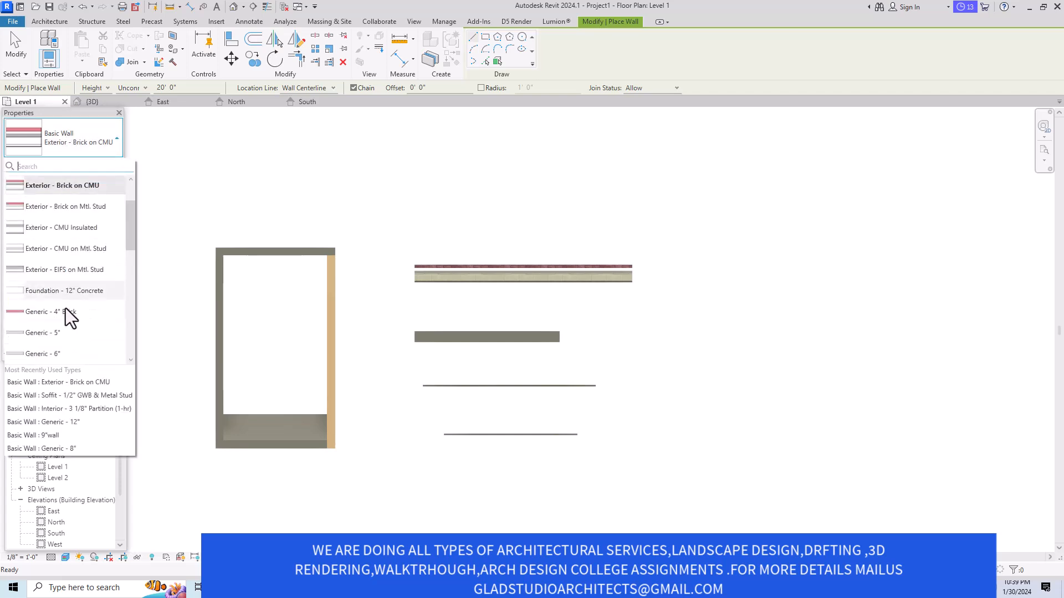
scroll(56, 349, "up", 2)
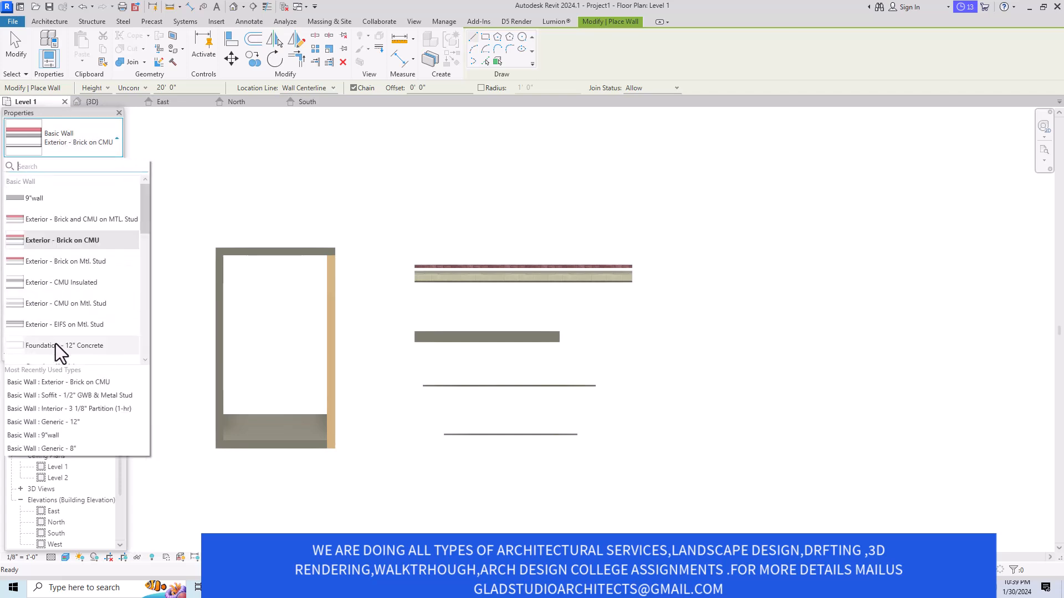
left_click(44, 201)
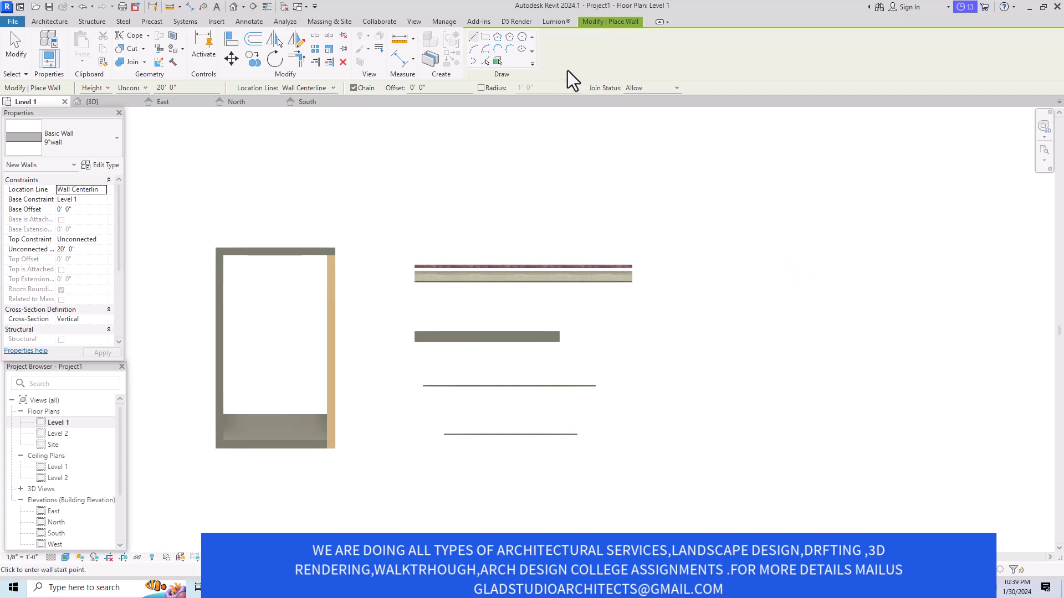
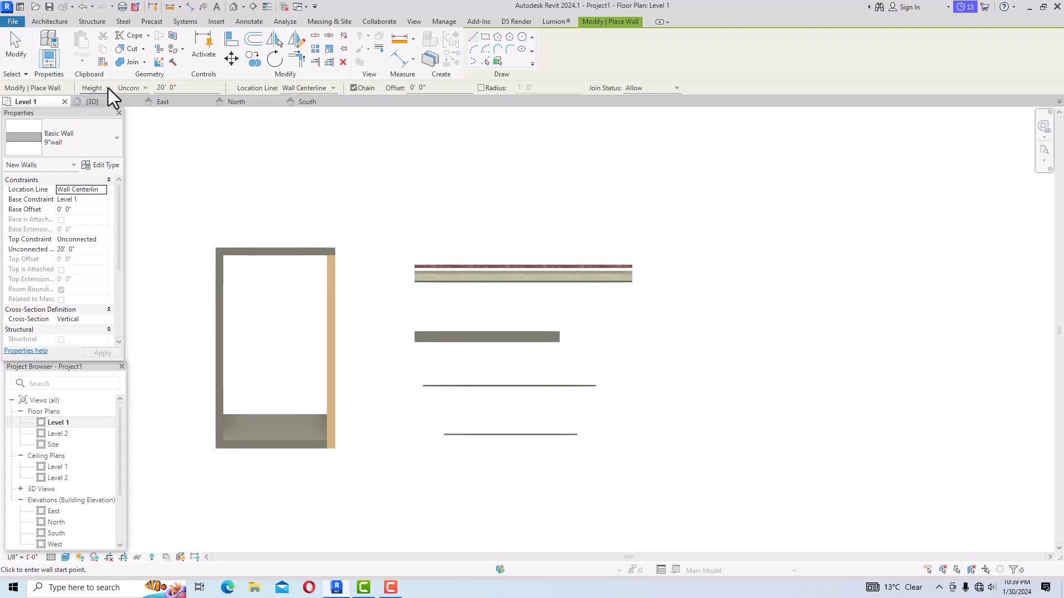
left_click(138, 90)
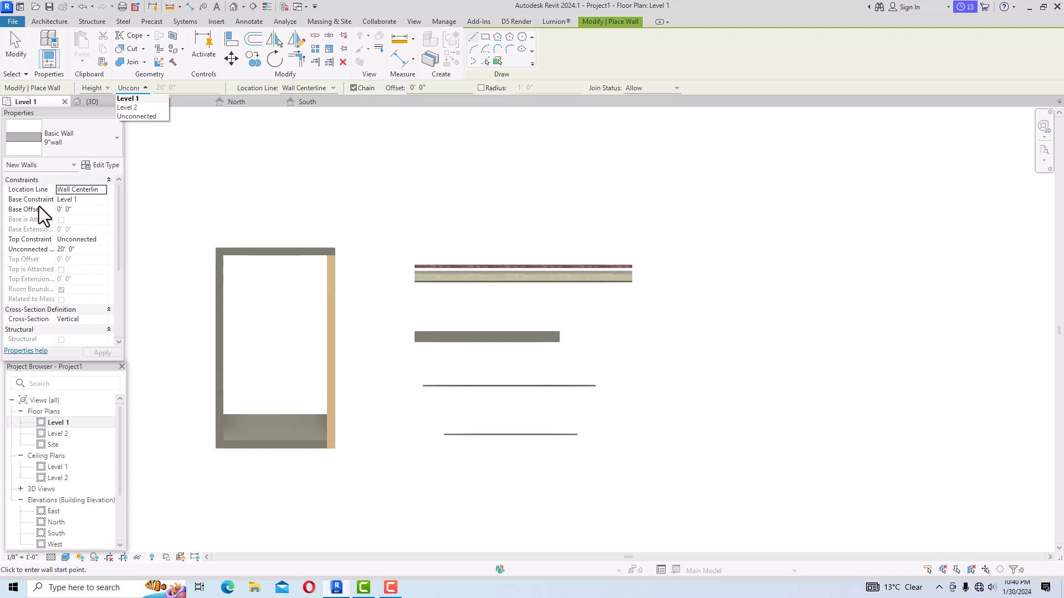
left_click(102, 240)
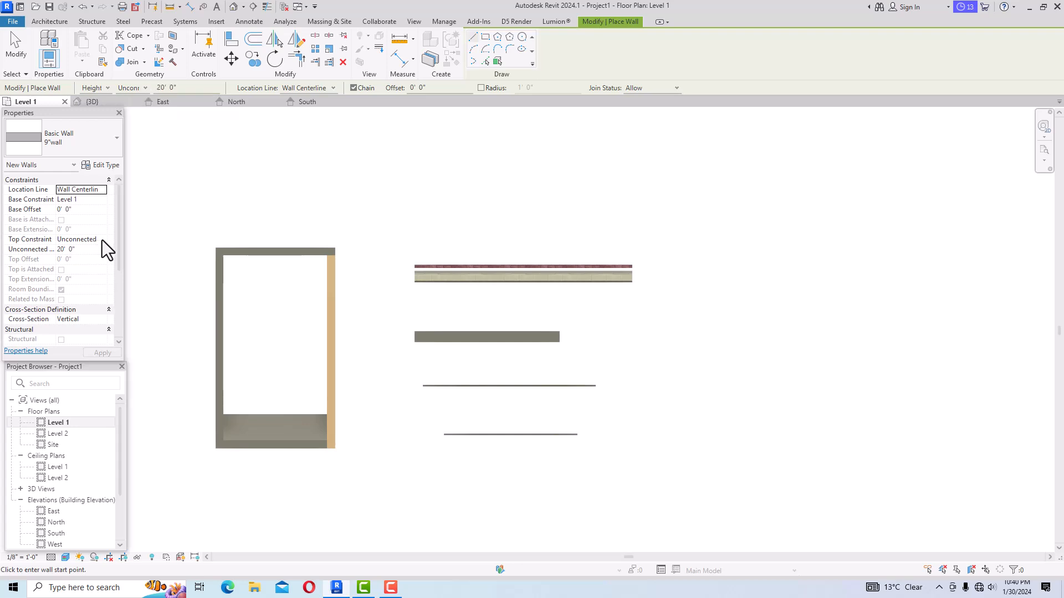
left_click(134, 89)
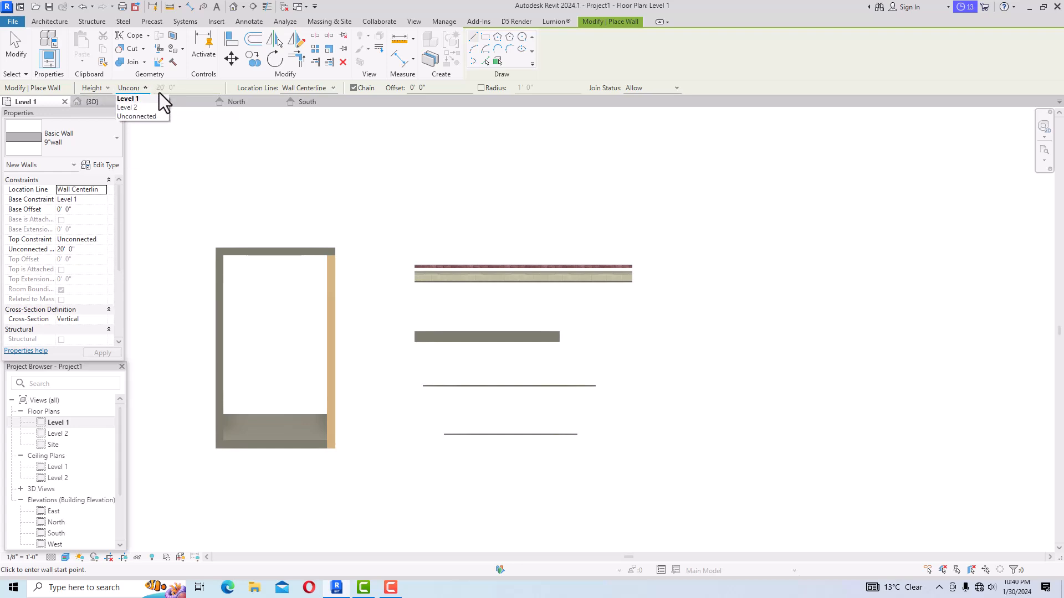
left_click(133, 108)
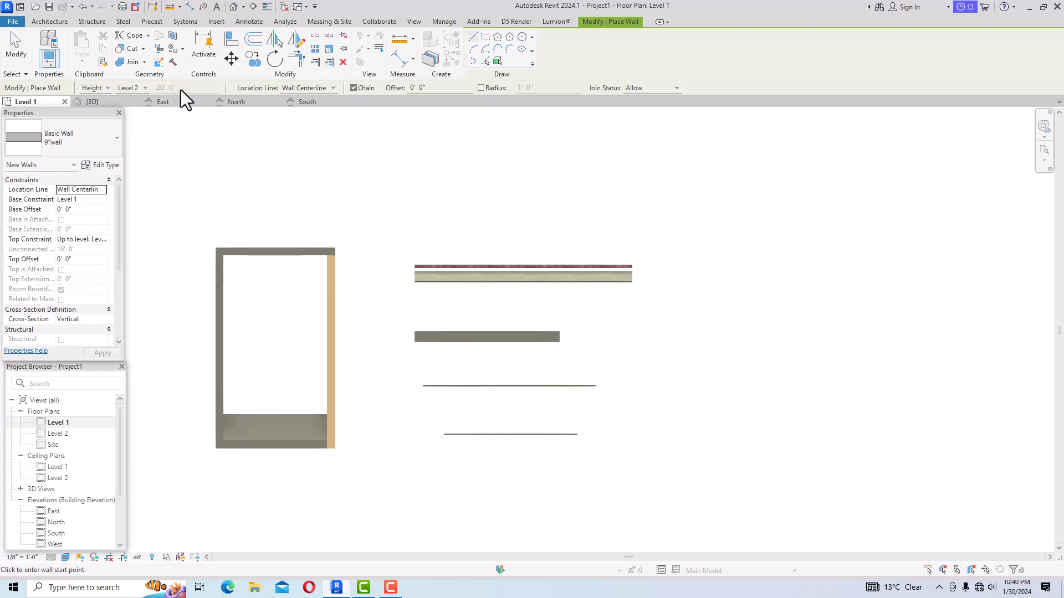
left_click(136, 115)
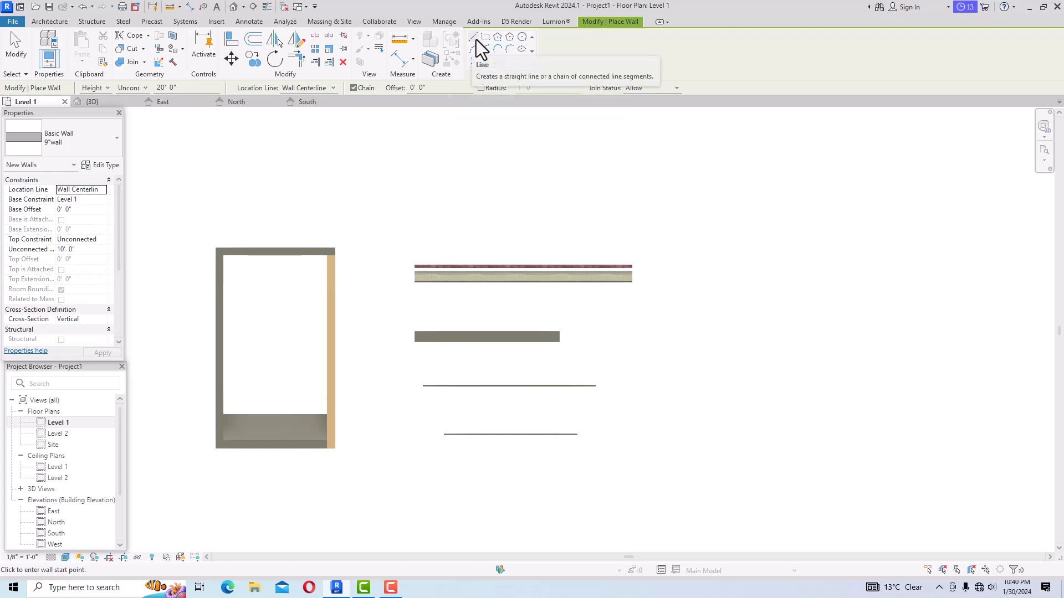
Draw a horizontal 9"wall above and to the right of the brick wall, and set the plan's visual style to Hidden Line.
left_click(677, 212)
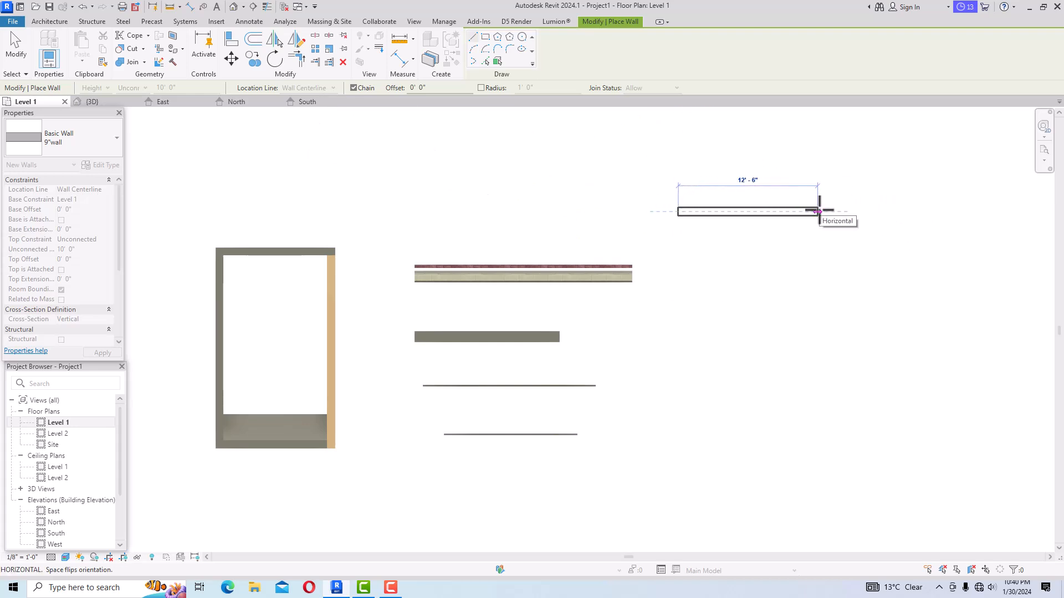
left_click(879, 211)
key("Escape")
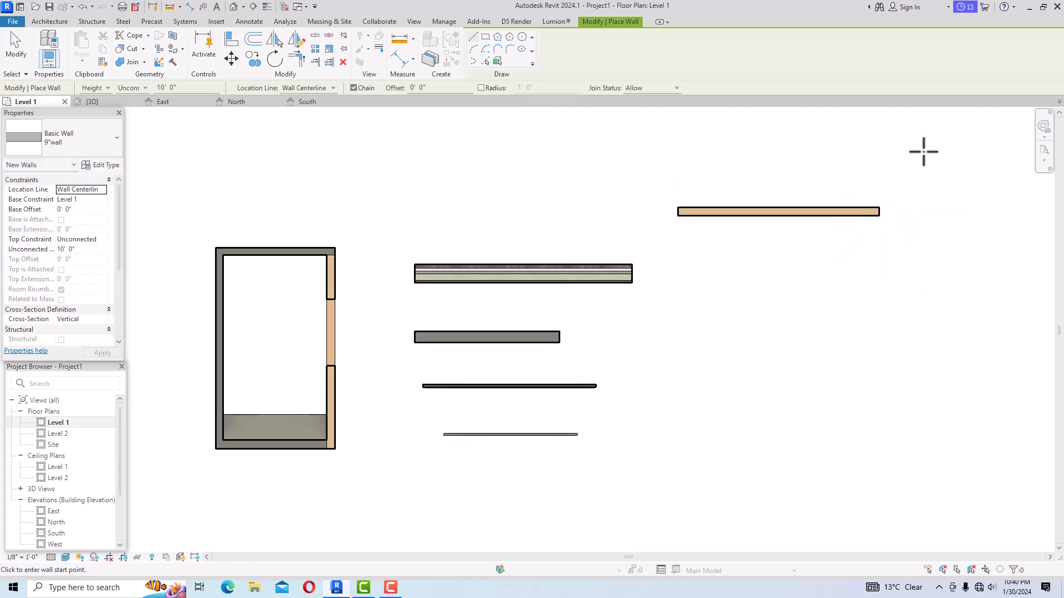
left_click(64, 557)
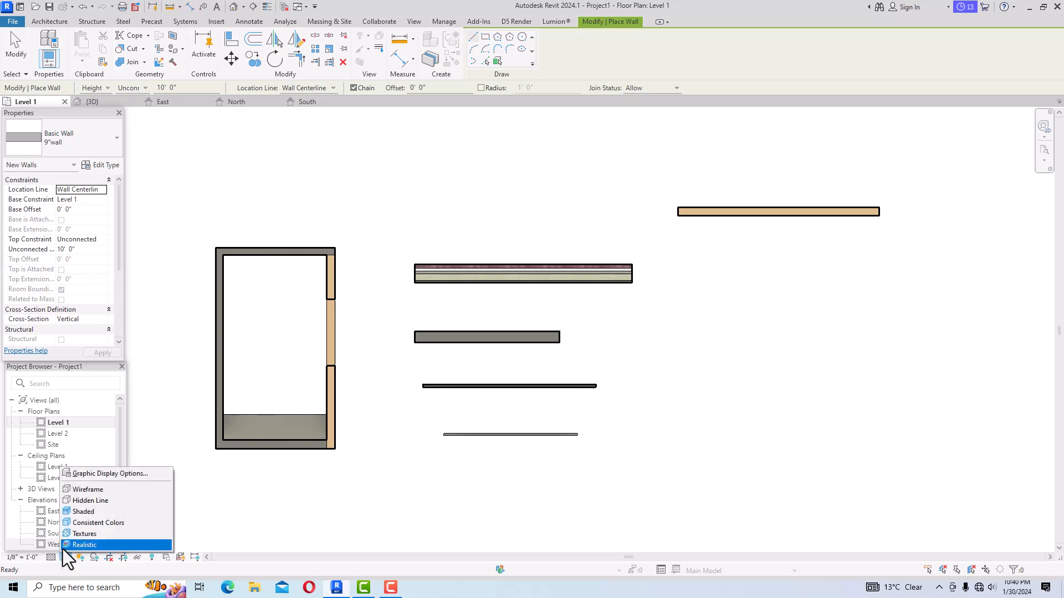
left_click(76, 499)
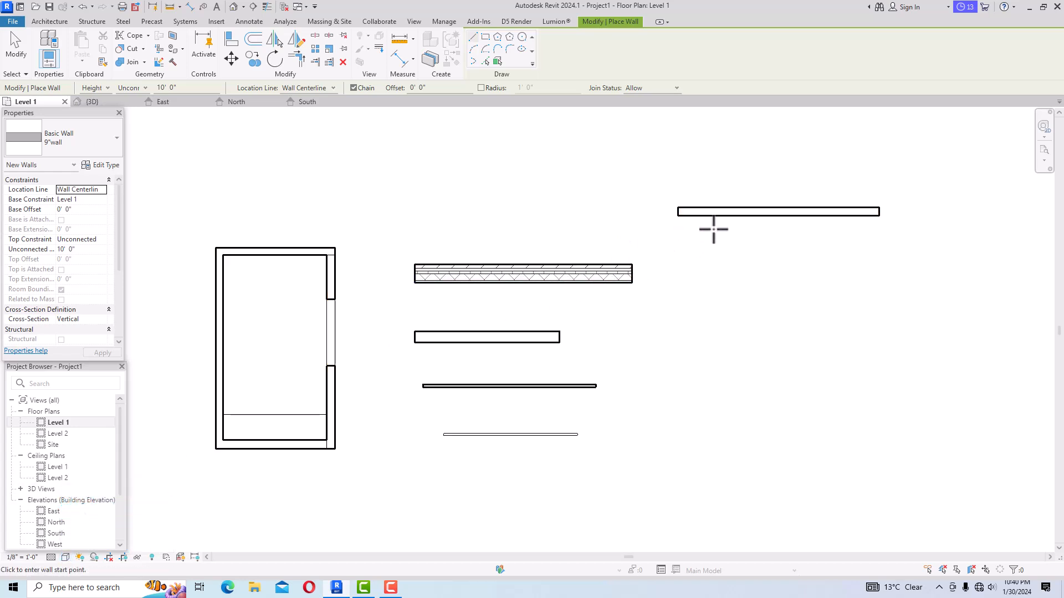
Set the wall location line to Finish Face: Exterior and draw a horizontal 9"wall about 16' long below the existing 9"wall.
left_click(297, 90)
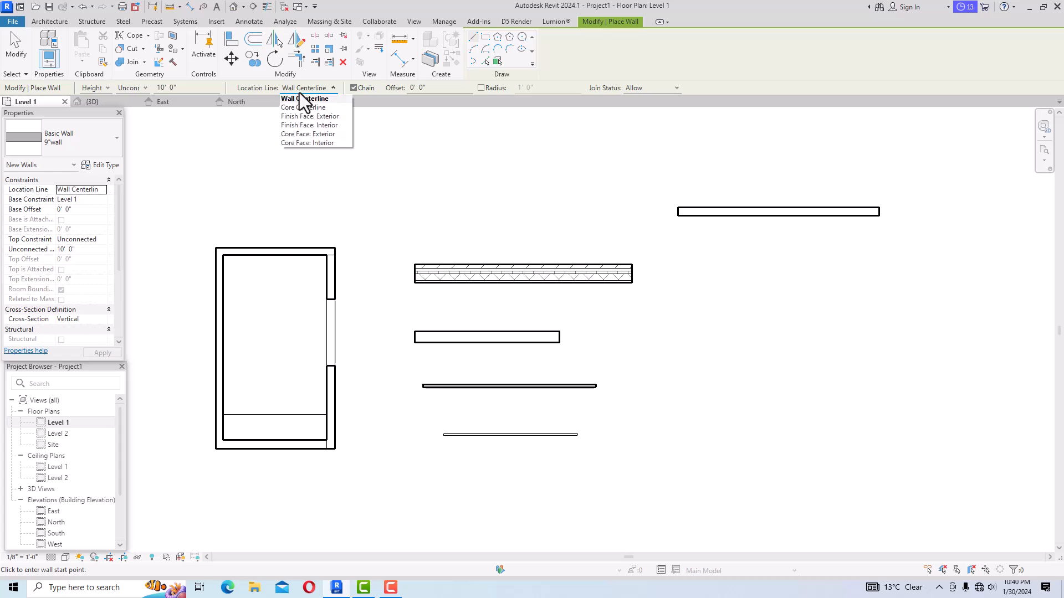
left_click(304, 116)
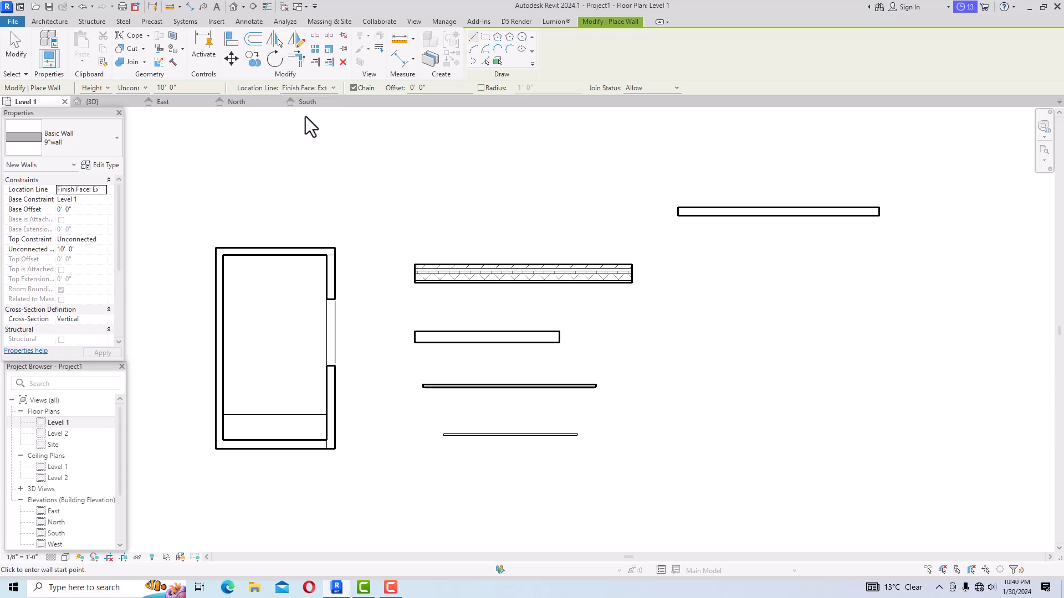
left_click(690, 273)
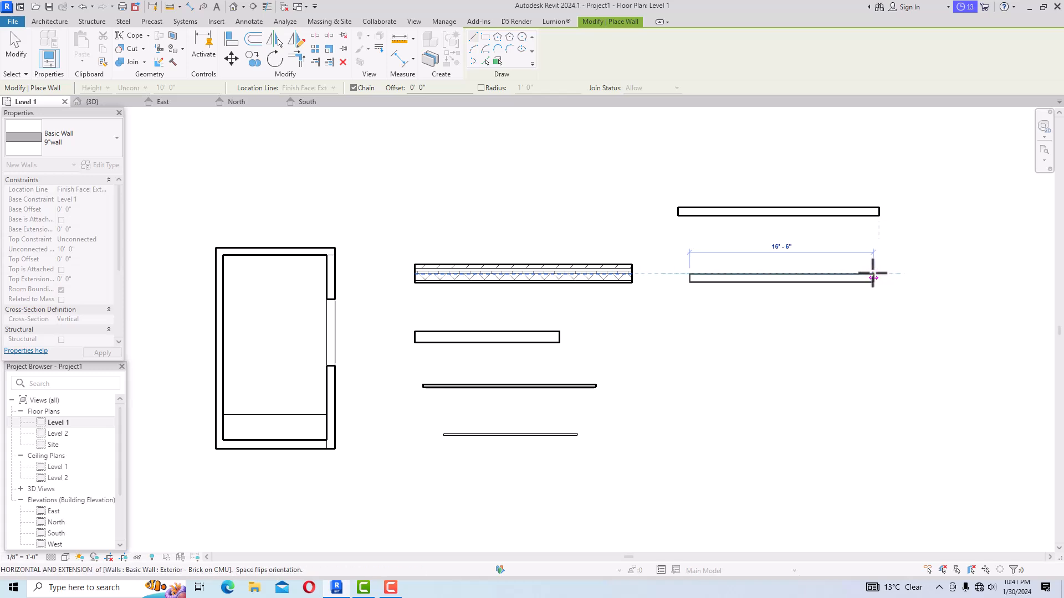
left_click(868, 276)
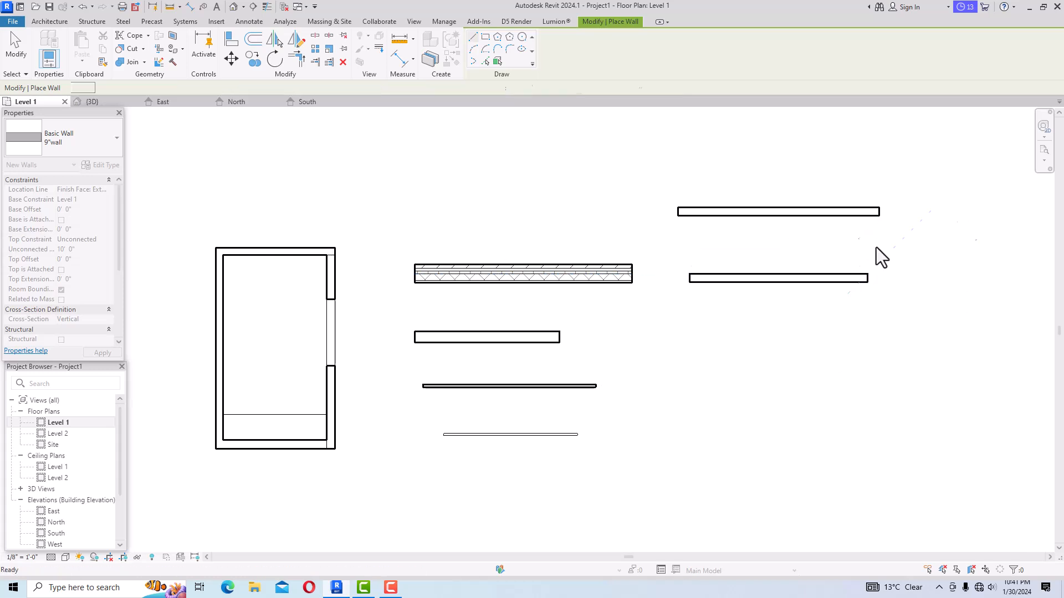
key("Escape")
Set the location line to Finish Face: Interior and draw another horizontal 9"wall below the Finish Face: Exterior one.
left_click(291, 88)
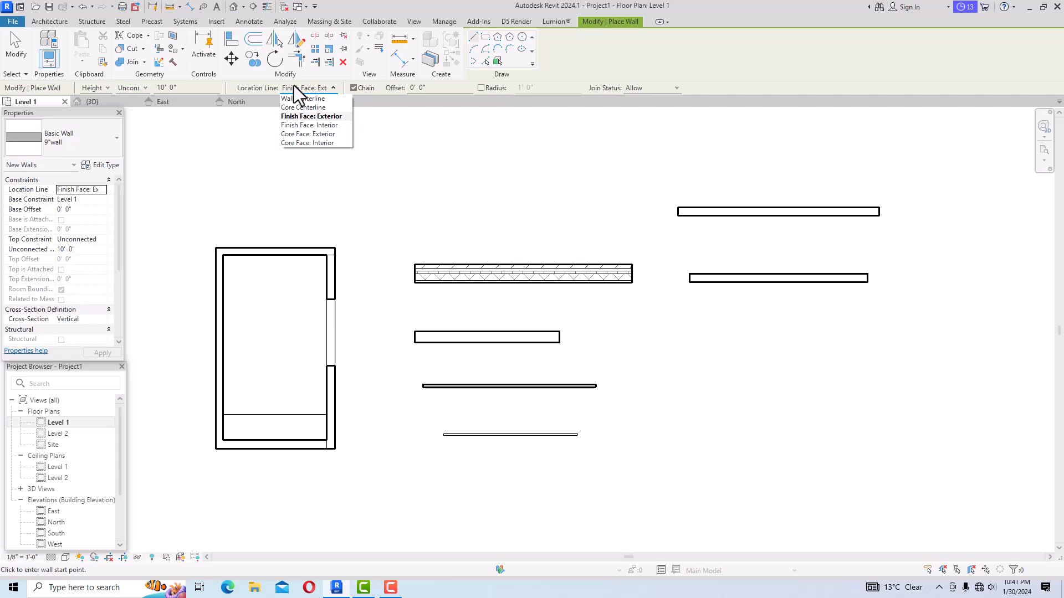
left_click(301, 125)
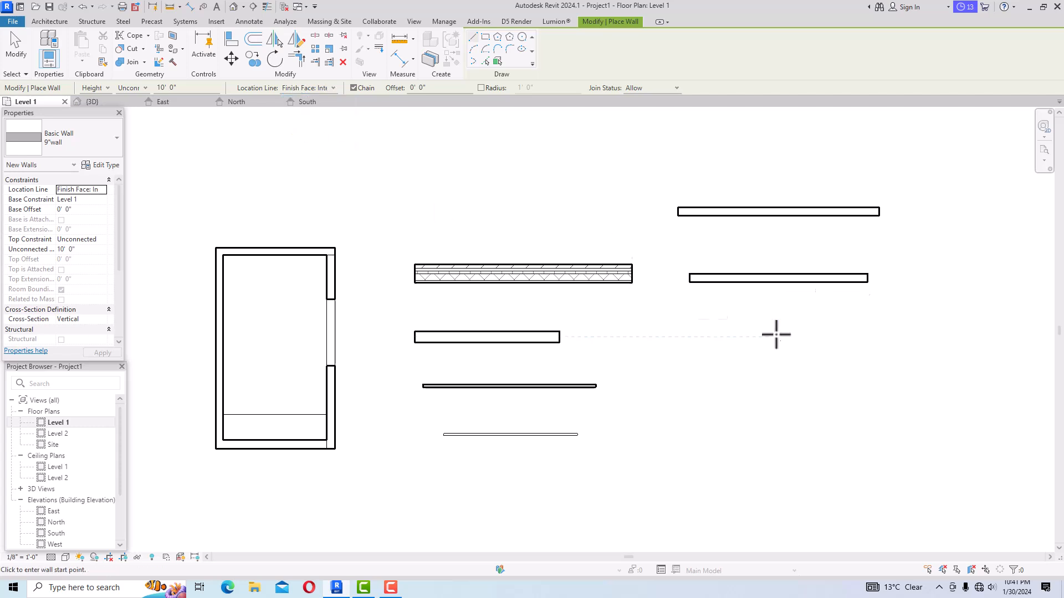
left_click(688, 342)
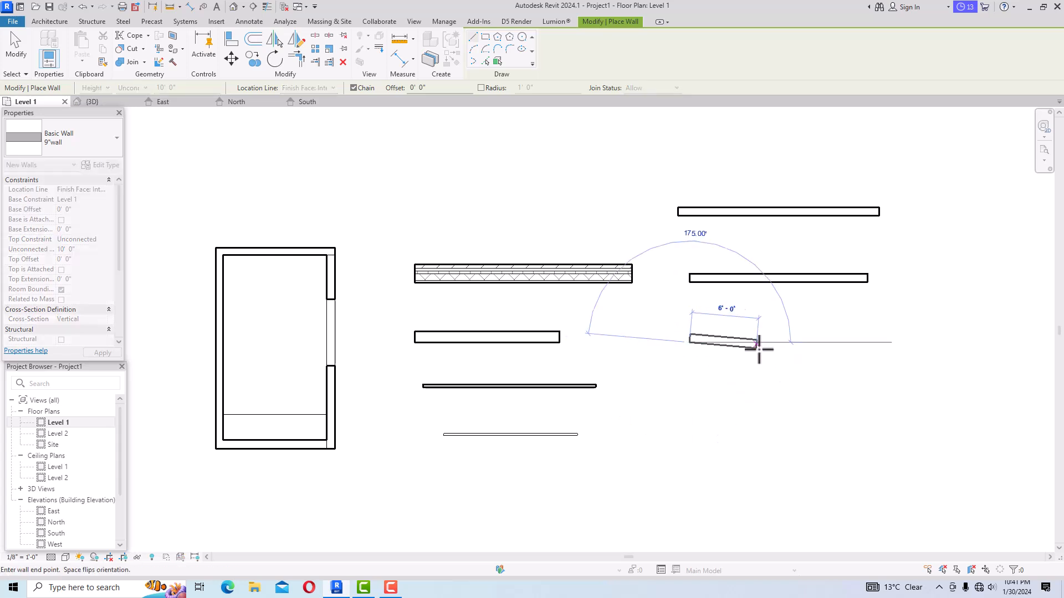
left_click(876, 342)
key("Escape")
Change the location line to Core Centerline and draw the next horizontal 9"wall below the Finish Face: Interior one.
left_click(301, 89)
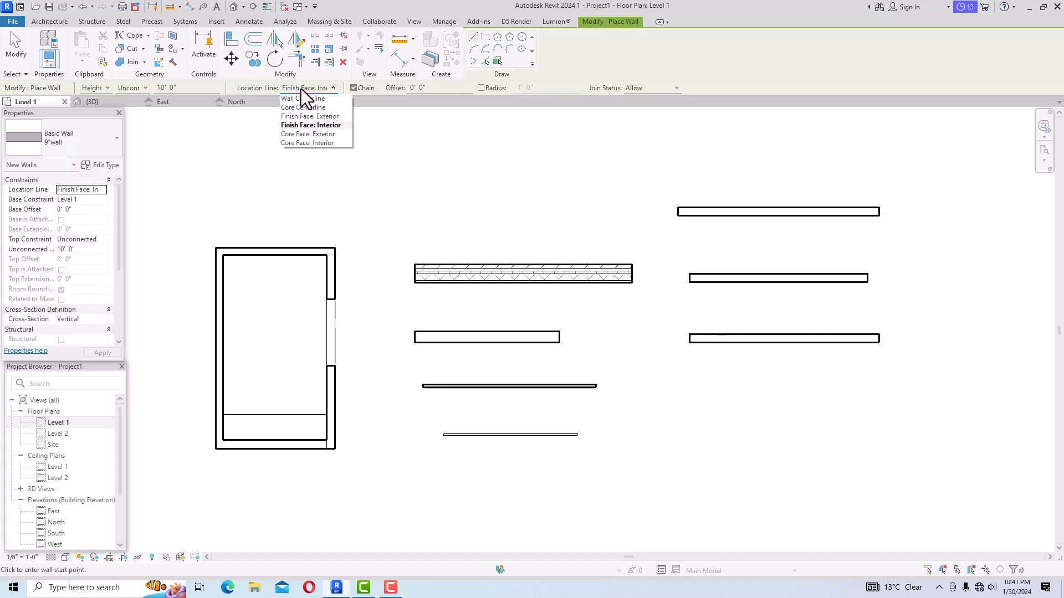
left_click(304, 107)
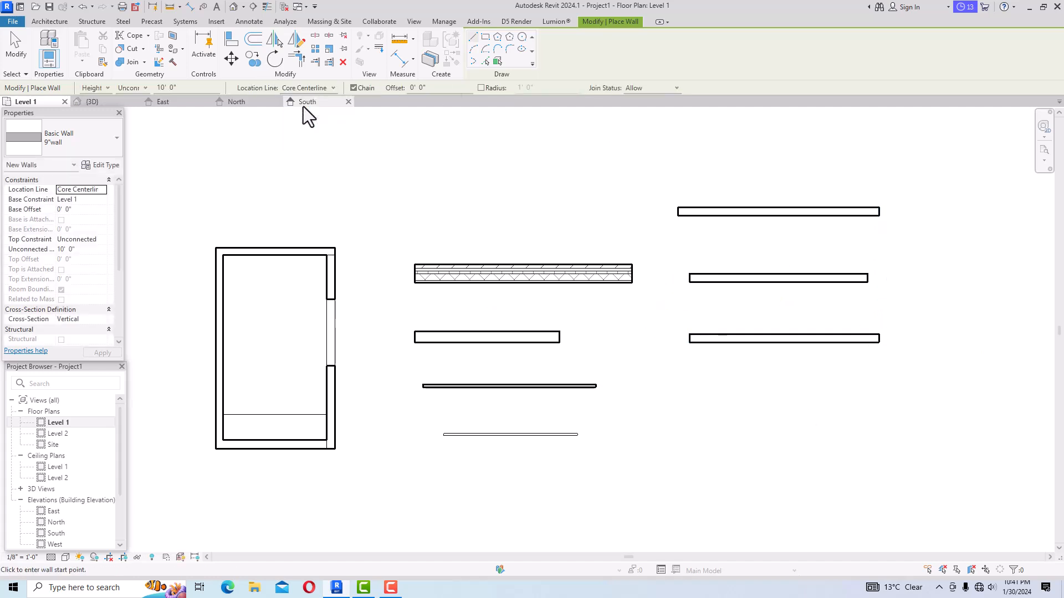
left_click(690, 386)
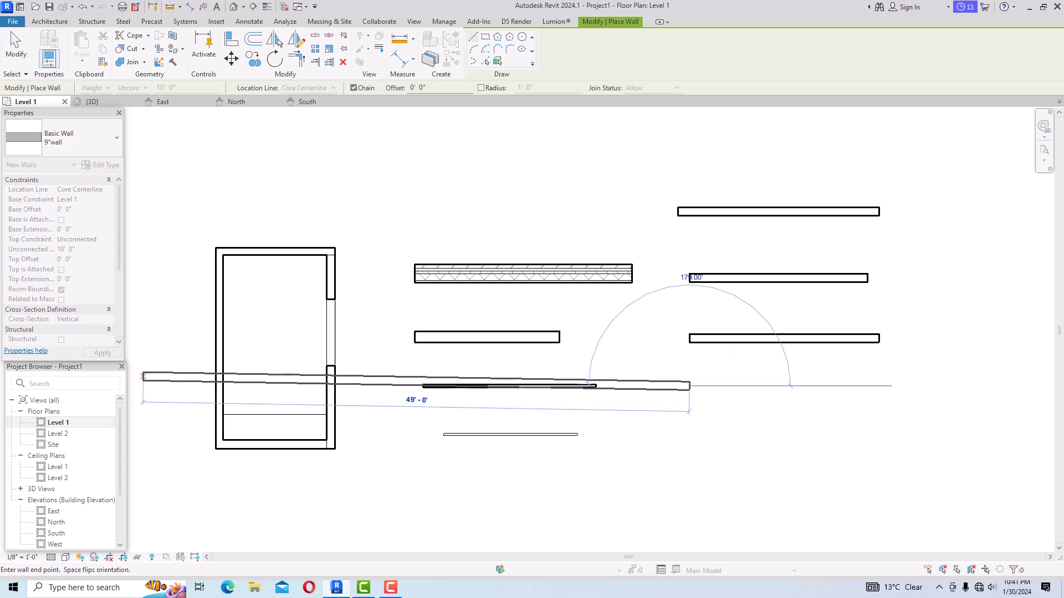
left_click(885, 386)
key("Escape")
Change the location line to Core Face: Exterior and draw a longer horizontal 9"wall beneath the Core Centerline one.
left_click(295, 88)
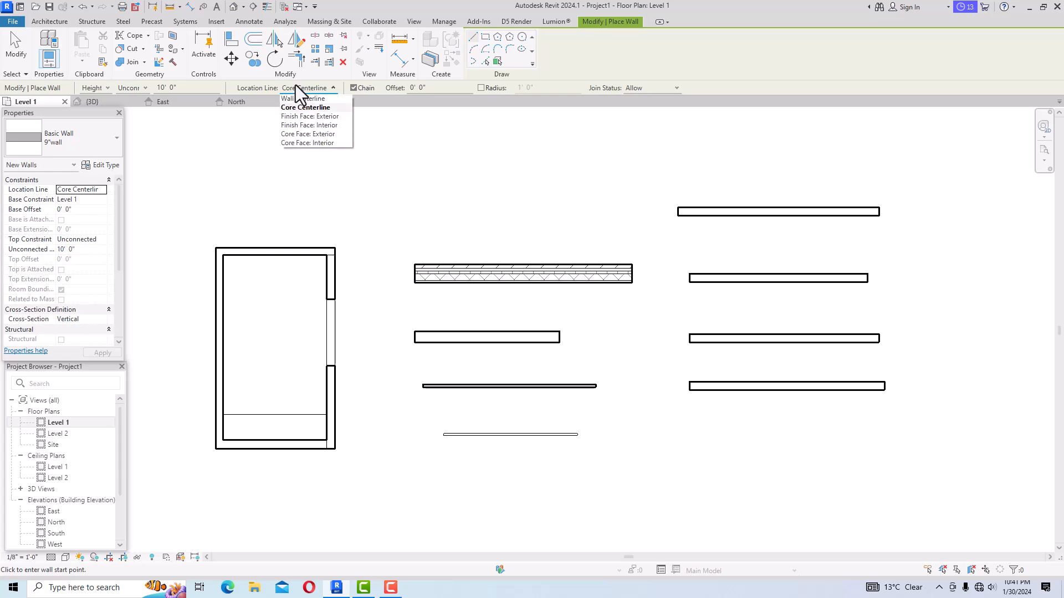
left_click(303, 134)
left_click(689, 435)
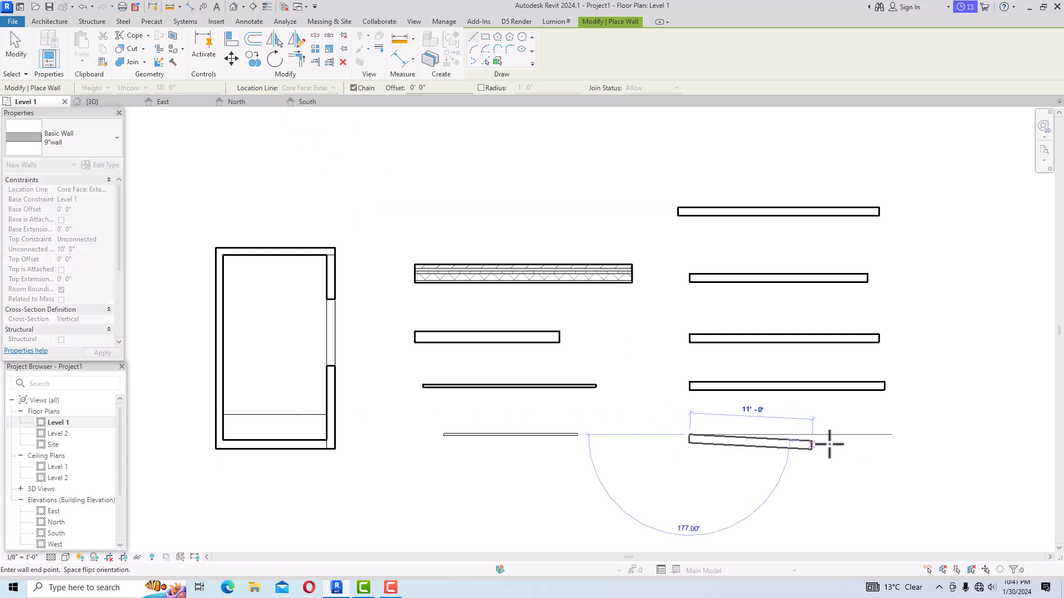
left_click(929, 439)
key("Escape")
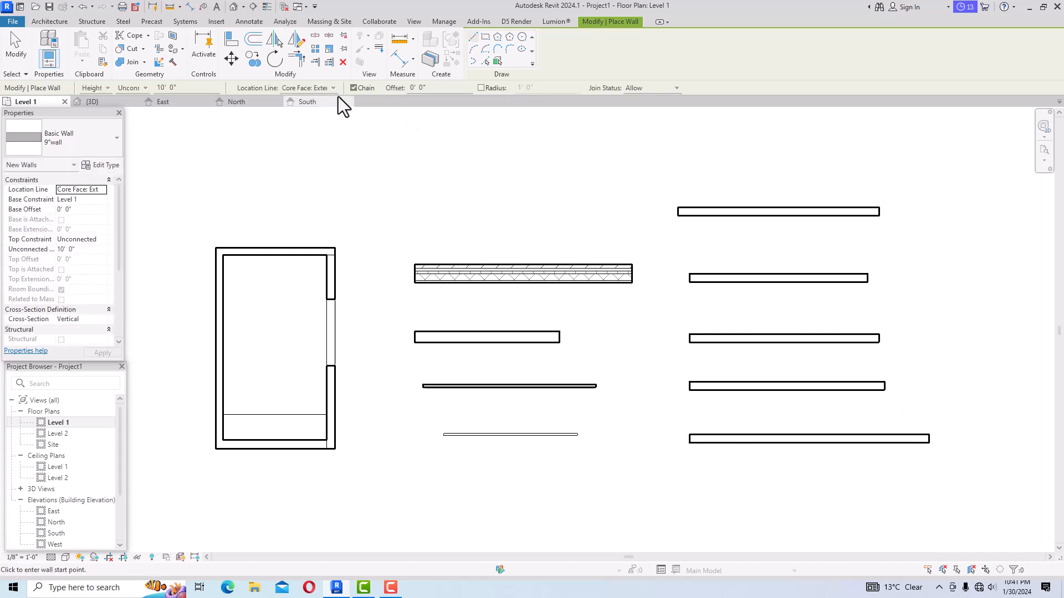
Set the location line to Core Face: Interior, draw a horizontal 9"wall about 20' long under the stack, and end the wall command.
left_click(314, 142)
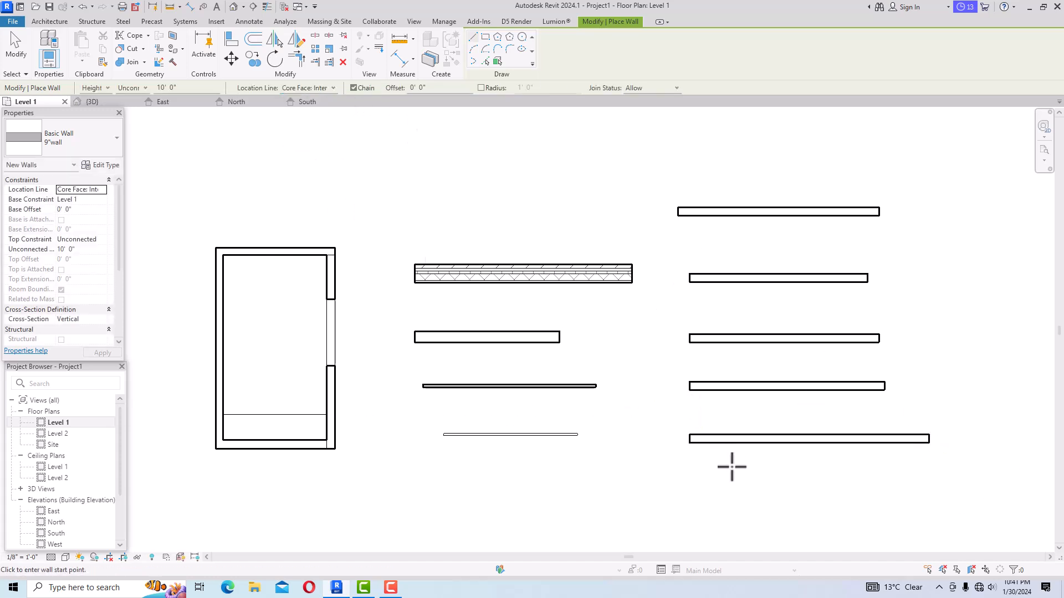
left_click(697, 479)
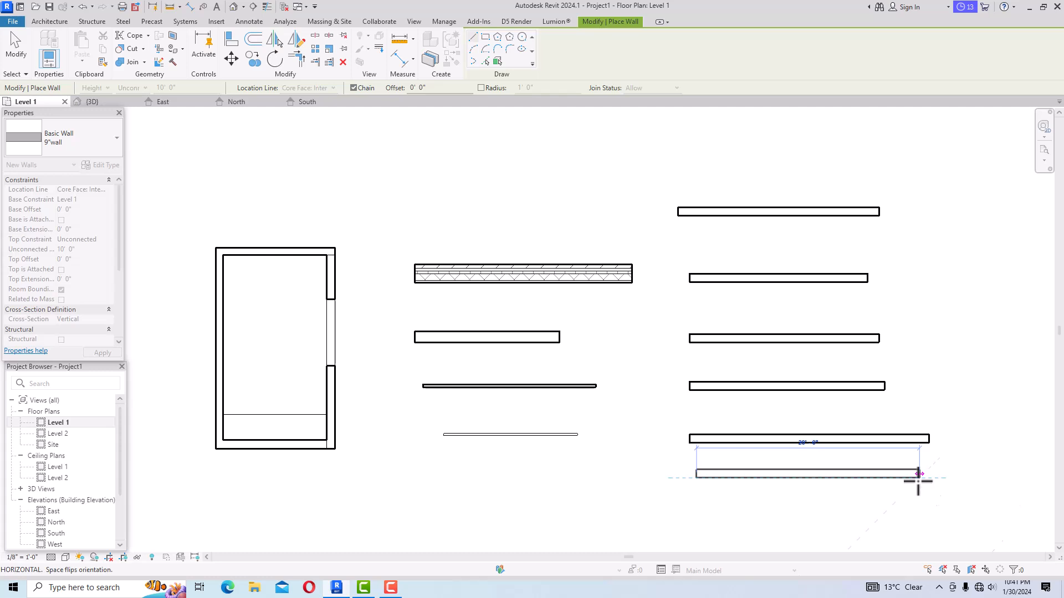
left_click(918, 477)
key("Escape")
key("Escape")
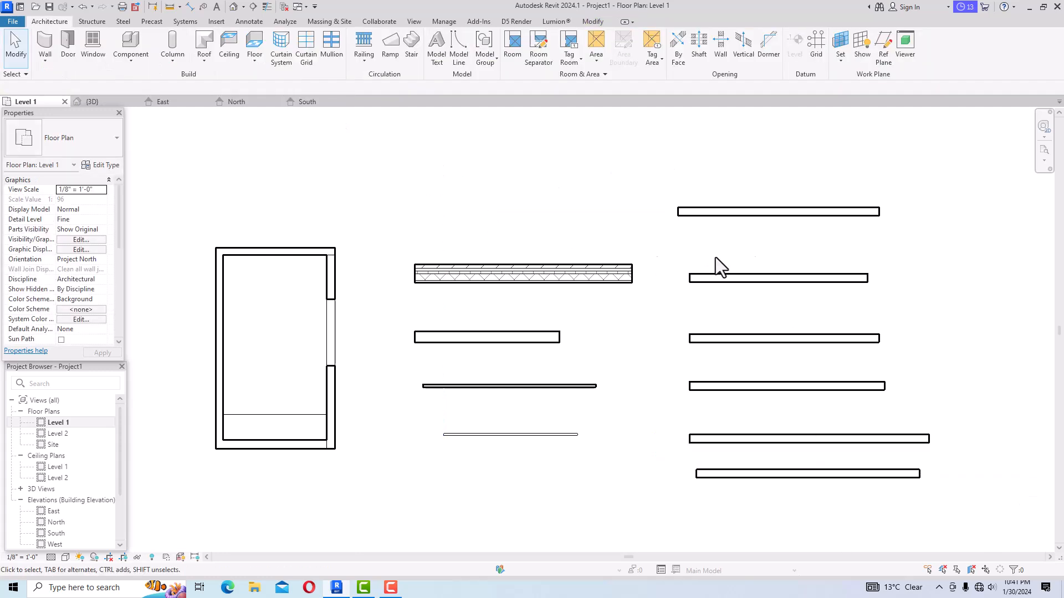
With Chain enabled, draw a stepped run of seven connected 9"wall segments to the right of the stacked walls, dismissing the save reminder.
left_click(45, 43)
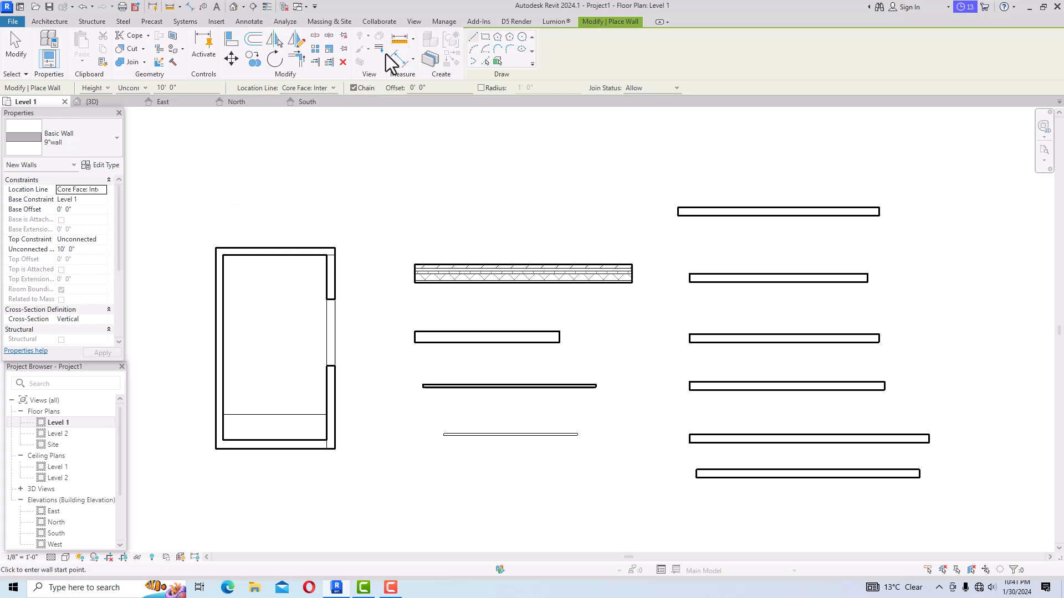
scroll(288, 263, "down", 2)
scroll(287, 264, "down", 1)
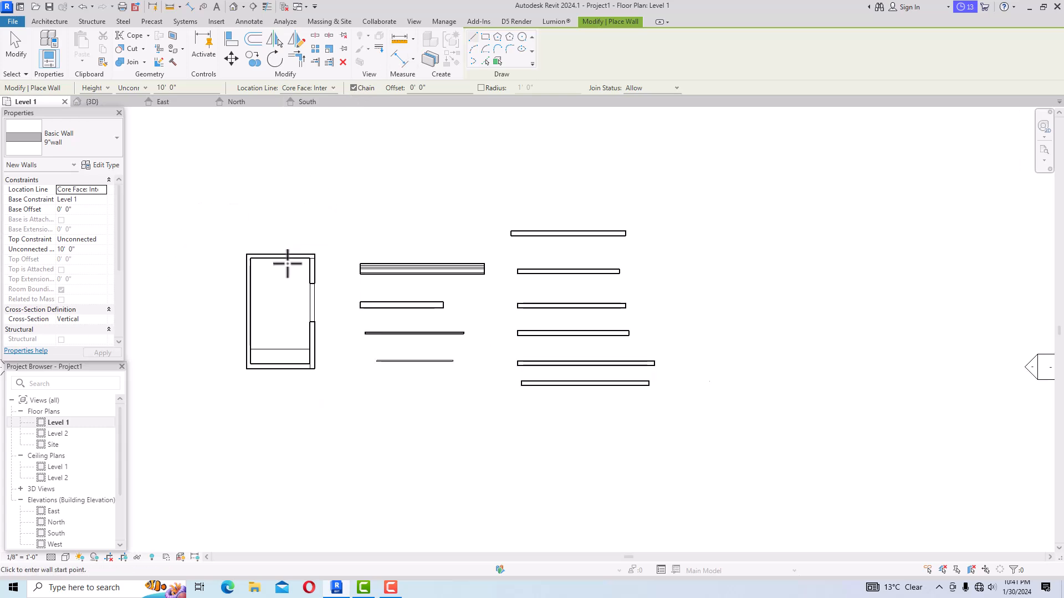
left_click(697, 177)
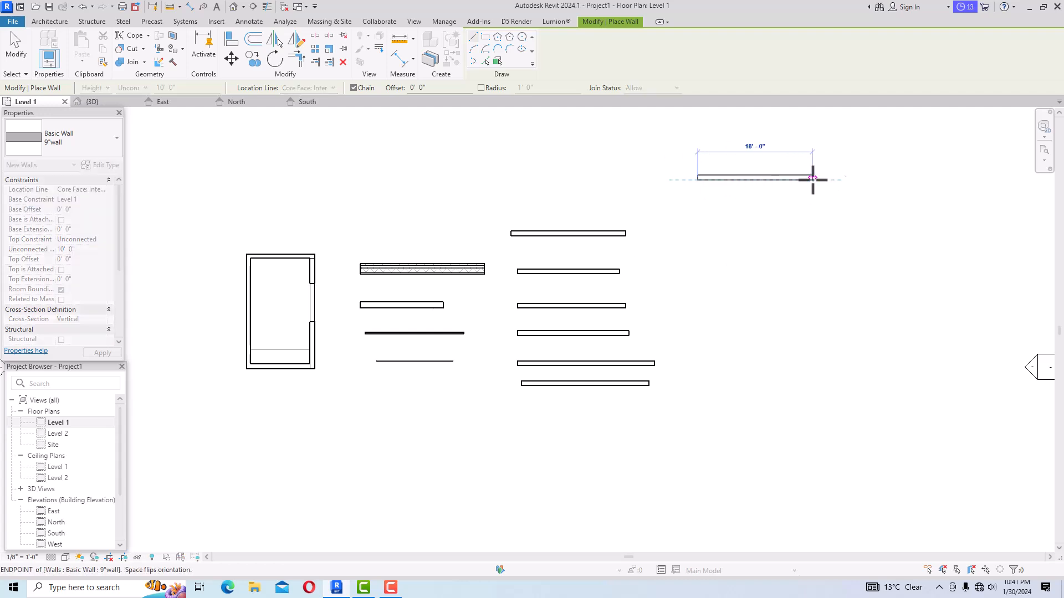
left_click(812, 178)
left_click(814, 267)
left_click(930, 267)
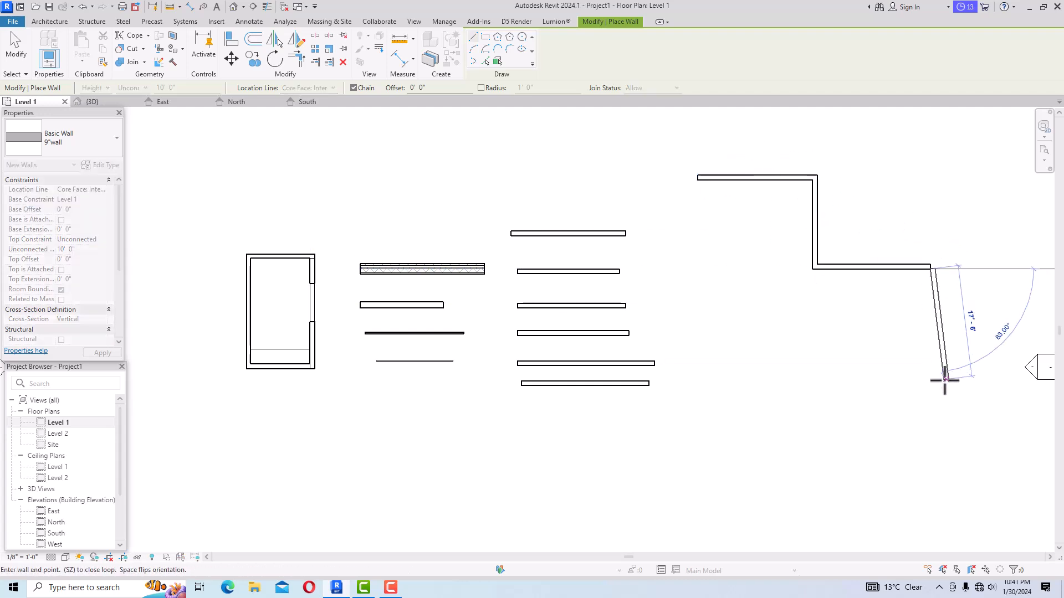
left_click(933, 381)
left_click(807, 381)
left_click(807, 333)
left_click(749, 332)
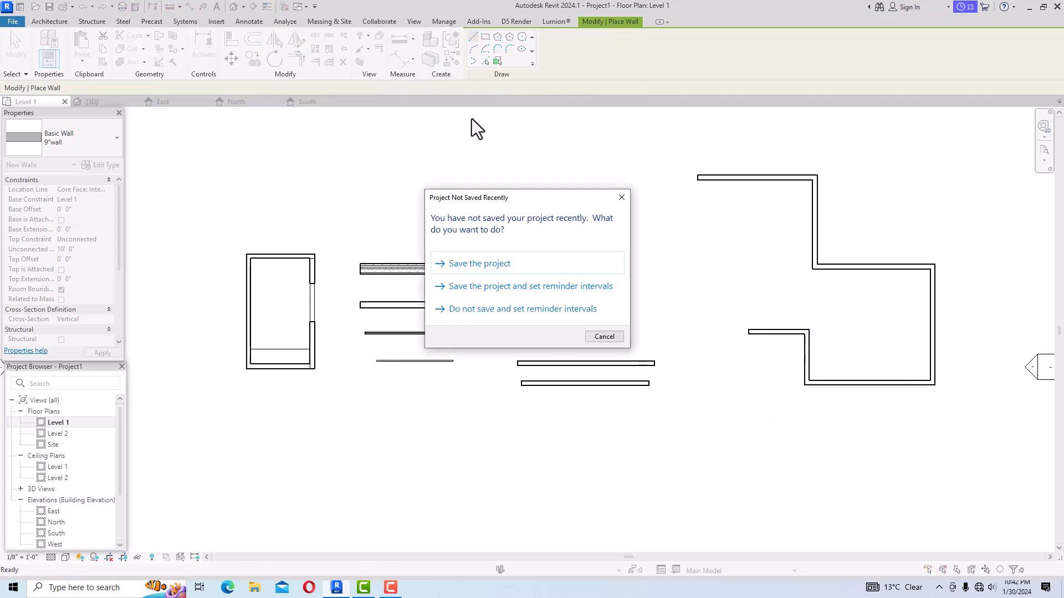
left_click(621, 197)
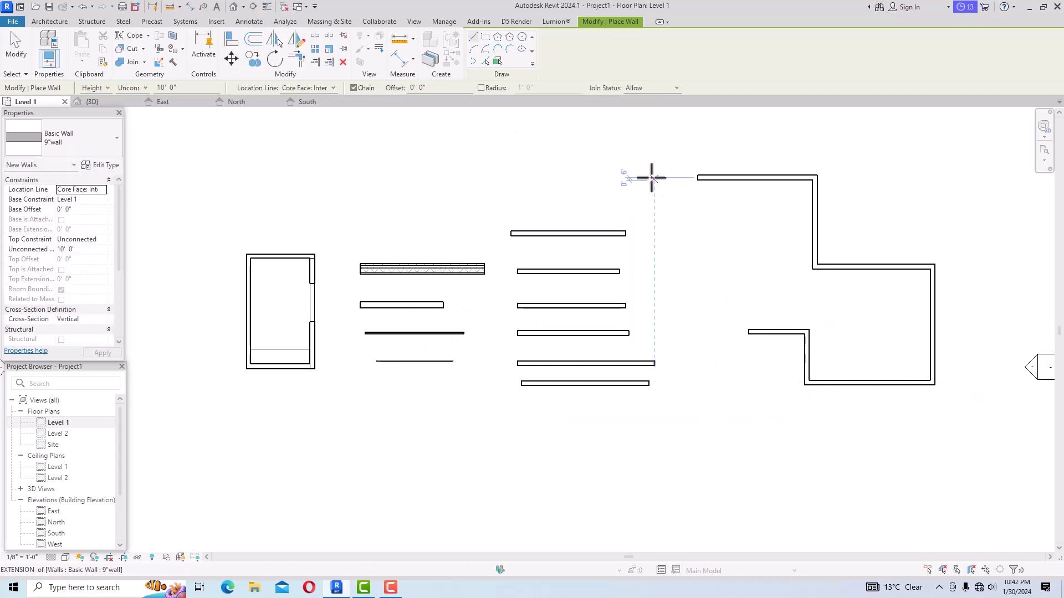
Disable Chain and draw three separate walls below the stack: about 16' 6" horizontal, 11' 6" vertical and 16' 6" horizontal.
left_click(354, 88)
left_click(608, 446)
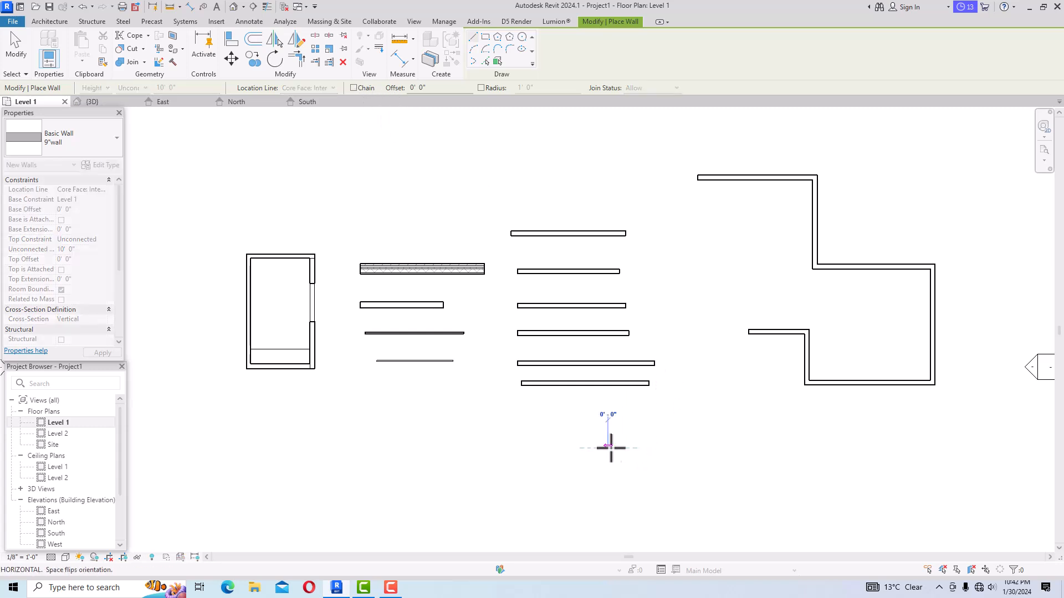
left_click(713, 446)
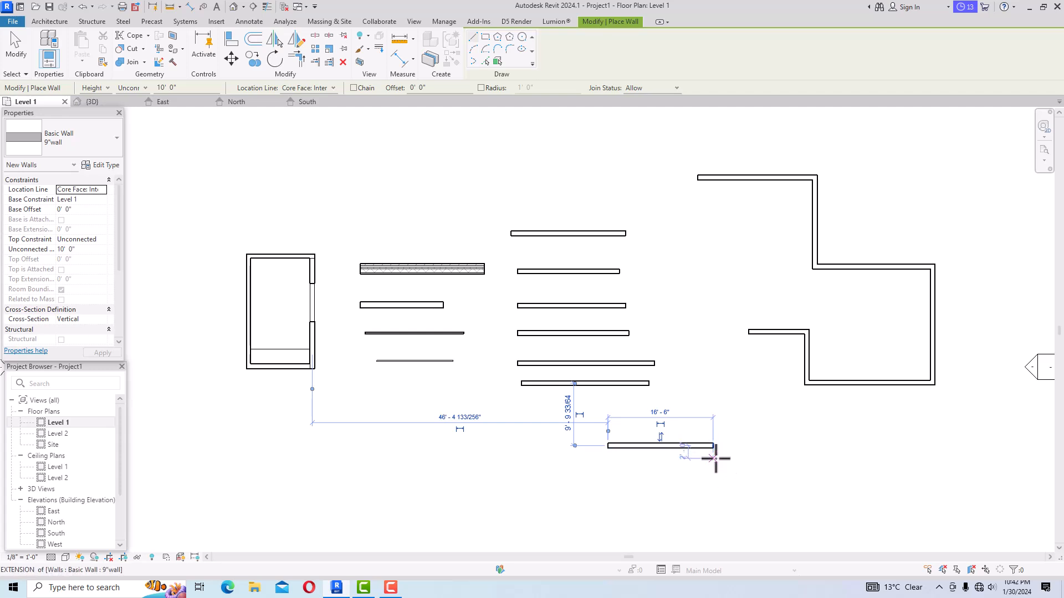
left_click(715, 450)
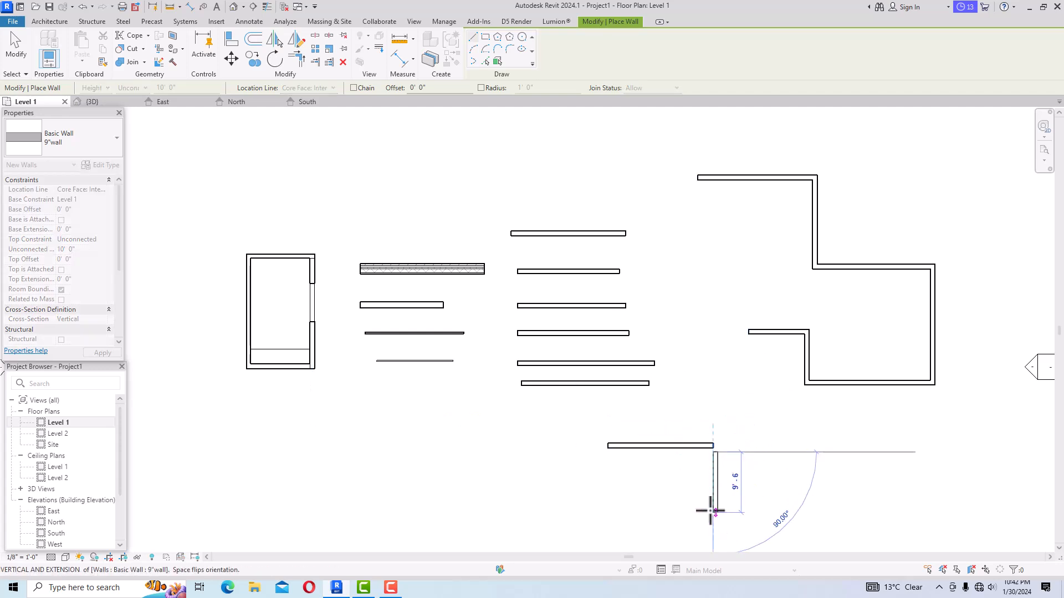
left_click(715, 526)
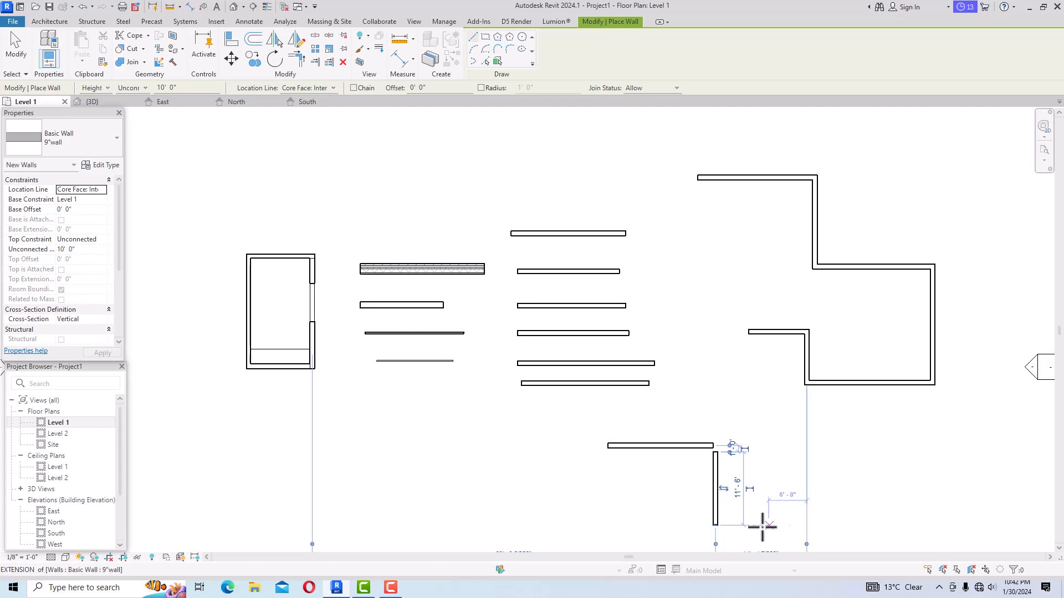
left_click(731, 523)
left_click(836, 525)
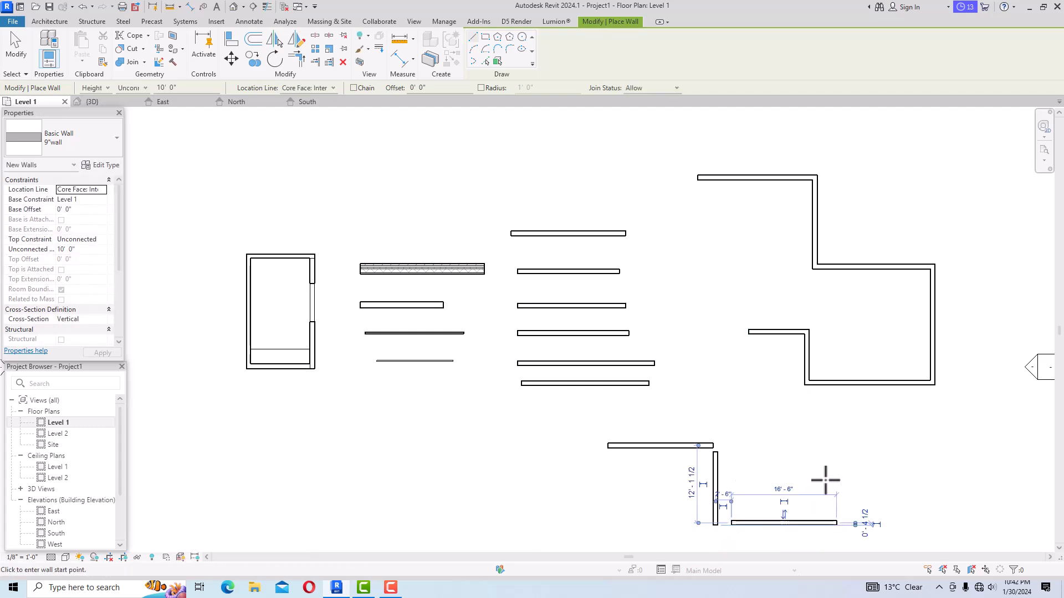
Enable Chain again and draw four connected stair-stepped wall segments above and to the right of the seven-segment run.
left_click(353, 88)
left_click(866, 142)
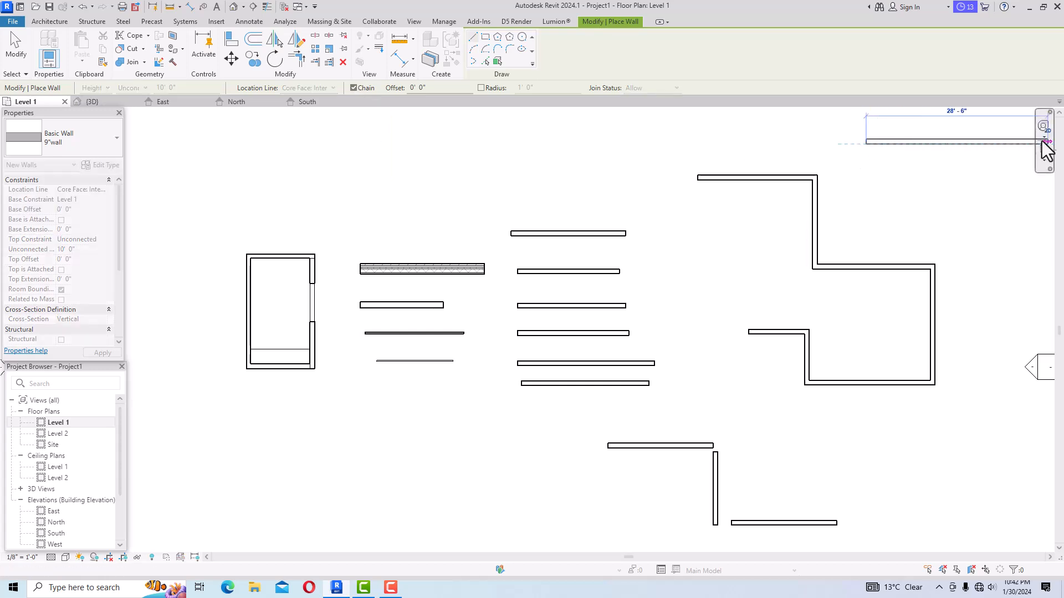
left_click(973, 142)
left_click(974, 221)
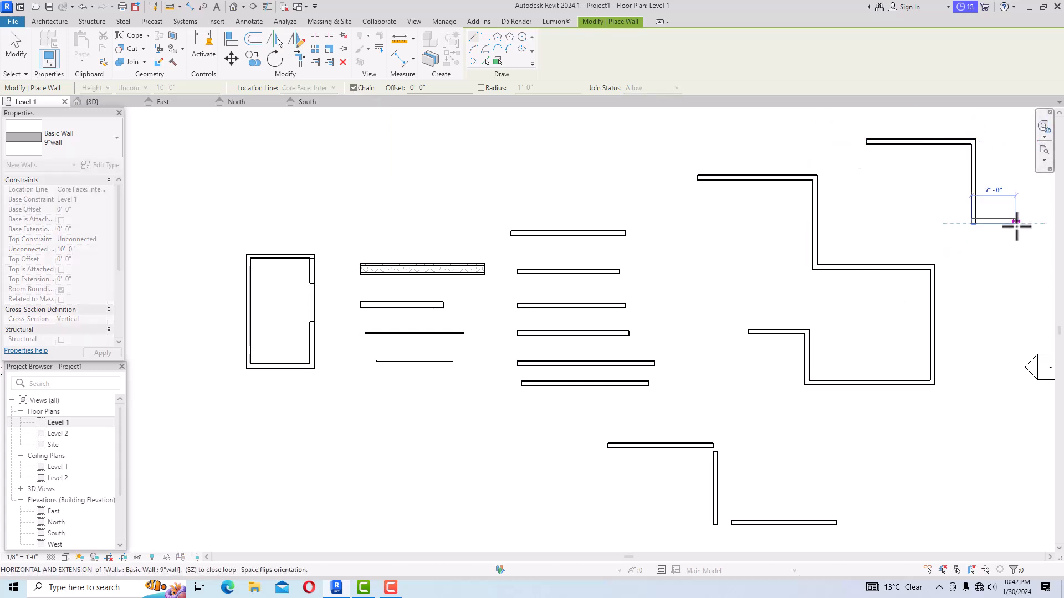
scroll(740, 226, "down", 3)
left_click(1002, 225)
left_click(1004, 301)
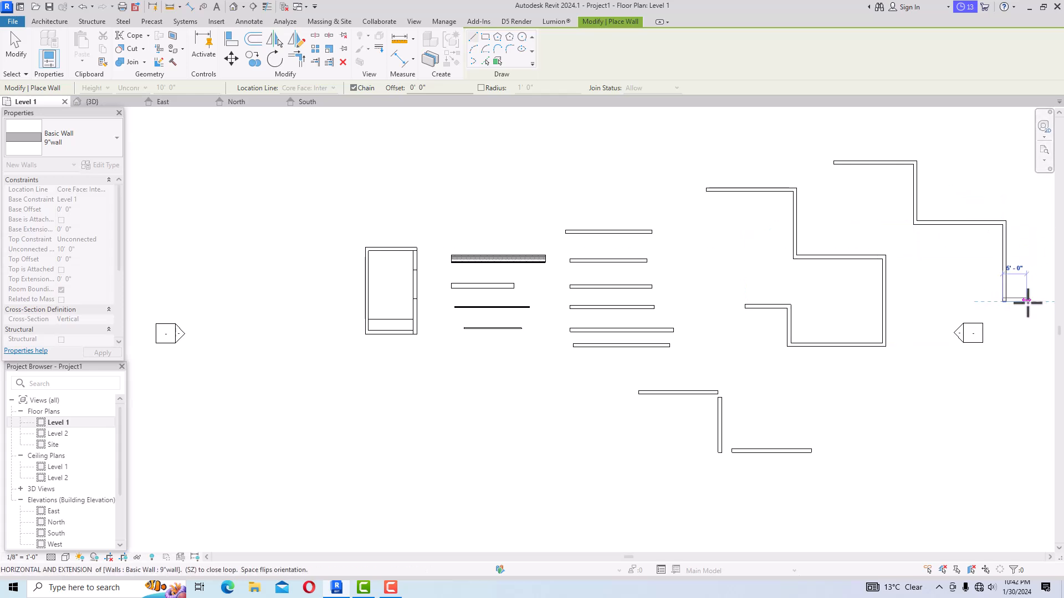
key("Escape")
key("Escape")
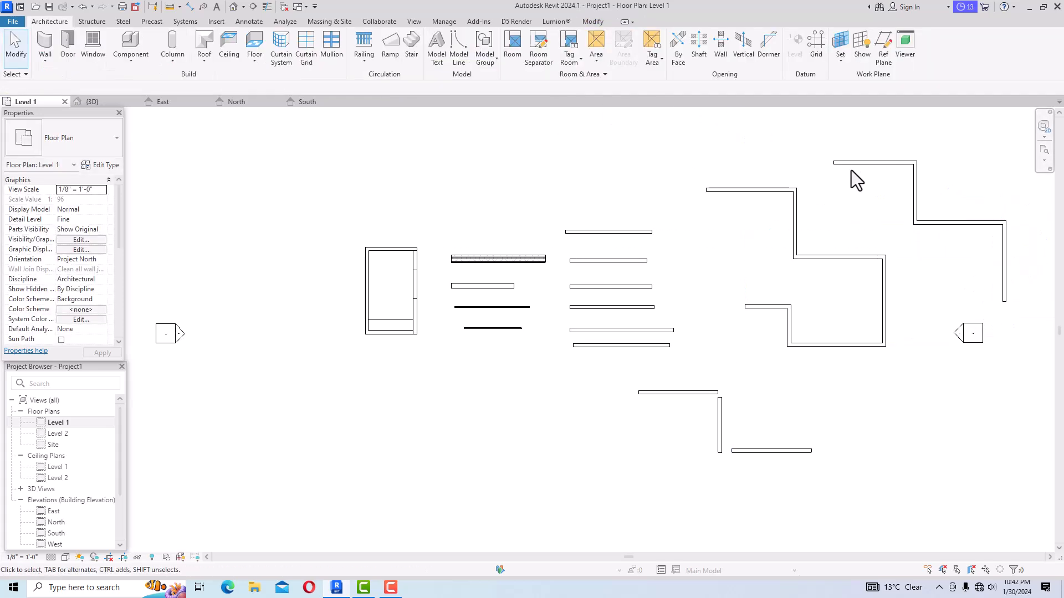
left_click(856, 165)
left_click(318, 143)
Try placing a horizontal 9"wall with a 5' offset in the empty area above the rectangular room.
left_click(41, 39)
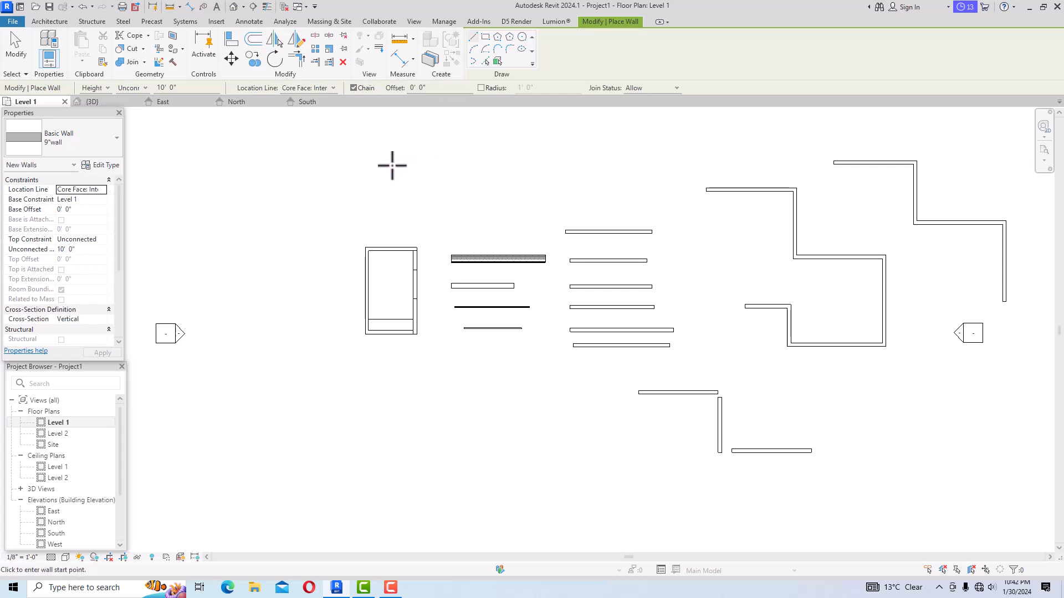
left_click(428, 89)
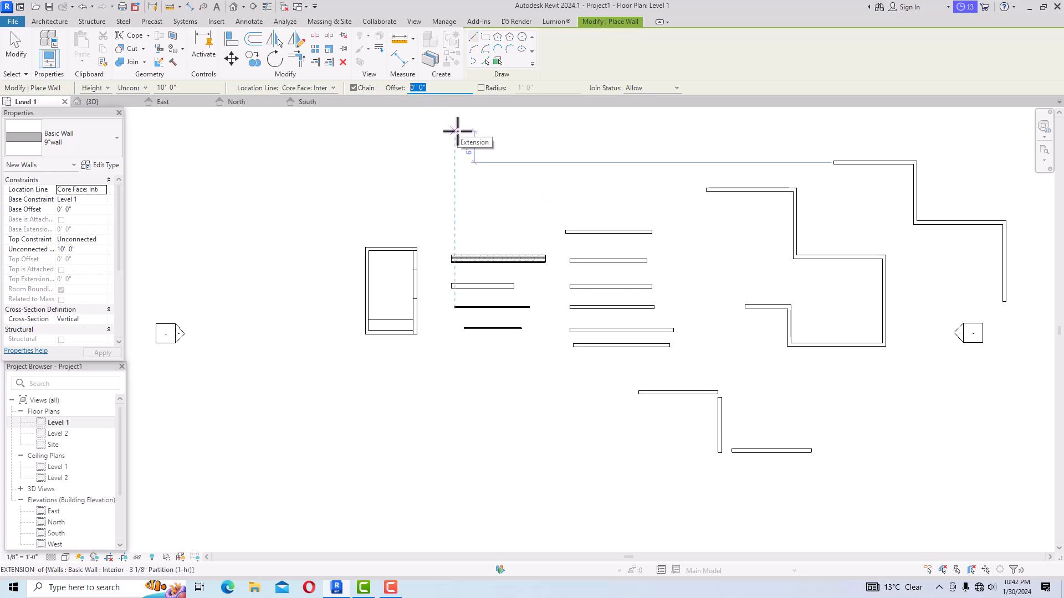
key("Return")
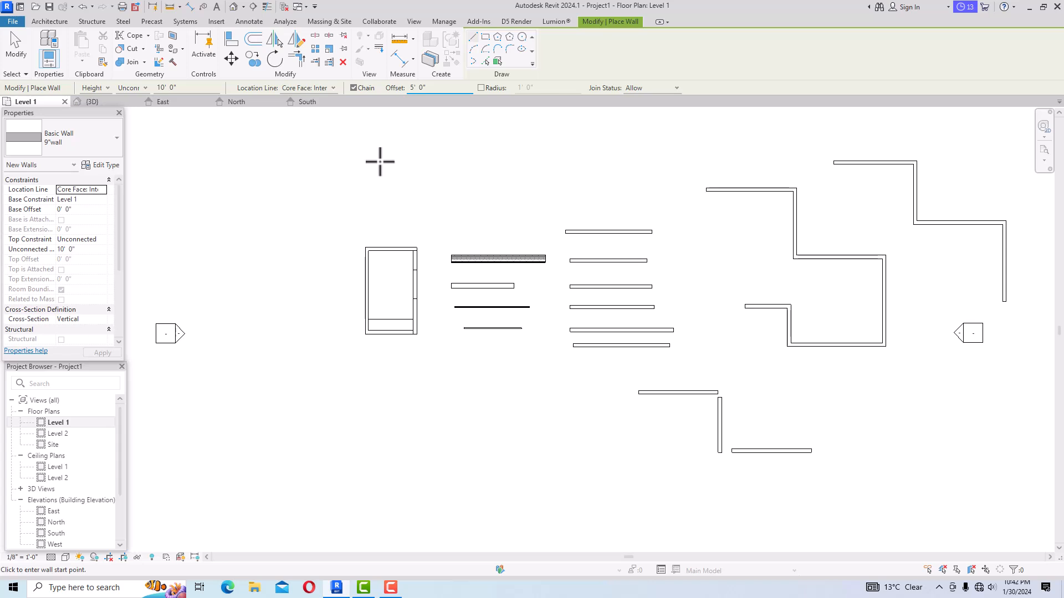
left_click(379, 179)
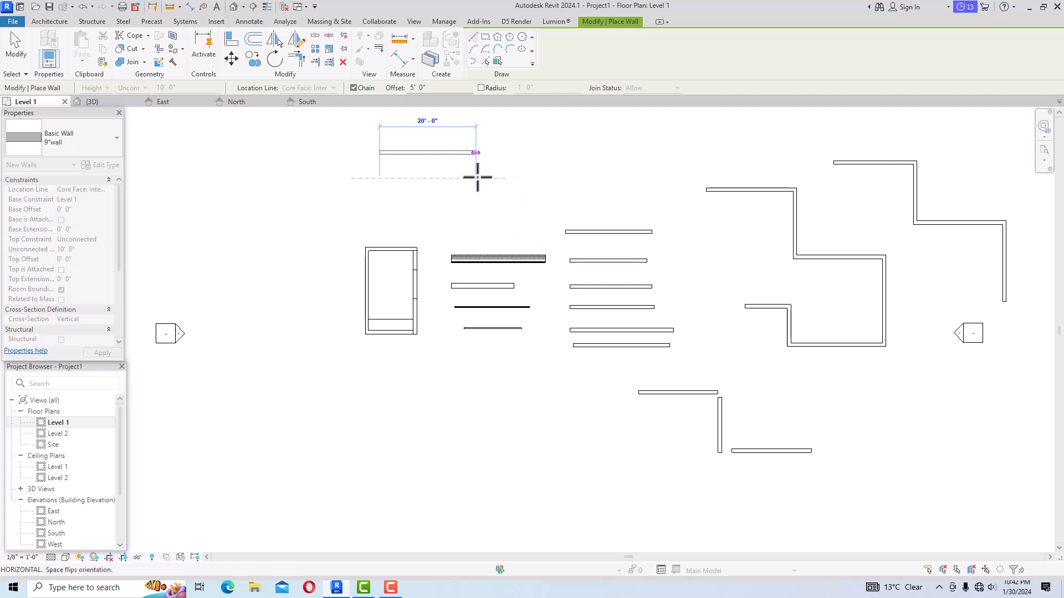
key("Escape")
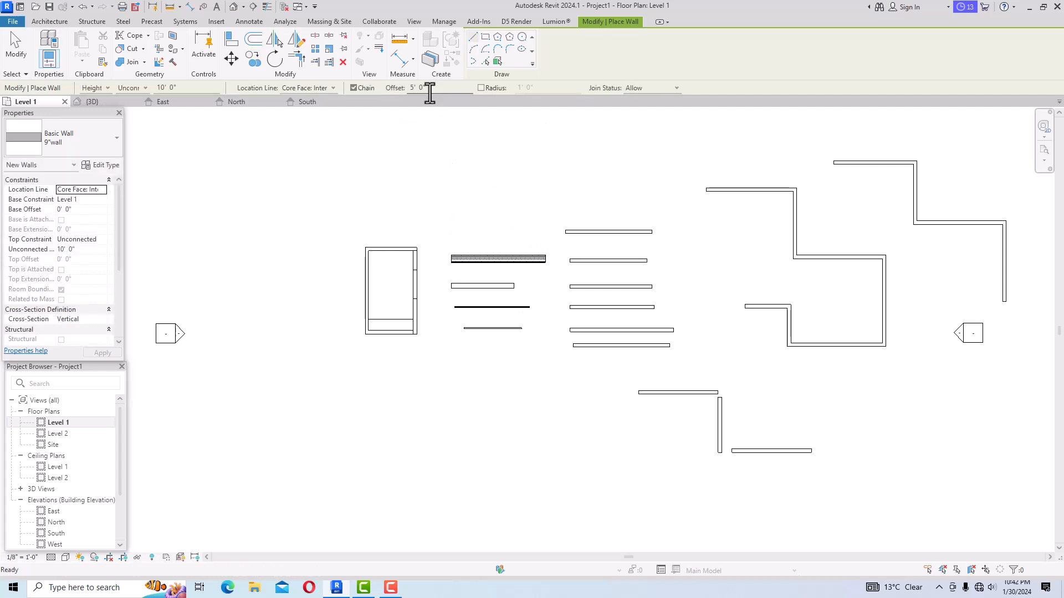
Reset the wall offset to 0 and enable a 4' corner radius for wall placement.
left_click(432, 88)
type("0")
left_click(481, 88)
scroll(524, 342, "down", 2)
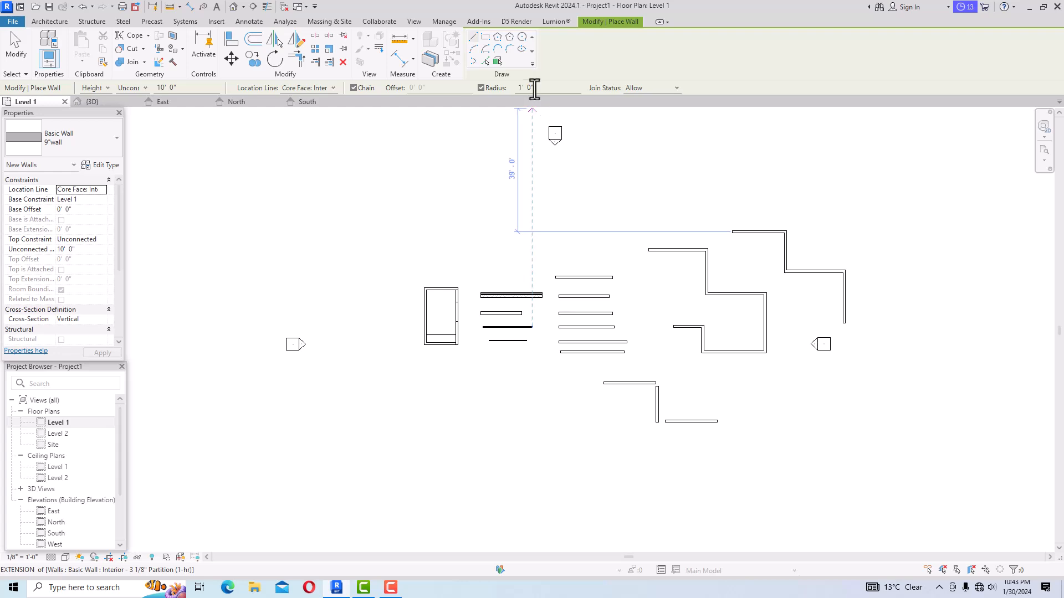
left_click_drag(533, 87, 488, 89)
type("4")
key("Return")
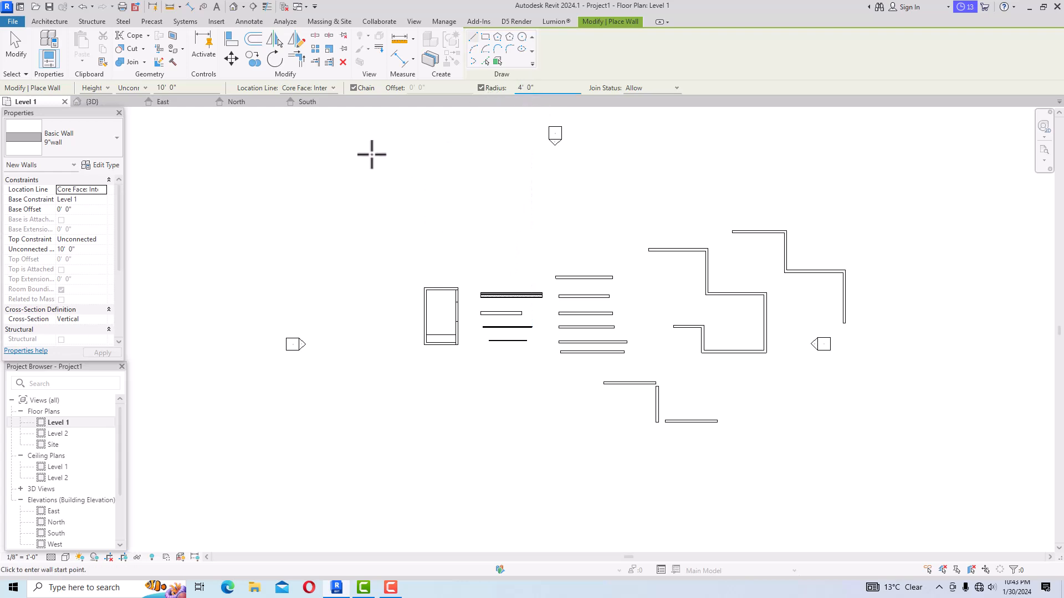
Draw a horizontal 9"wall and a vertical one about 15' long with a rounded corner between them, above the rectangular room.
left_click(410, 168)
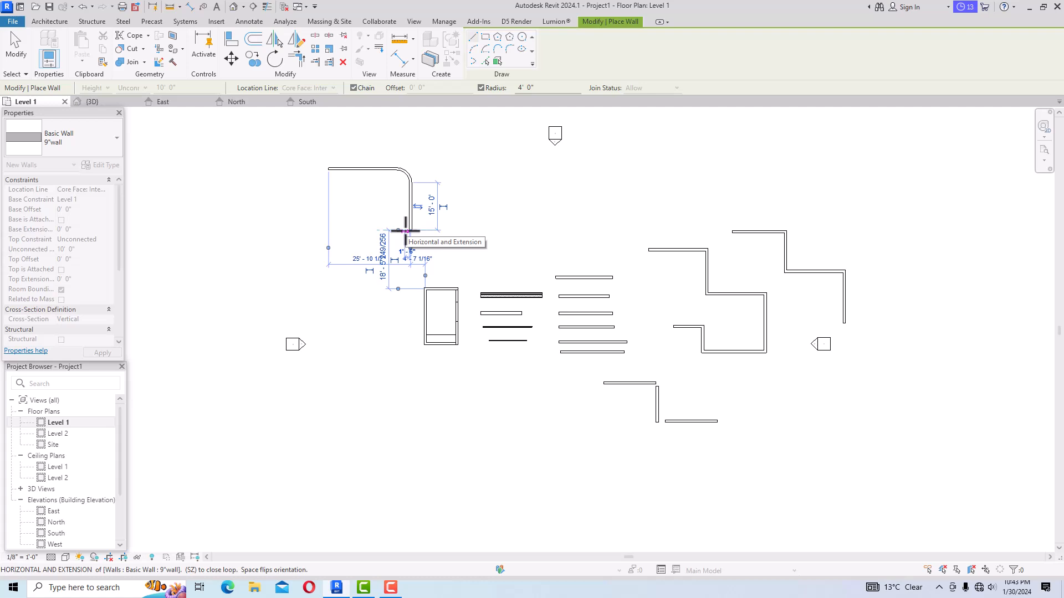
left_click(408, 231)
scroll(399, 171, "up", 3)
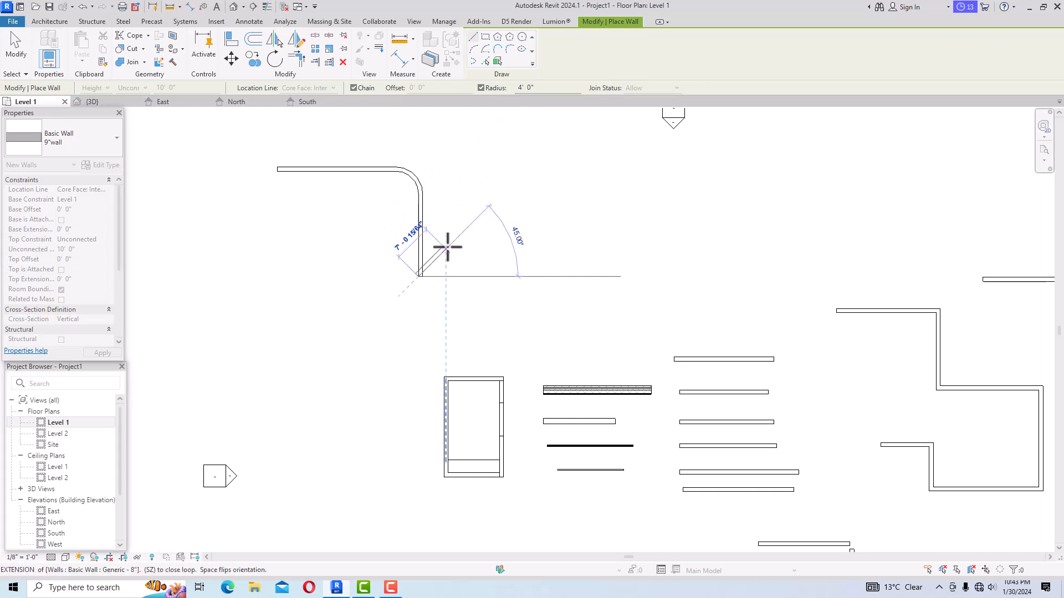
key("Escape")
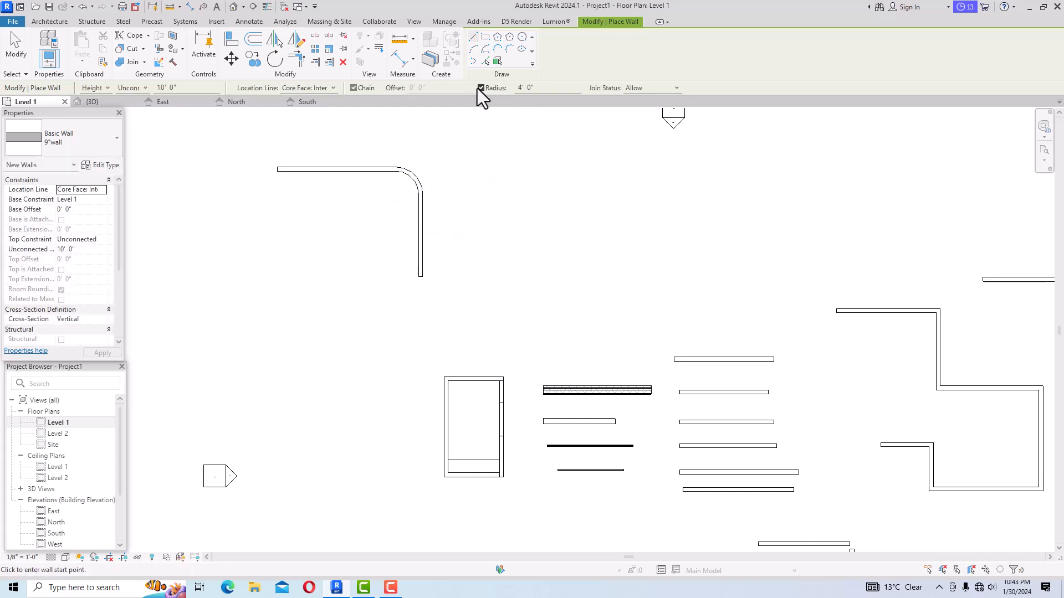
Disable the radius, draw a square-cornered pair of horizontal and vertical 9"walls beside the rounded pair, and end the wall command.
left_click(481, 88)
left_click(469, 153)
left_click(565, 153)
left_click(566, 274)
key("Escape")
key("Escape")
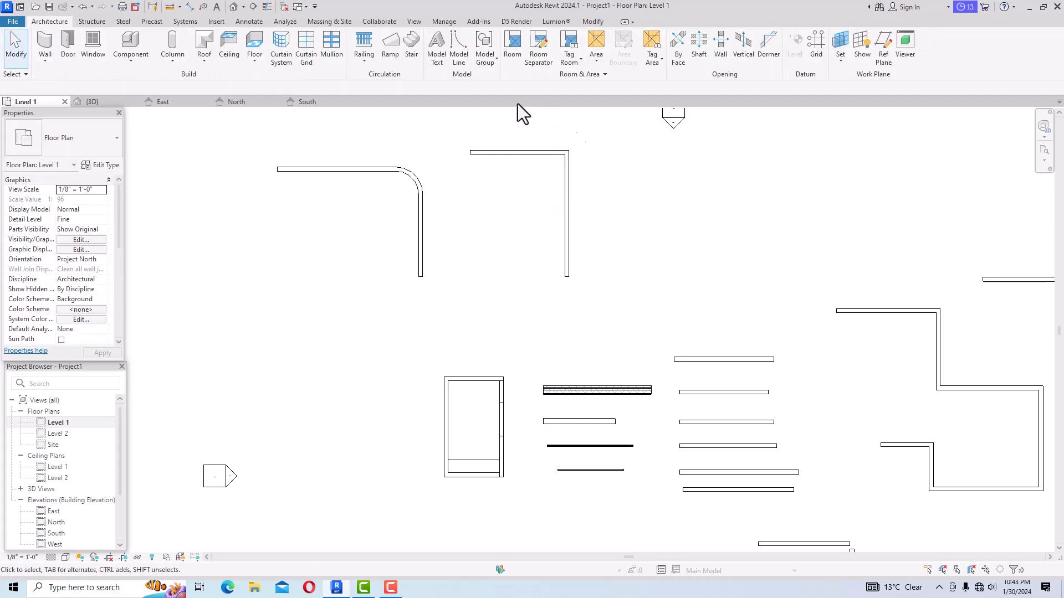
Set the wall join status to Disallow and draw a horizontal and a vertical 9"wall to the right of the square-cornered pair.
left_click(46, 43)
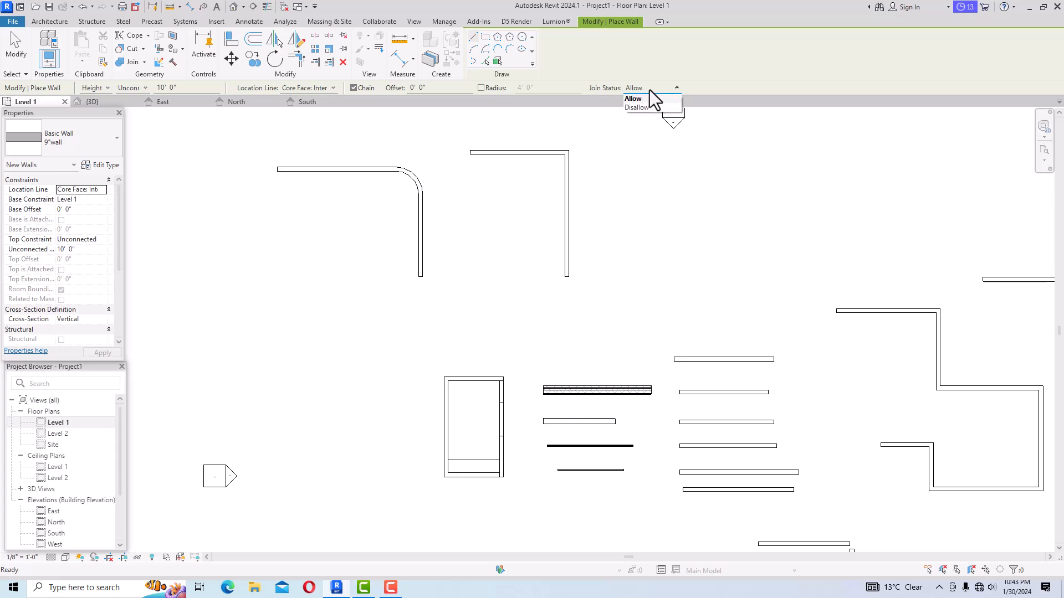
left_click(647, 107)
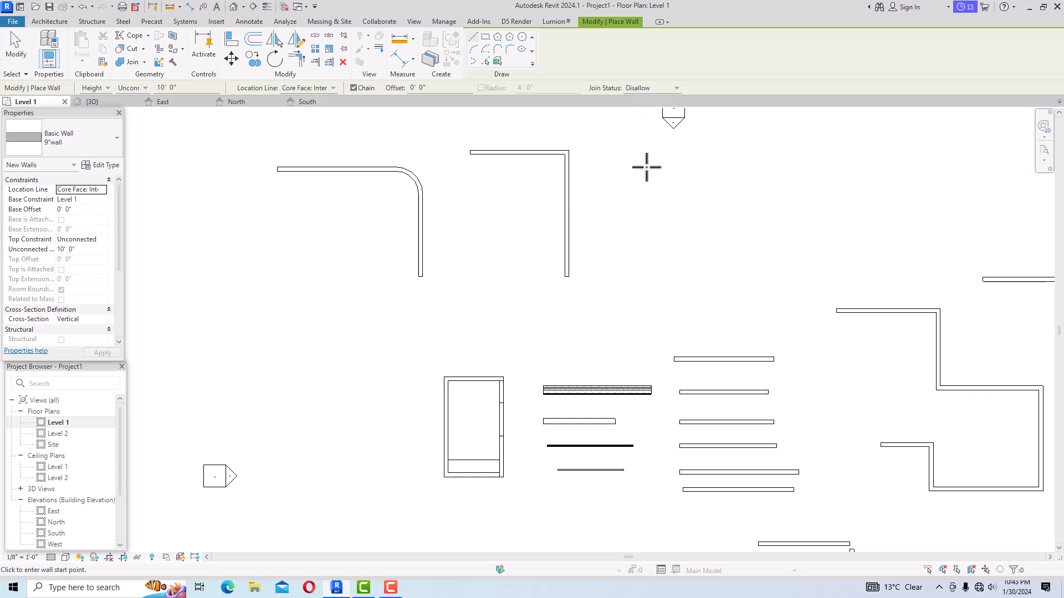
left_click(622, 162)
left_click(735, 161)
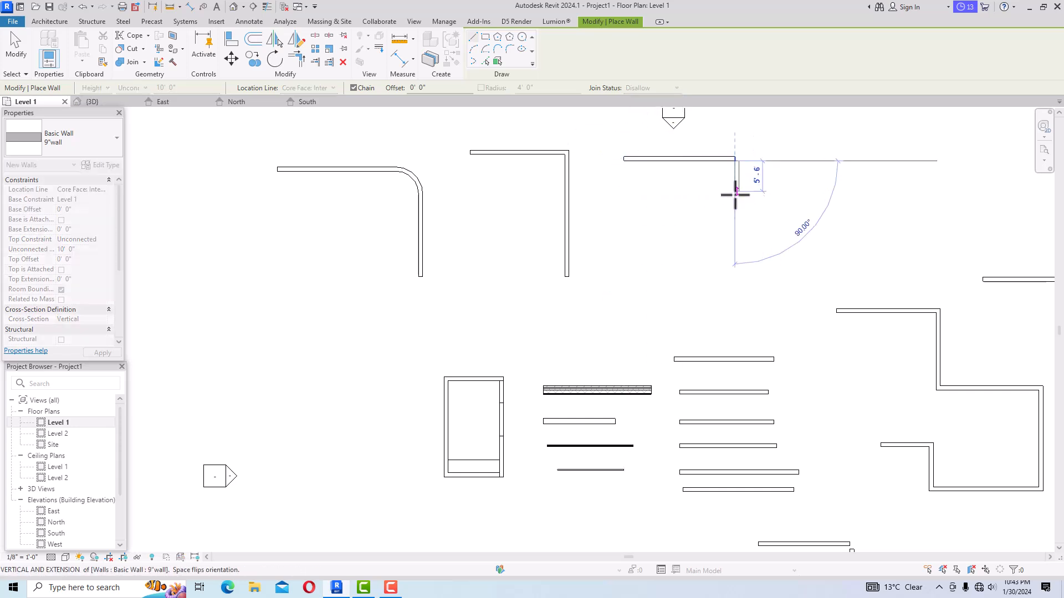
left_click(737, 277)
key("Escape")
scroll(745, 162, "up", 4)
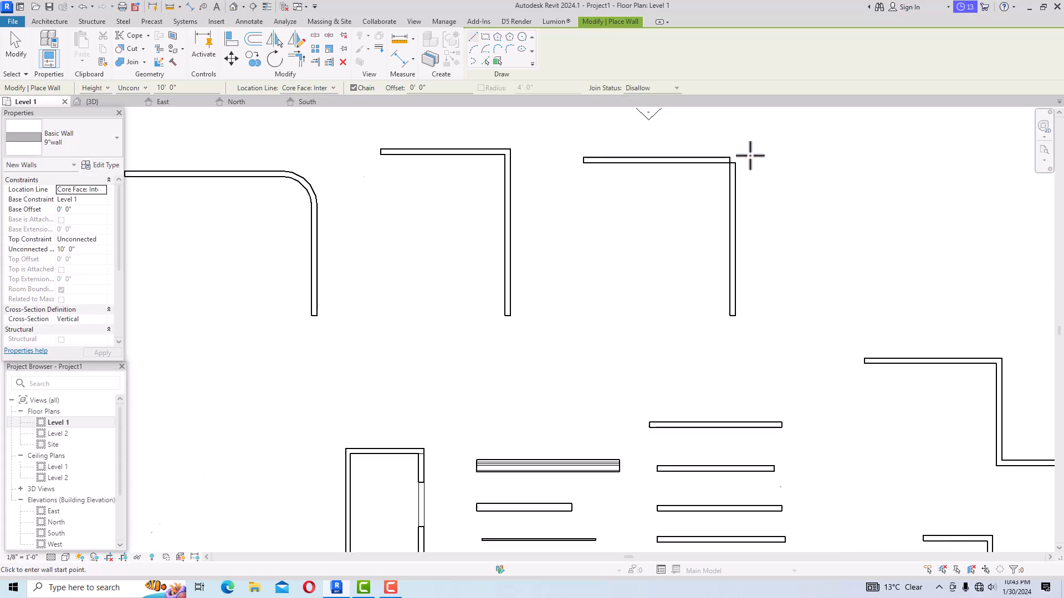
scroll(739, 164, "up", 1)
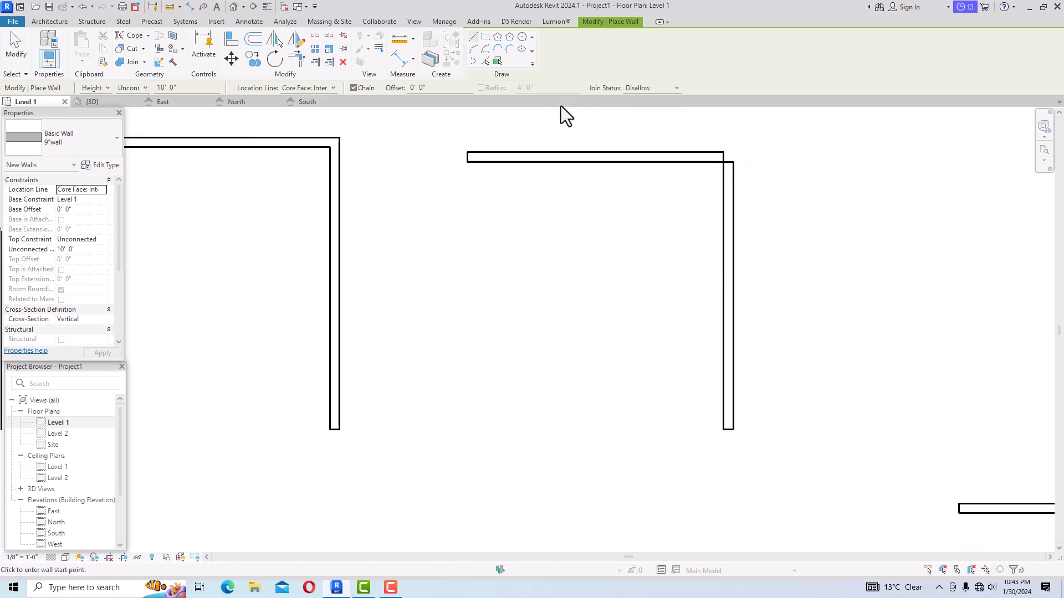
Set the join status back to Allow, draw a smaller L-shaped pair of 9"walls to the right, and end the wall command.
left_click(643, 98)
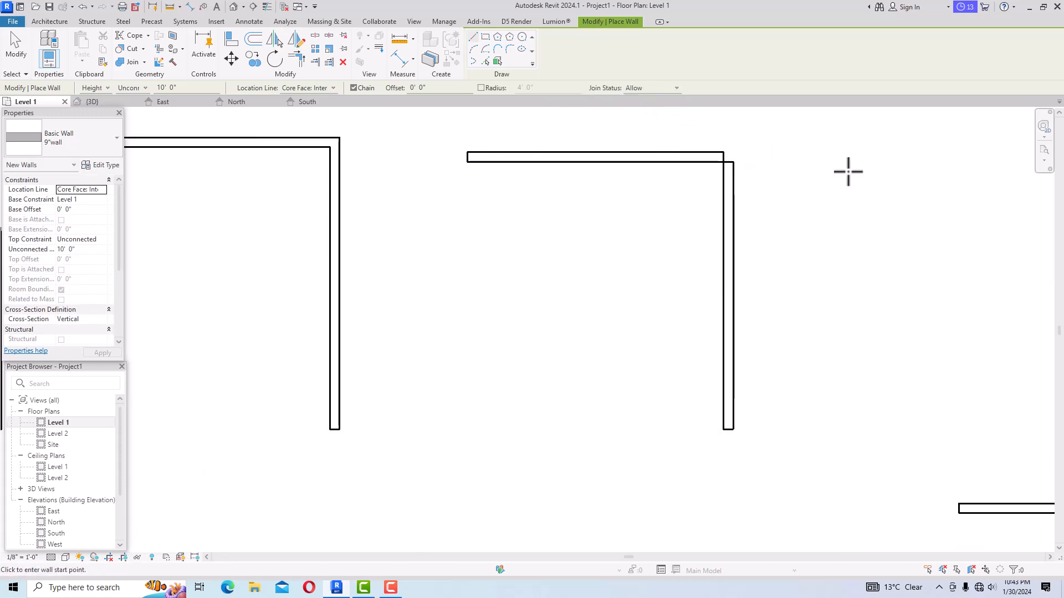
left_click(815, 156)
left_click(952, 156)
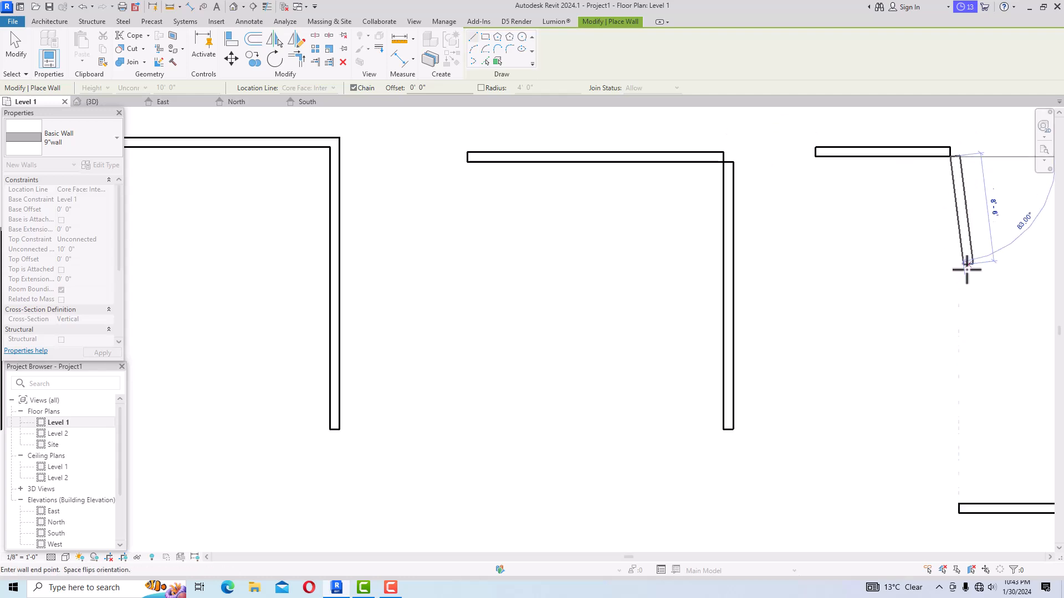
left_click(954, 329)
key("Escape")
key("Escape")
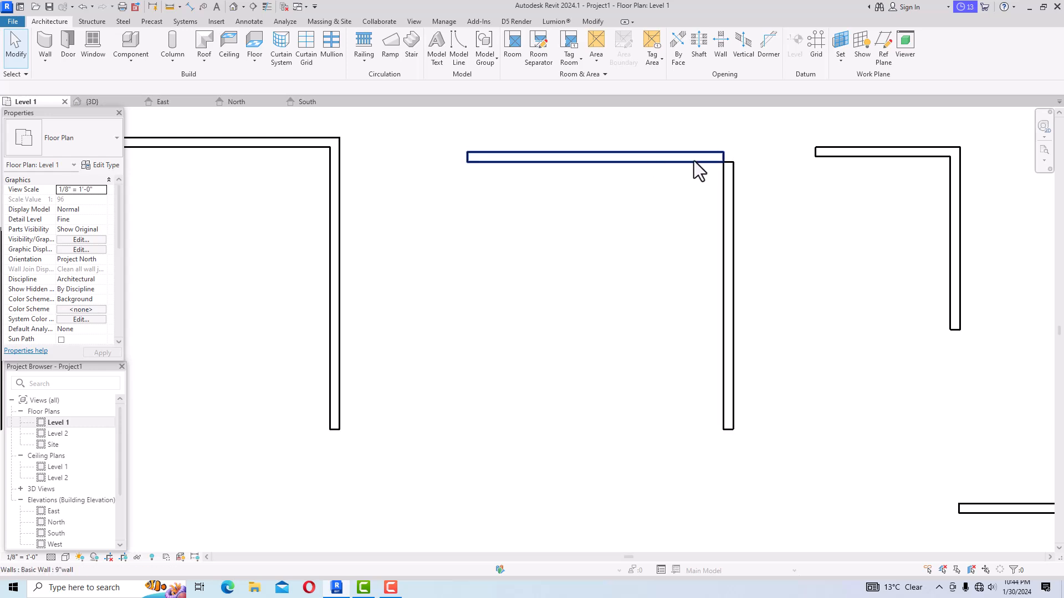
Draw a single horizontal 9"wall about 39' long above and to the left of the rounded-corner walls.
scroll(491, 203, "down", 2)
scroll(490, 203, "down", 3)
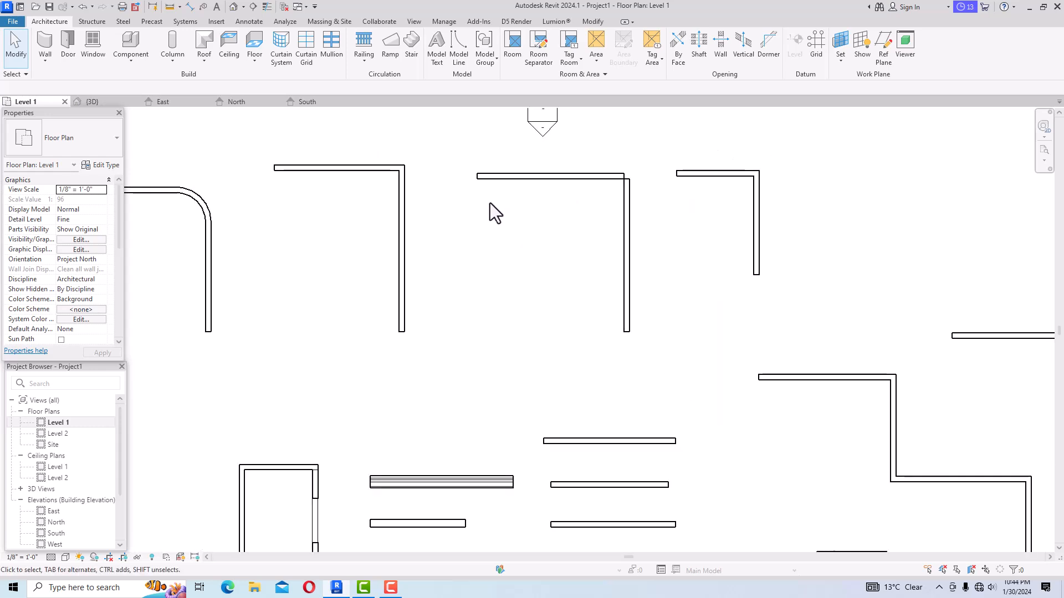
scroll(721, 297, "down", 6)
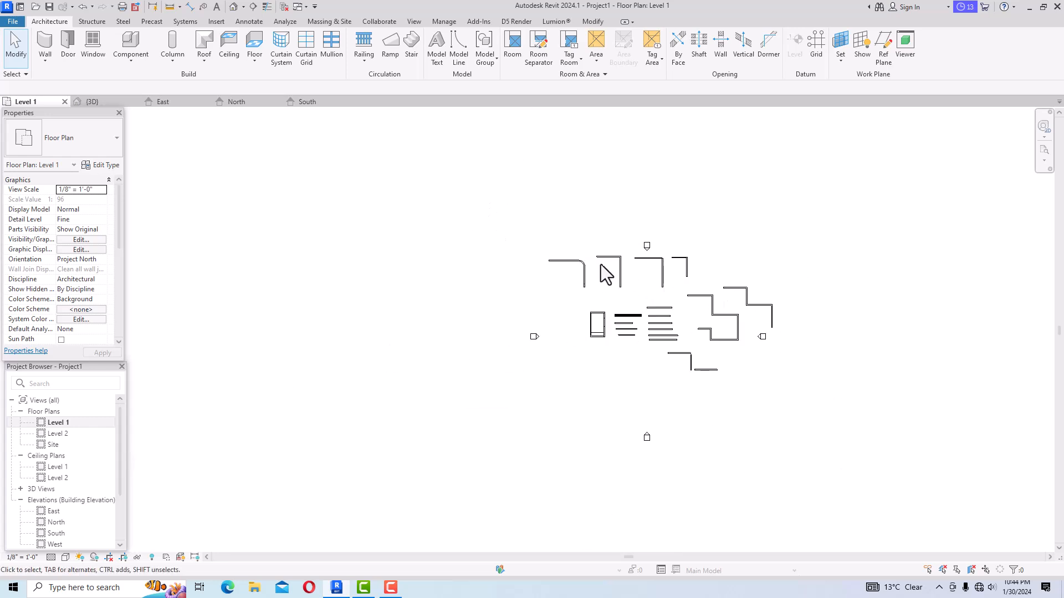
scroll(577, 253, "up", 5)
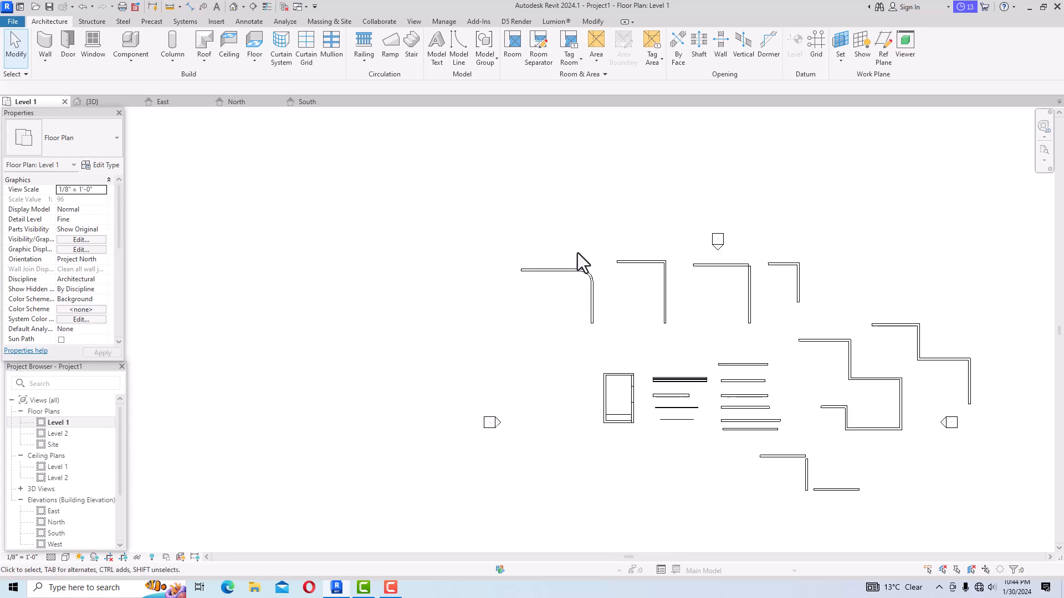
left_click(46, 41)
left_click(460, 189)
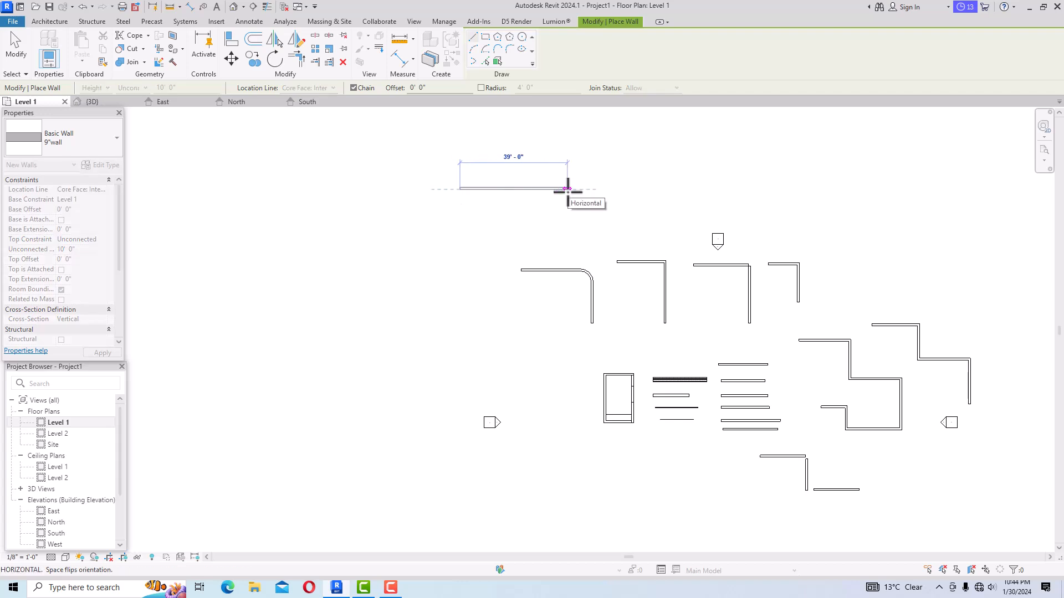
left_click(568, 189)
key("Escape")
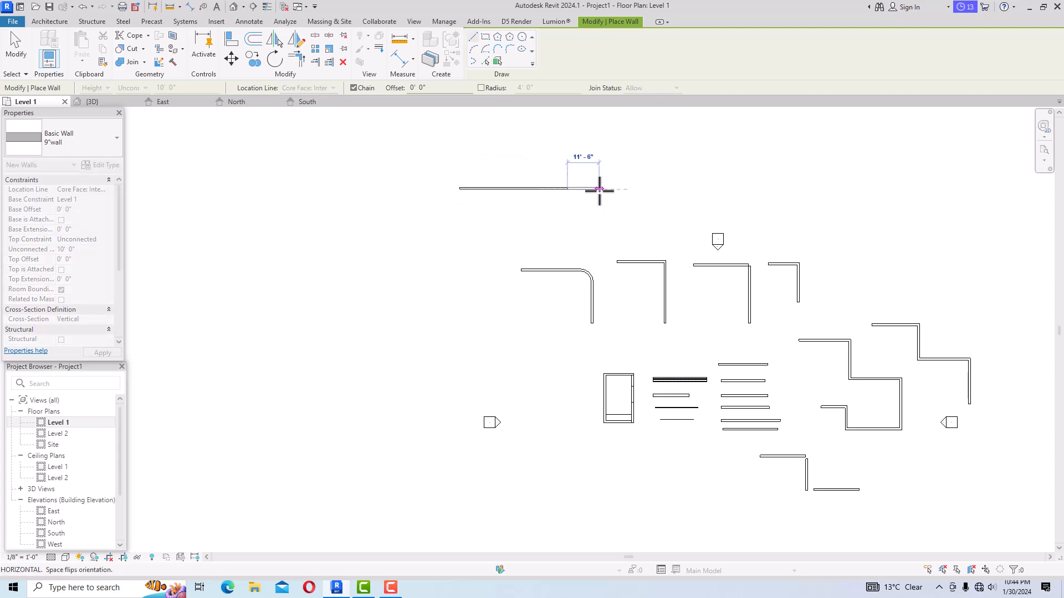
key("Escape")
Make the temporary length dimension of the new long horizontal wall permanent and deselect the wall.
left_click(524, 189)
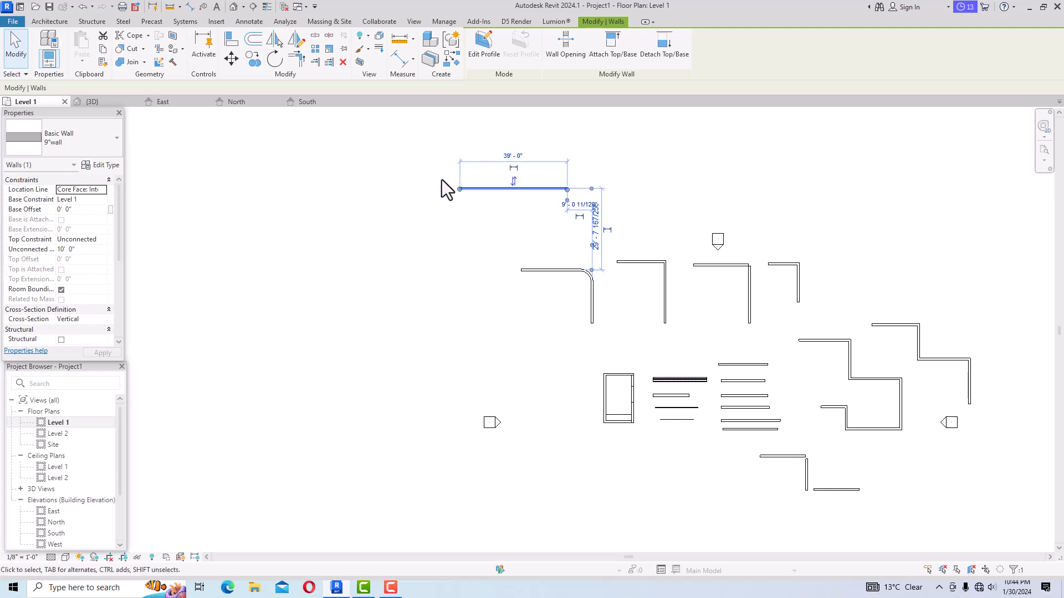
left_click(467, 237)
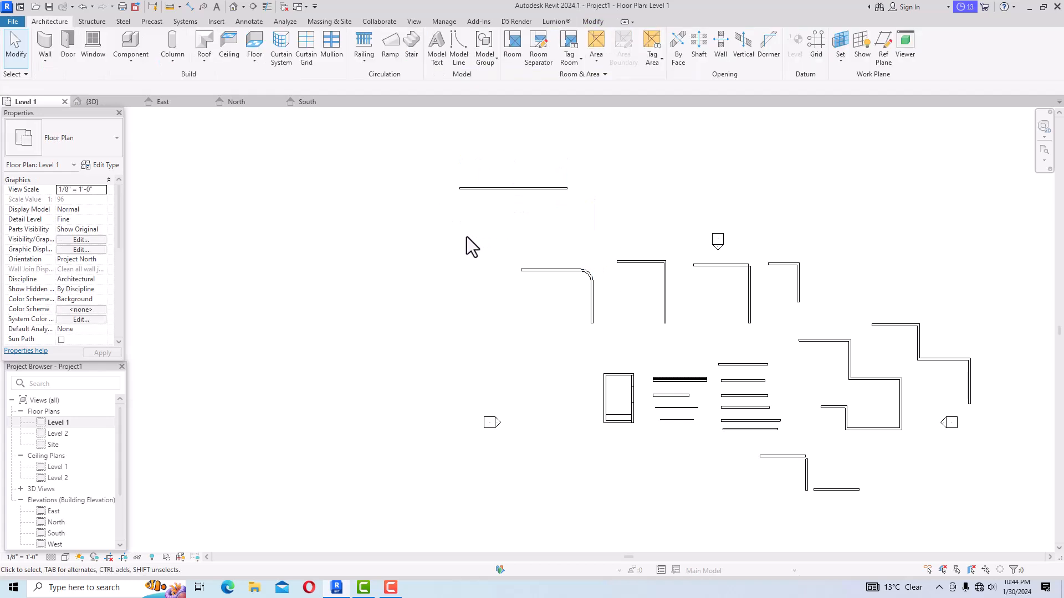
left_click(488, 189)
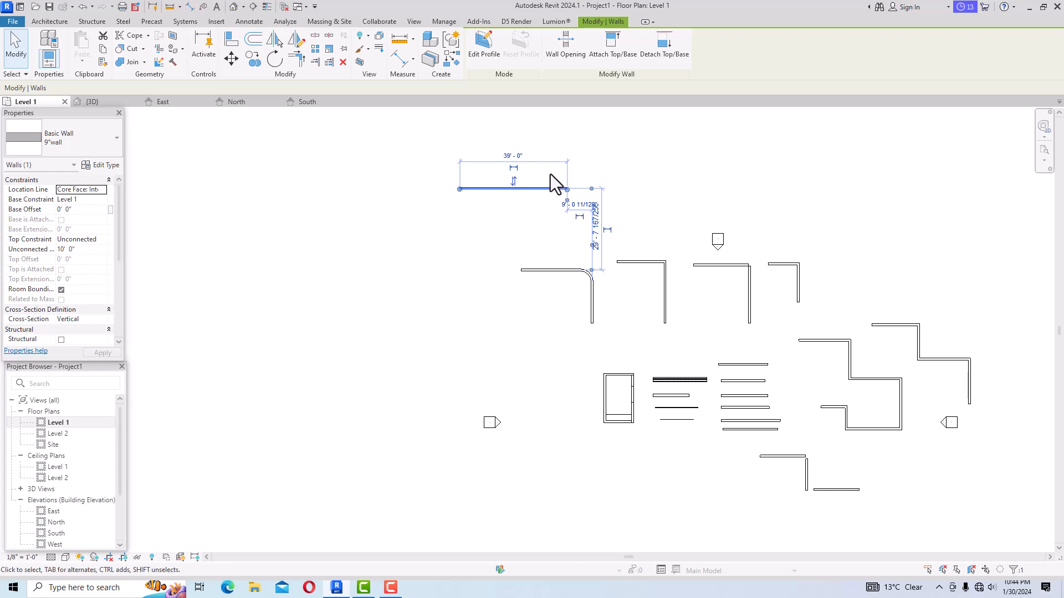
left_click(249, 22)
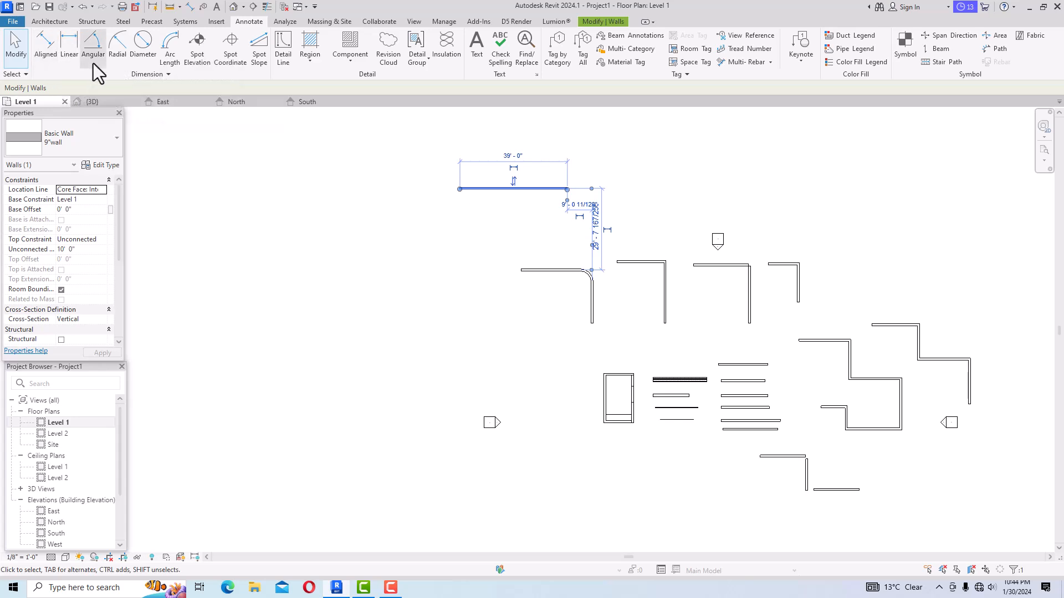
left_click(51, 22)
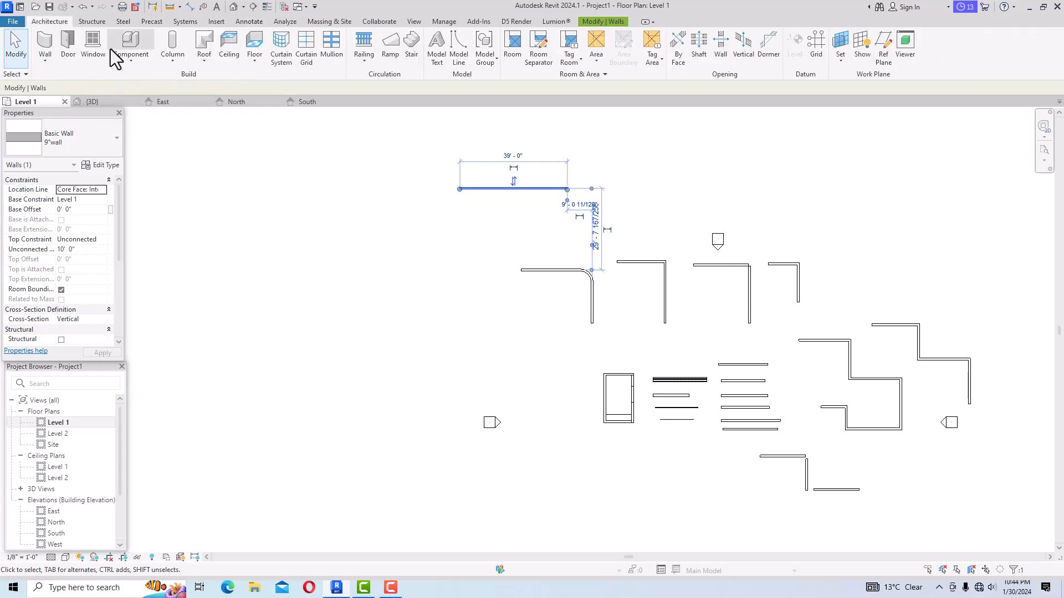
left_click(513, 168)
left_click(631, 168)
scroll(509, 162, "up", 5)
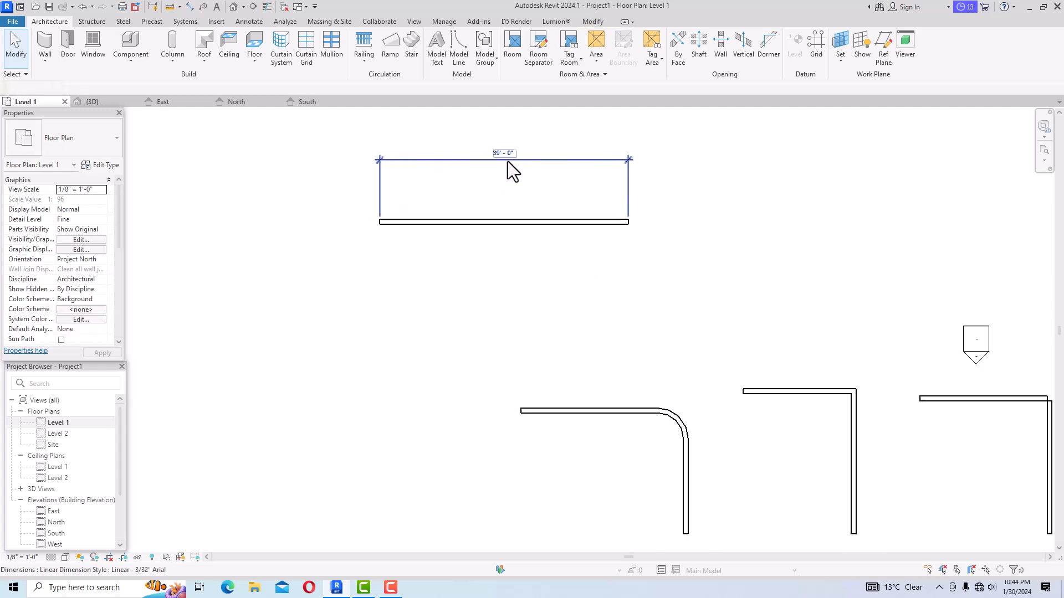
scroll(472, 145, "up", 2)
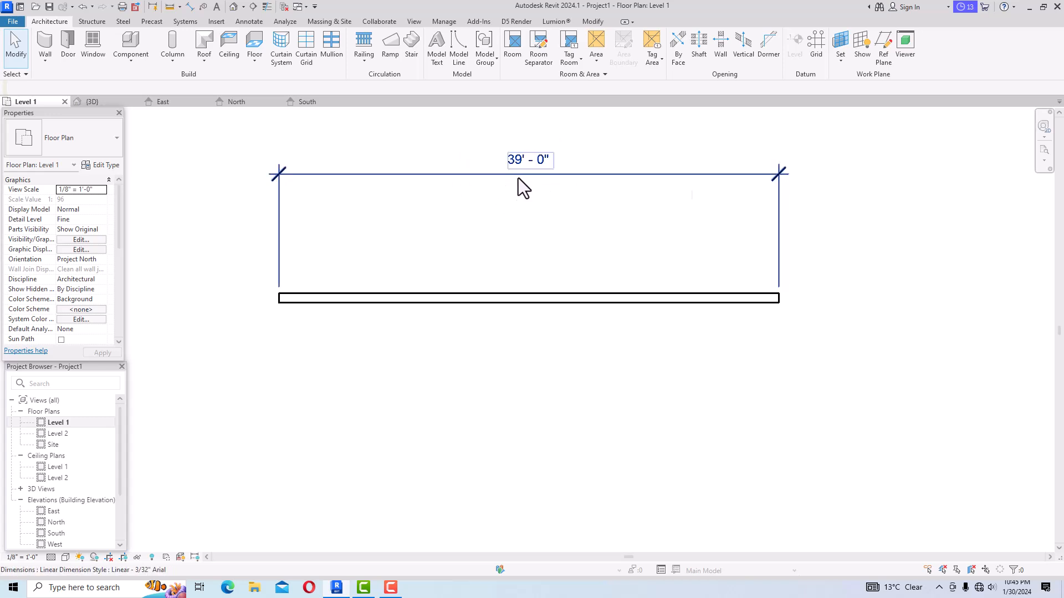
Open the default 3D view and examine all the drawn walls together.
scroll(490, 288, "down", 7)
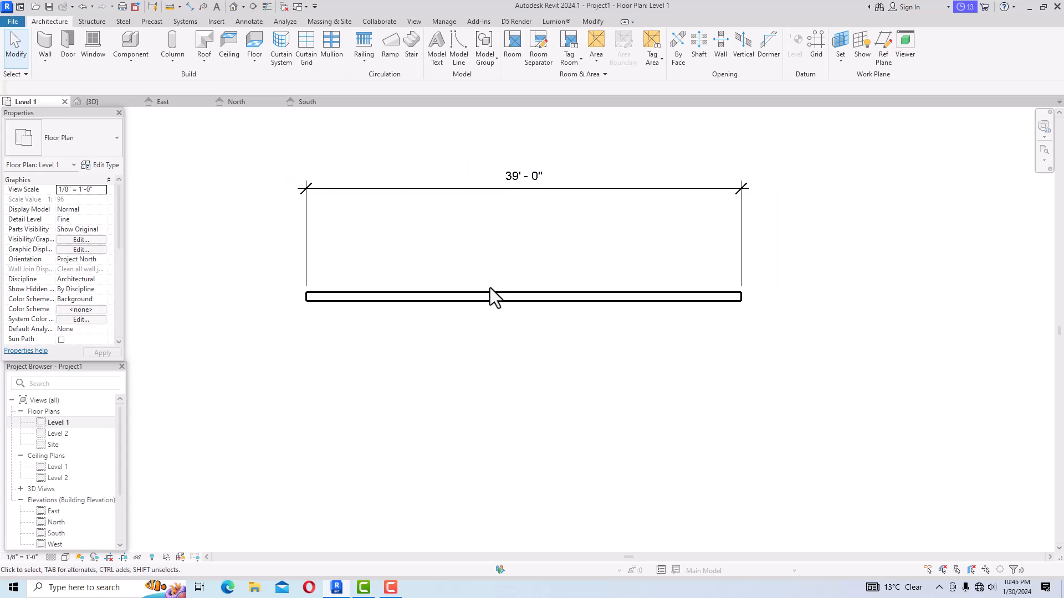
scroll(420, 199, "down", 1)
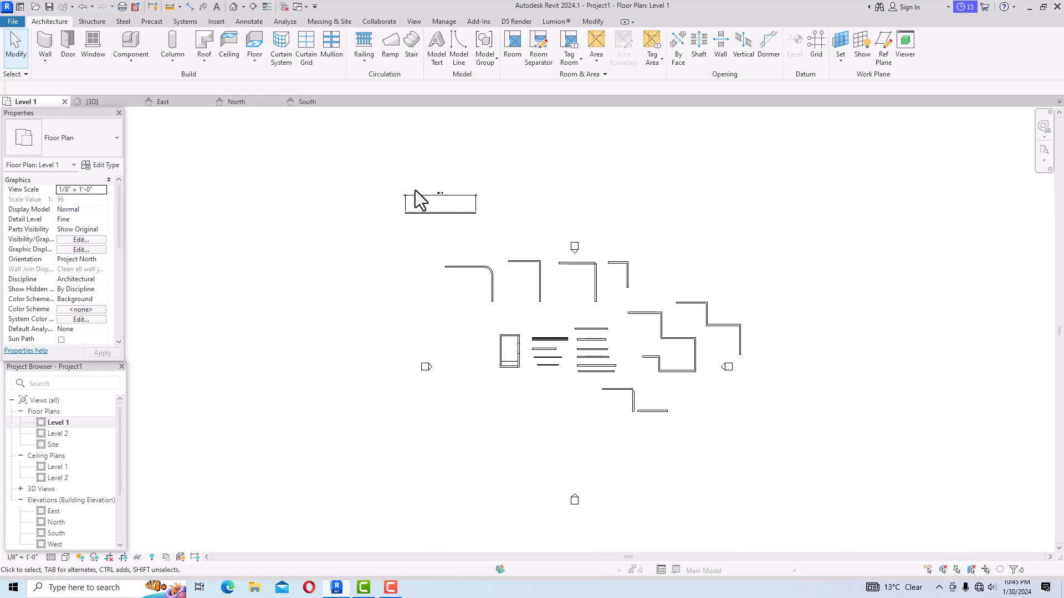
left_click(232, 8)
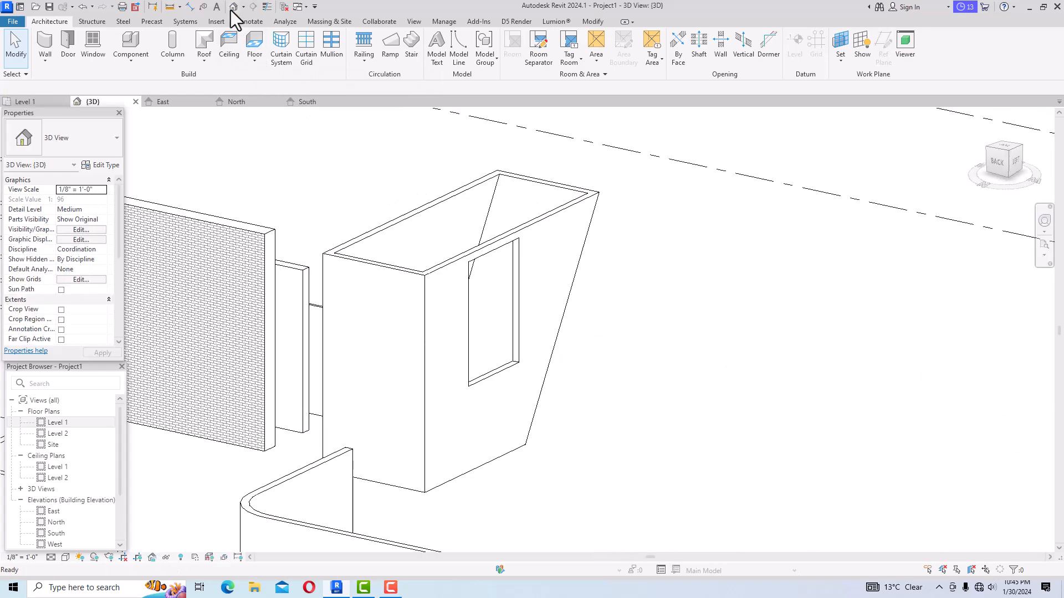
scroll(837, 399, "down", 2)
scroll(863, 333, "down", 4)
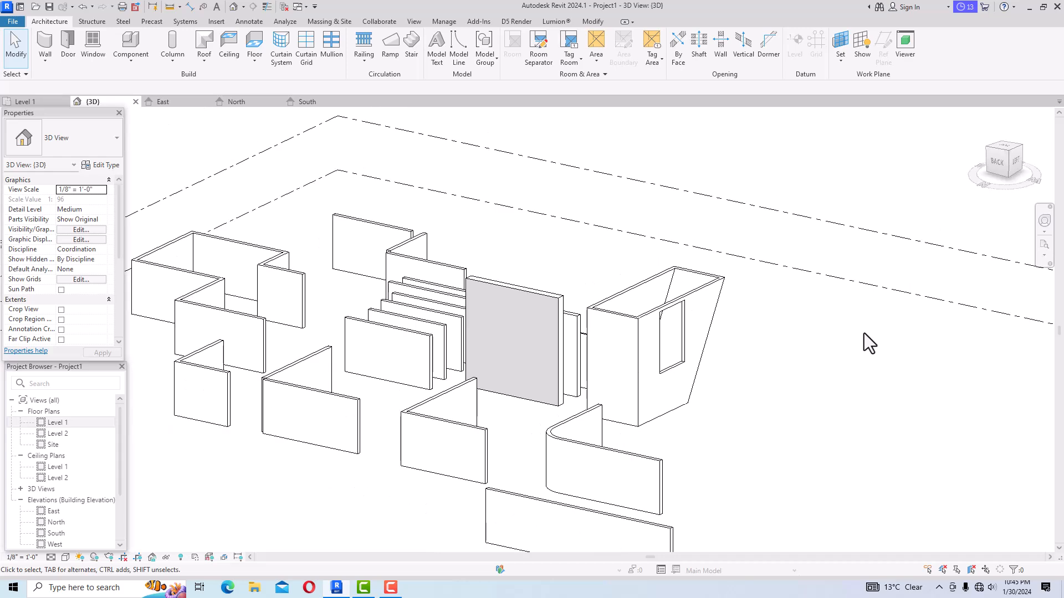